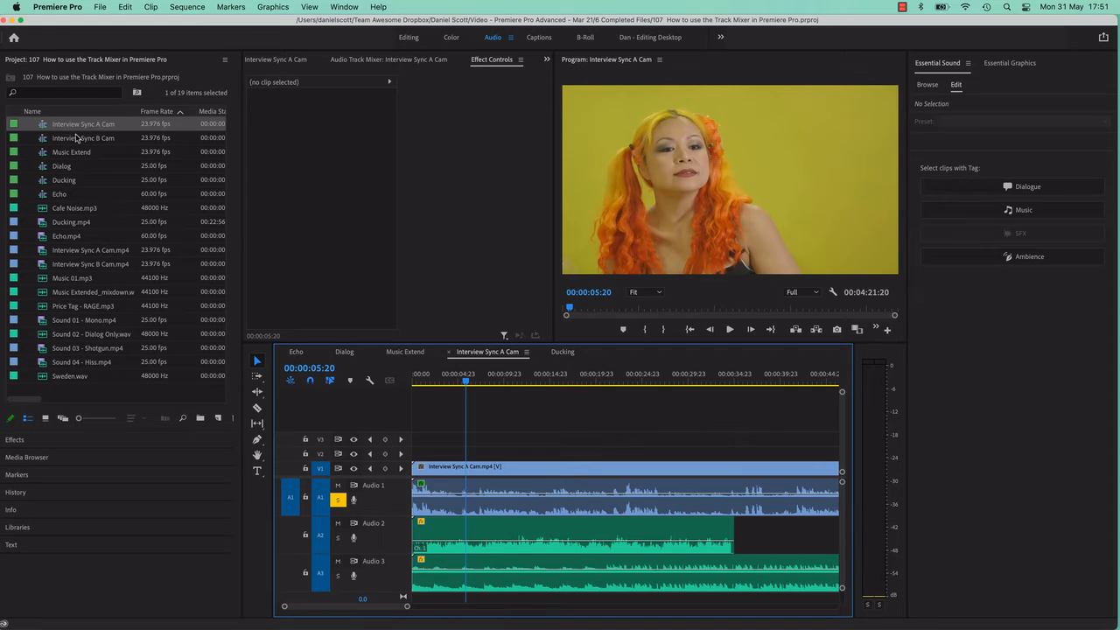
Select the Interview Sync A Cam clip and the audio clips beneath it in turn to see what the sequence contains.
left_click(61, 126)
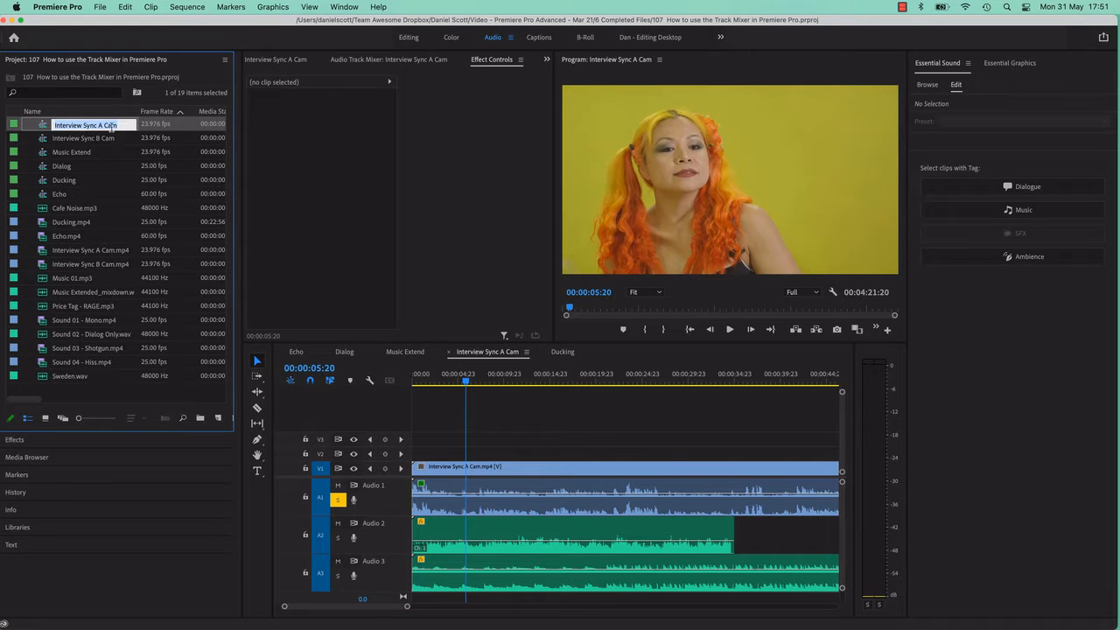
left_click(521, 425)
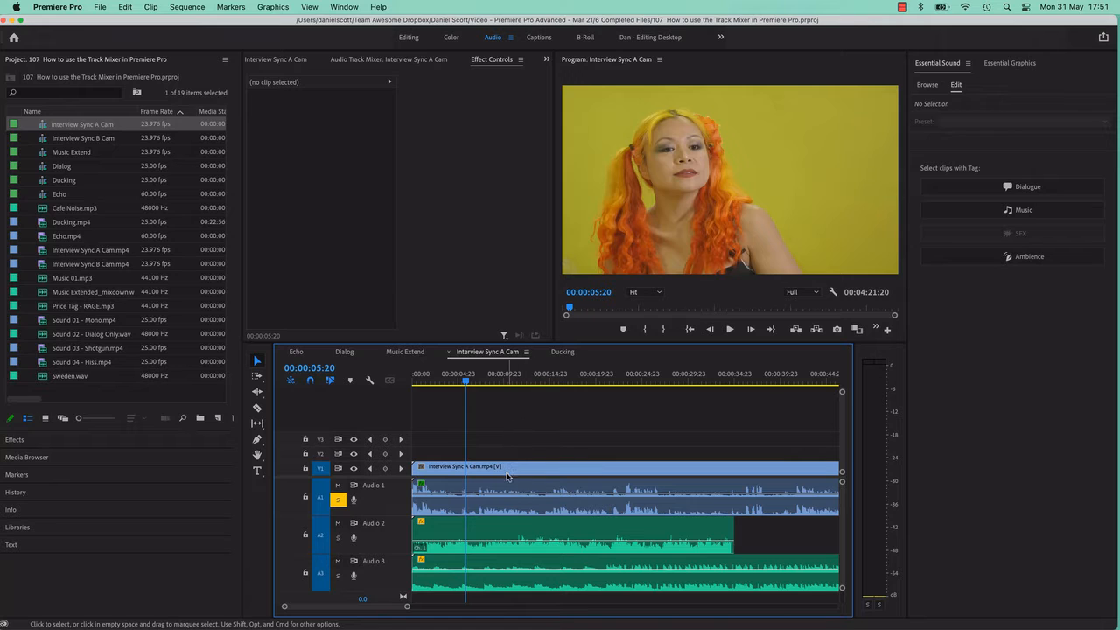
left_click(448, 472)
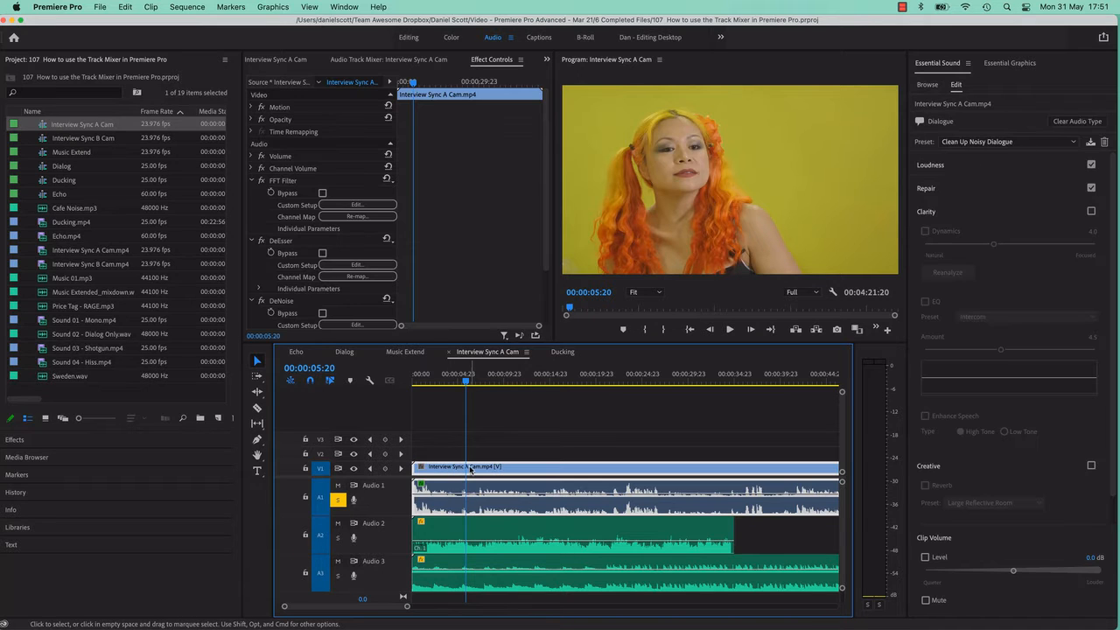
left_click(455, 537)
left_click(456, 565)
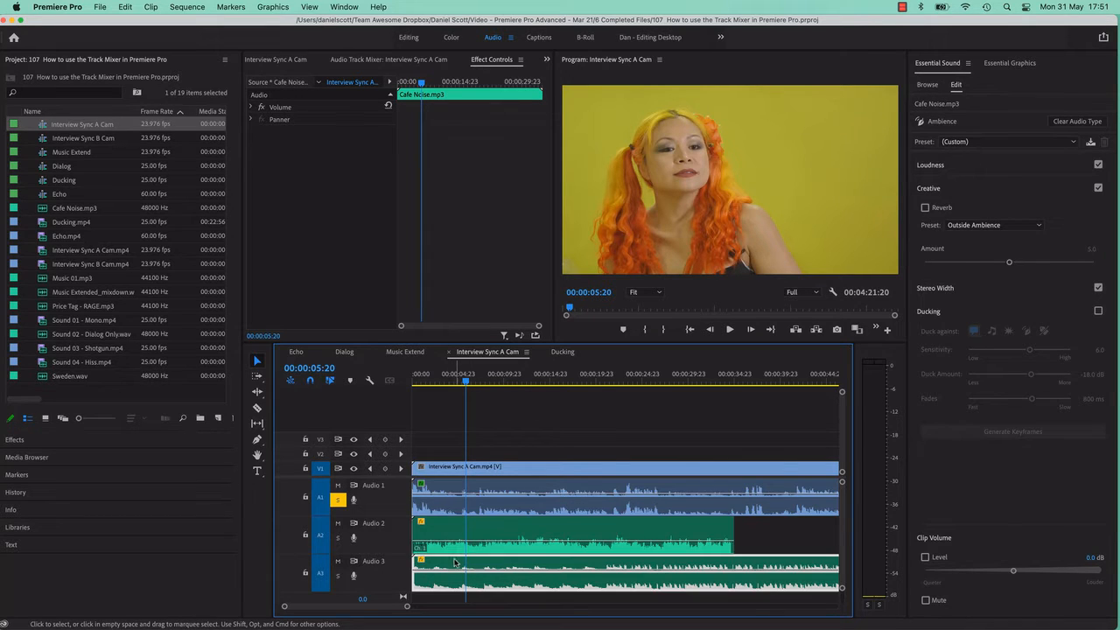
Open the Audio 2 cafe noise clip and the Audio 3 music clip in the source monitor to inspect their waveforms.
left_click(487, 532)
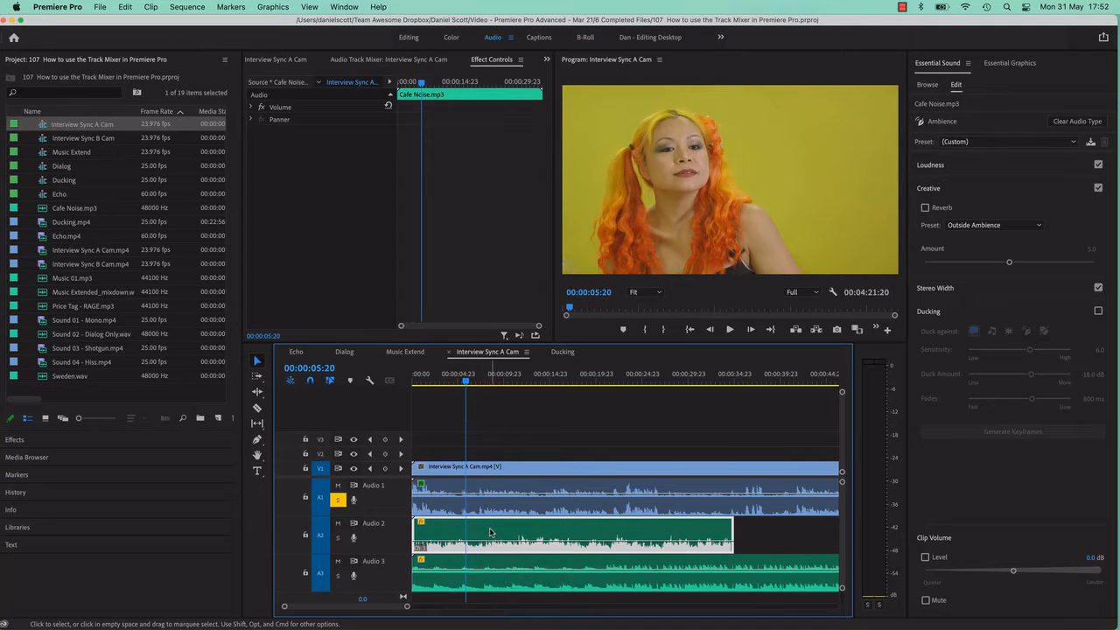
double_click(491, 534)
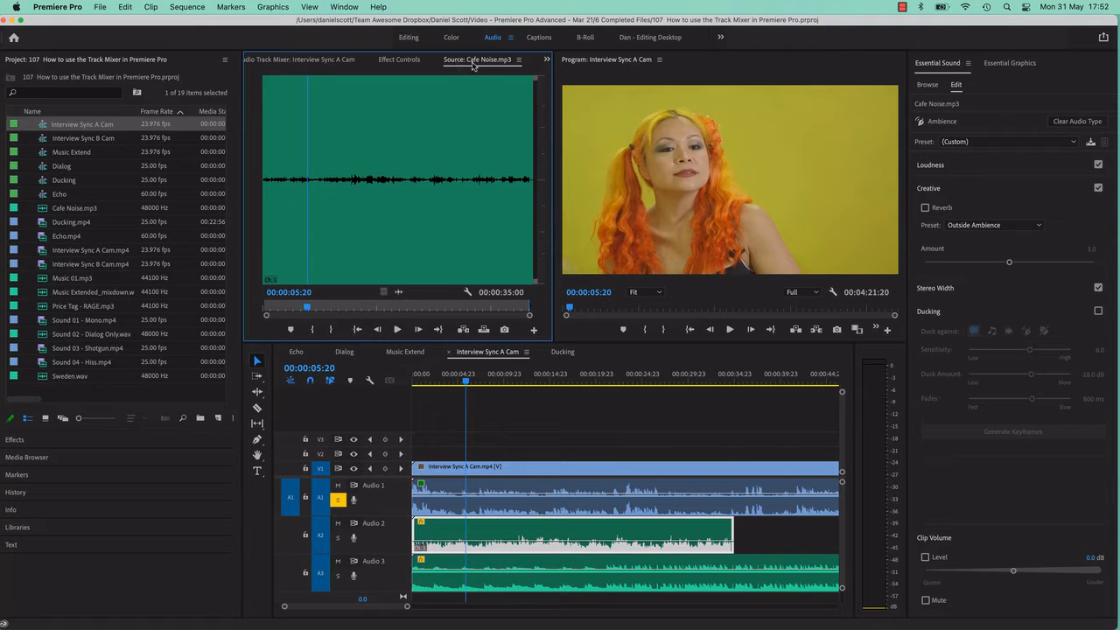
double_click(502, 565)
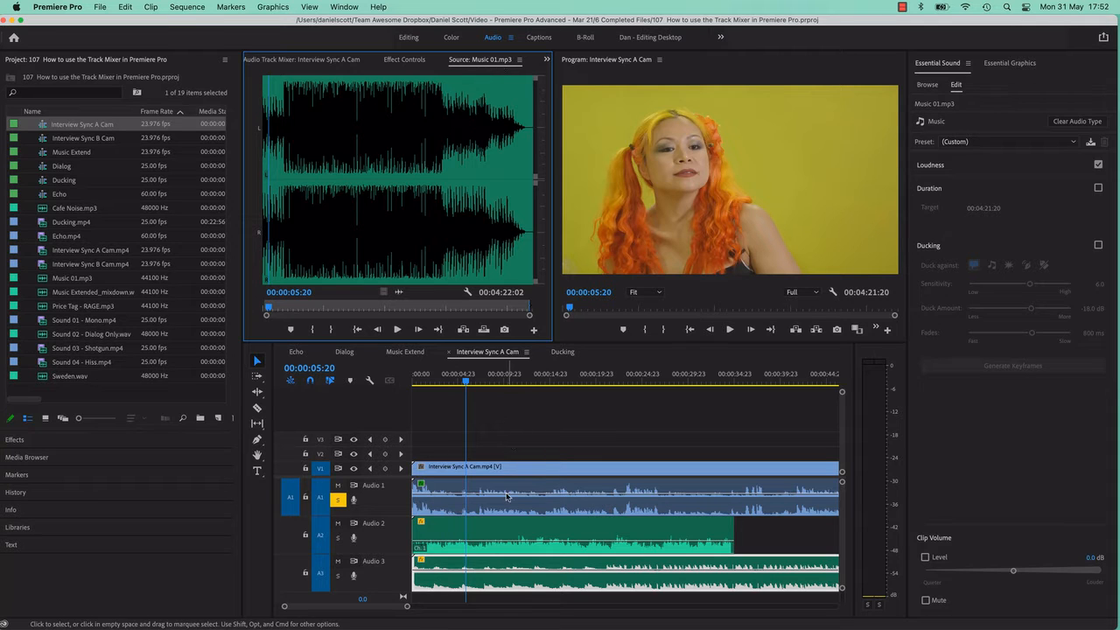
left_click(512, 411)
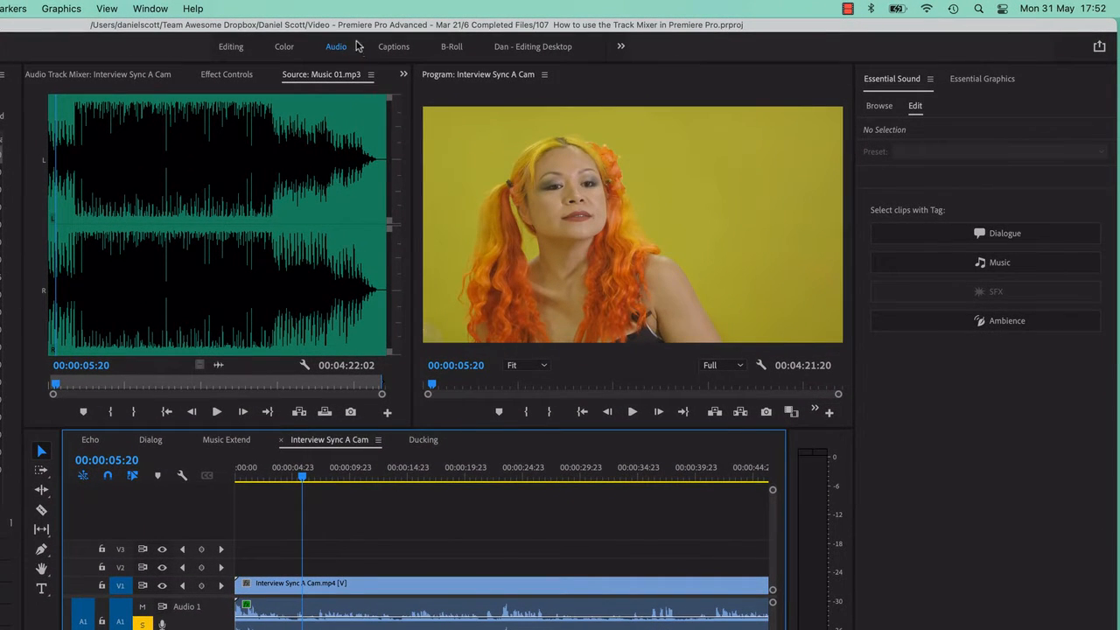
Show the Audio Track Mixer for the Interview Sync A Cam sequence.
left_click(403, 75)
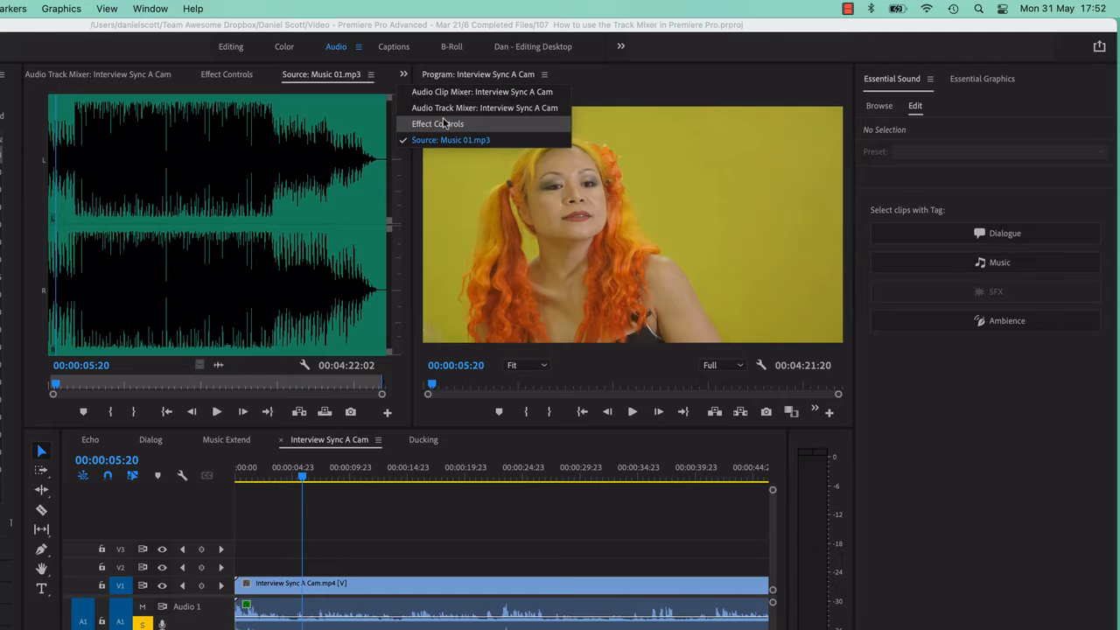
left_click(156, 7)
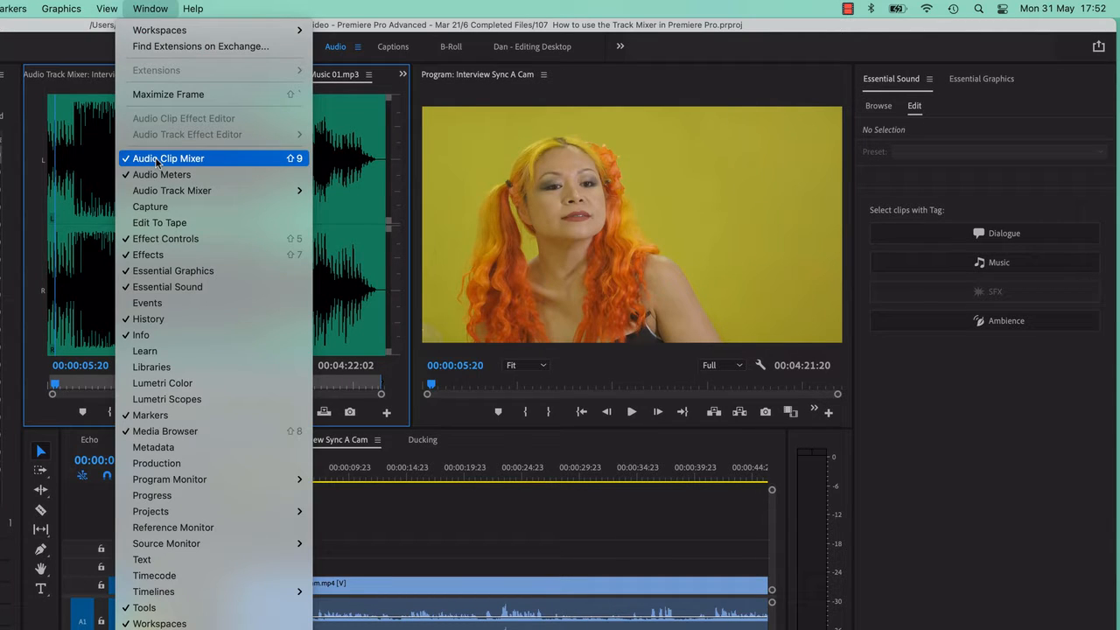
mouse_move(161, 194)
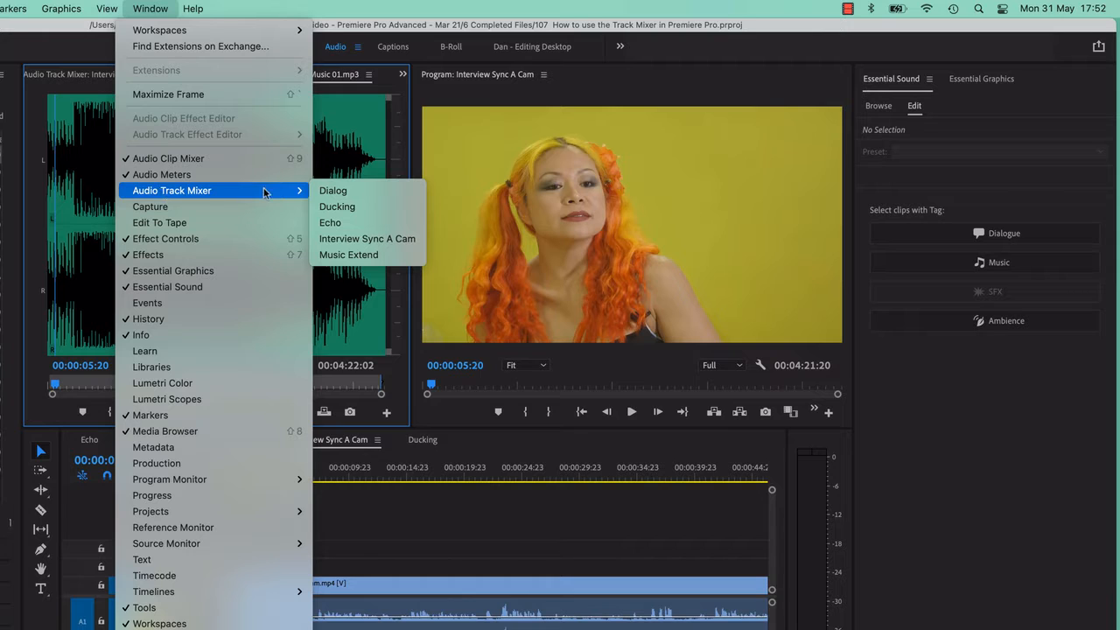
left_click(377, 241)
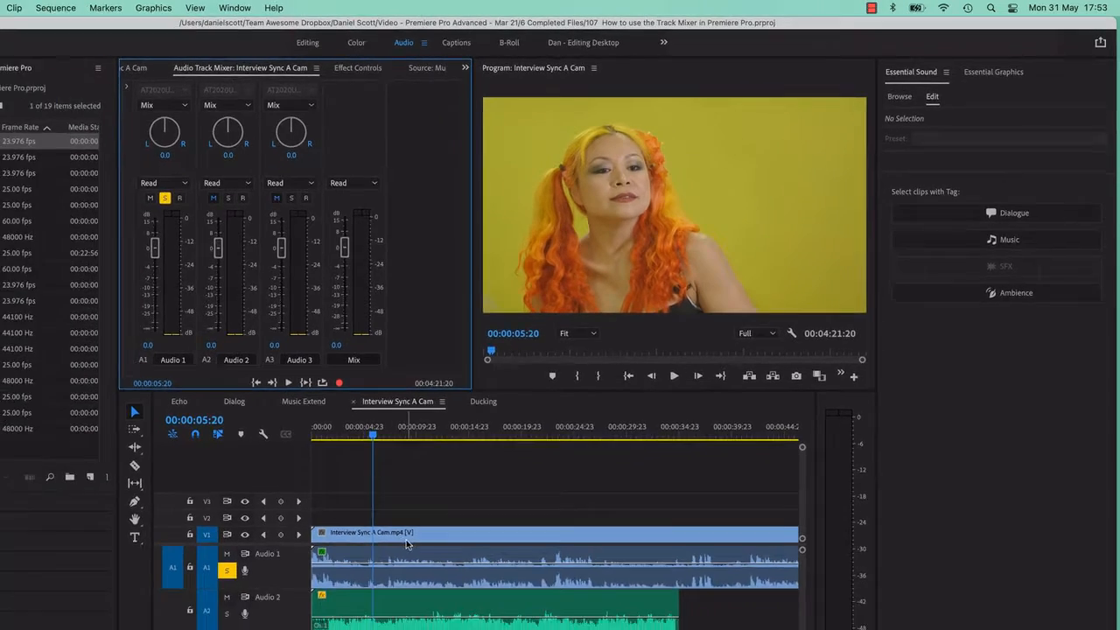
Select the clips on Audio 1, Audio 2 and Audio 3 in turn to compare them with the mixer's channels.
left_click(372, 617)
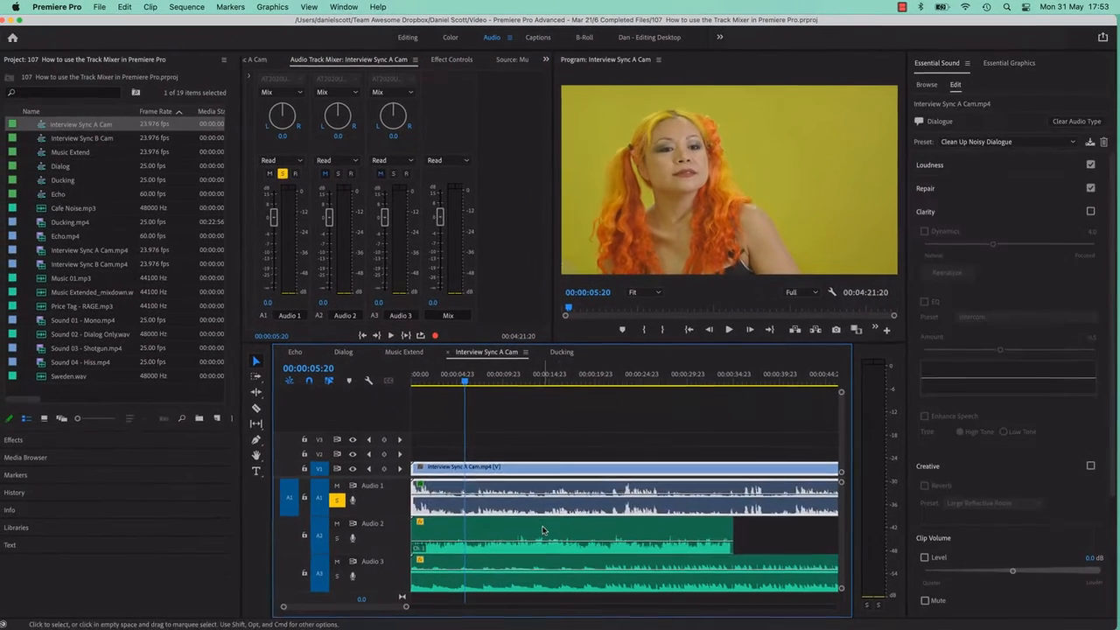
left_click(544, 532)
left_click(594, 568)
left_click(609, 531)
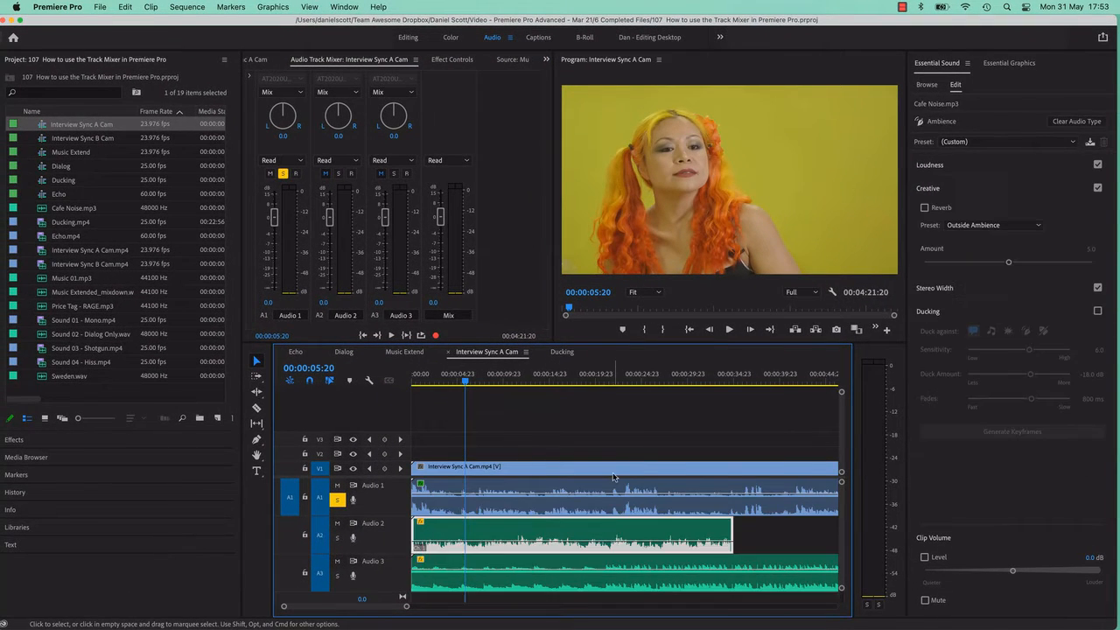
left_click(617, 474)
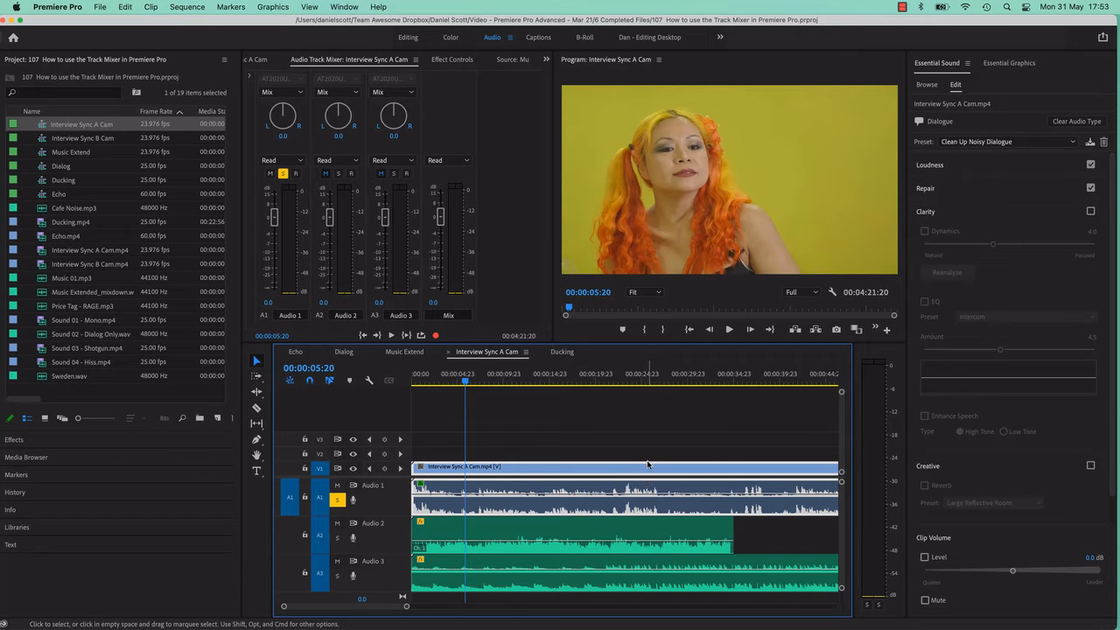
Fit the whole sequence in view and add Ducking.mp4 directly after the interview clip on V1 and A1.
key("backslash")
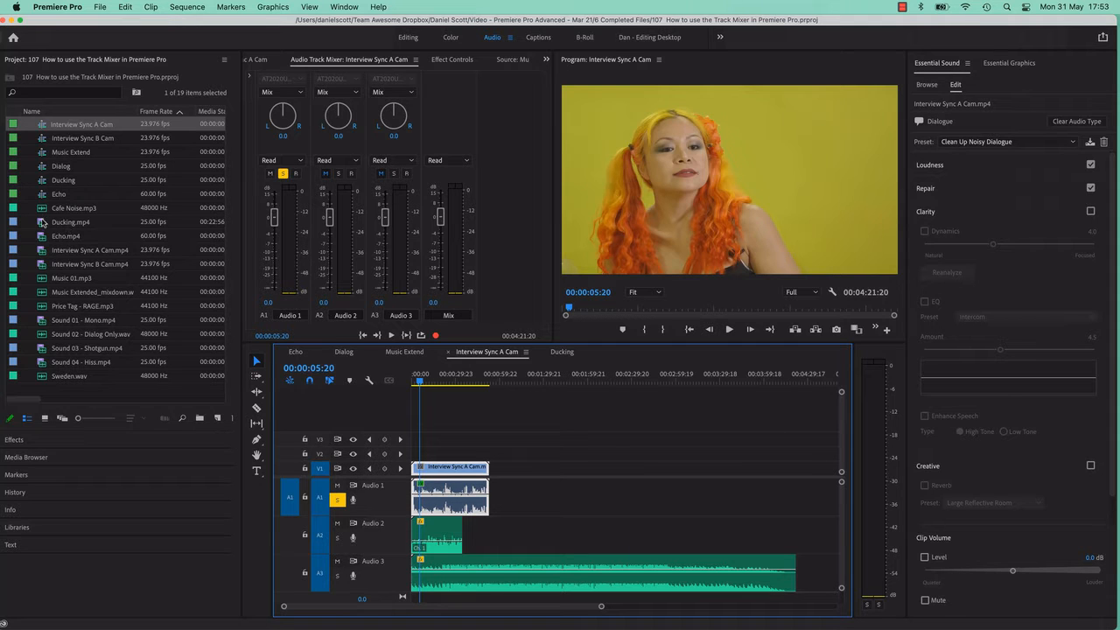
left_click_drag(43, 223, 495, 472)
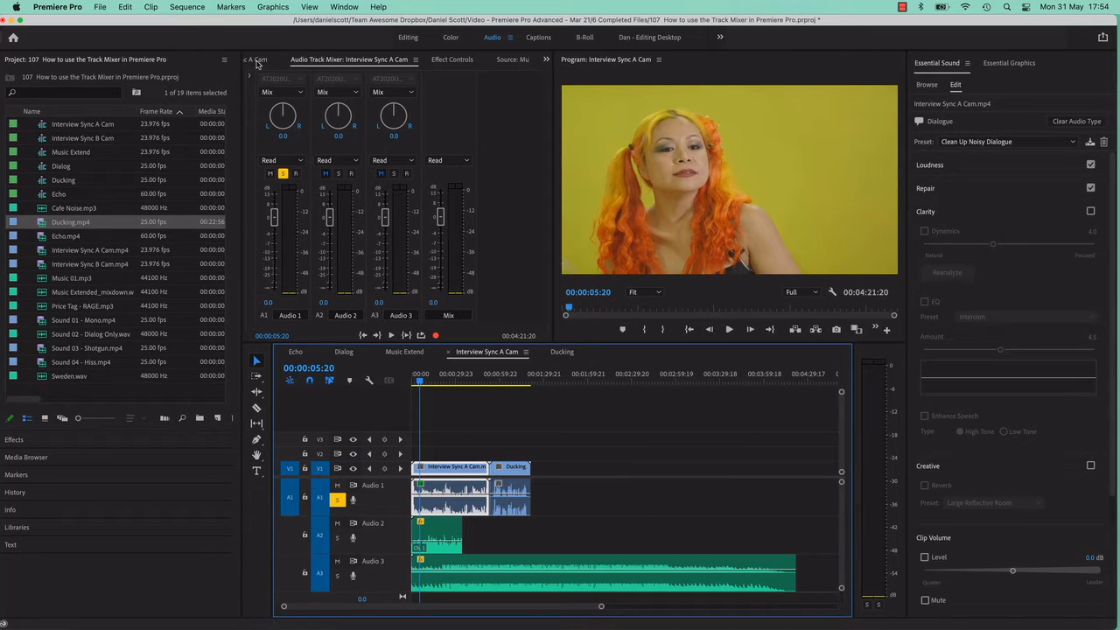
Switch to the Audio Clip Mixer and play the interview from about 00:00:20:06 to watch its levels.
left_click(257, 59)
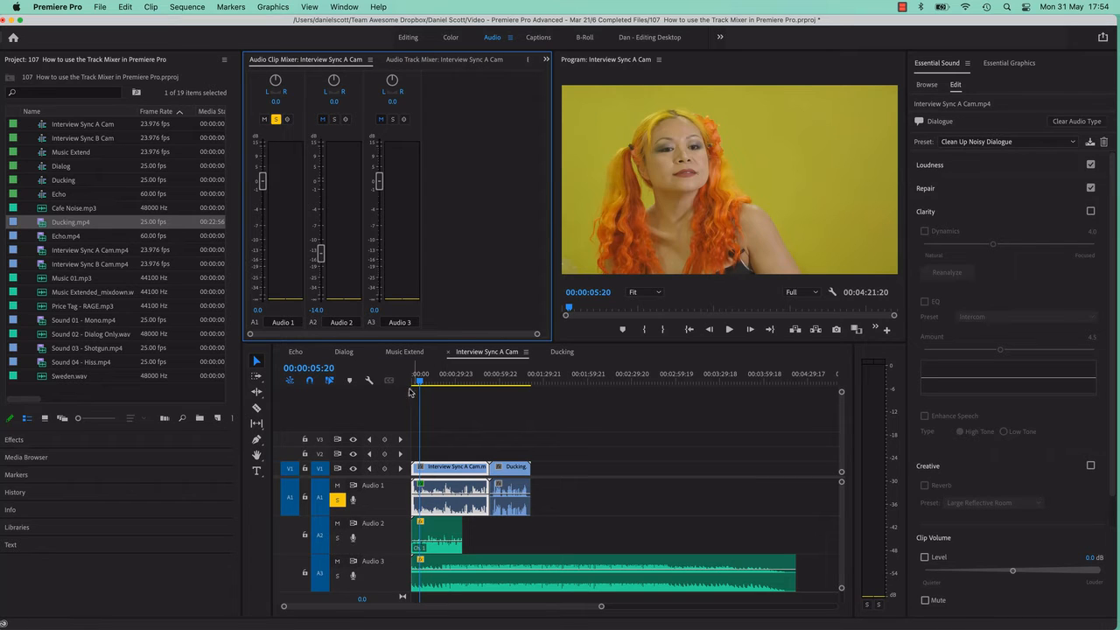
left_click(444, 449)
left_click_drag(421, 382, 441, 383)
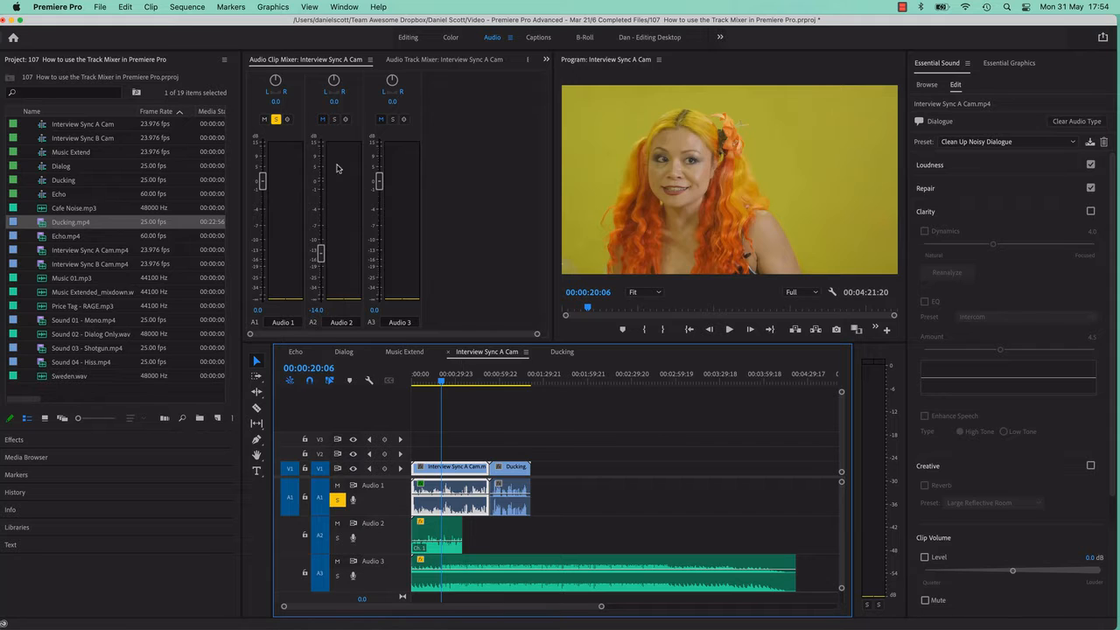
key("space")
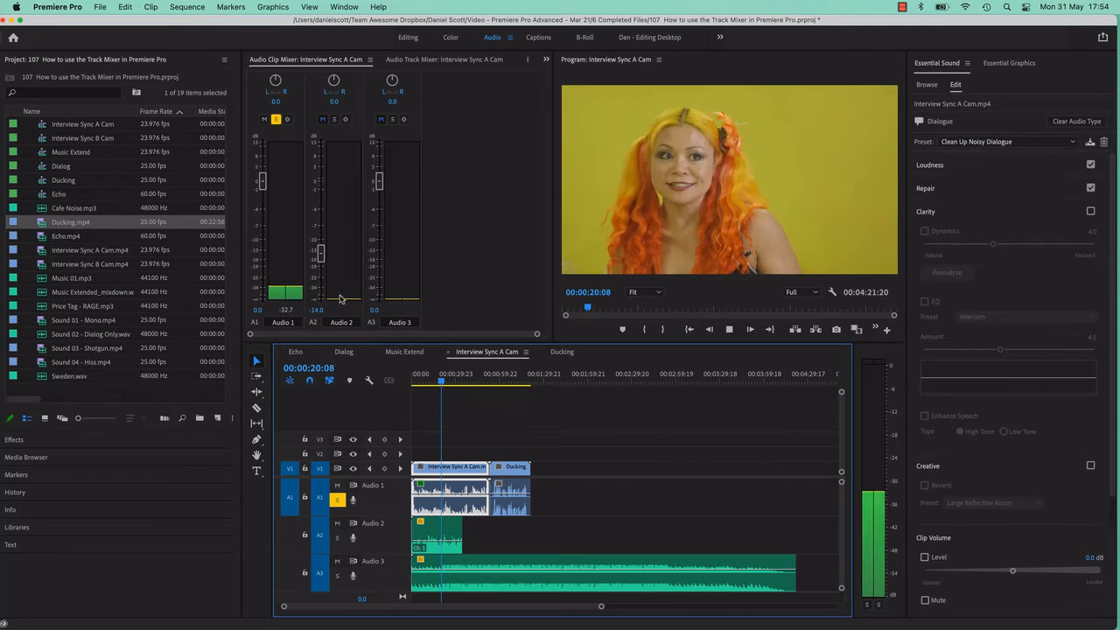
key("space")
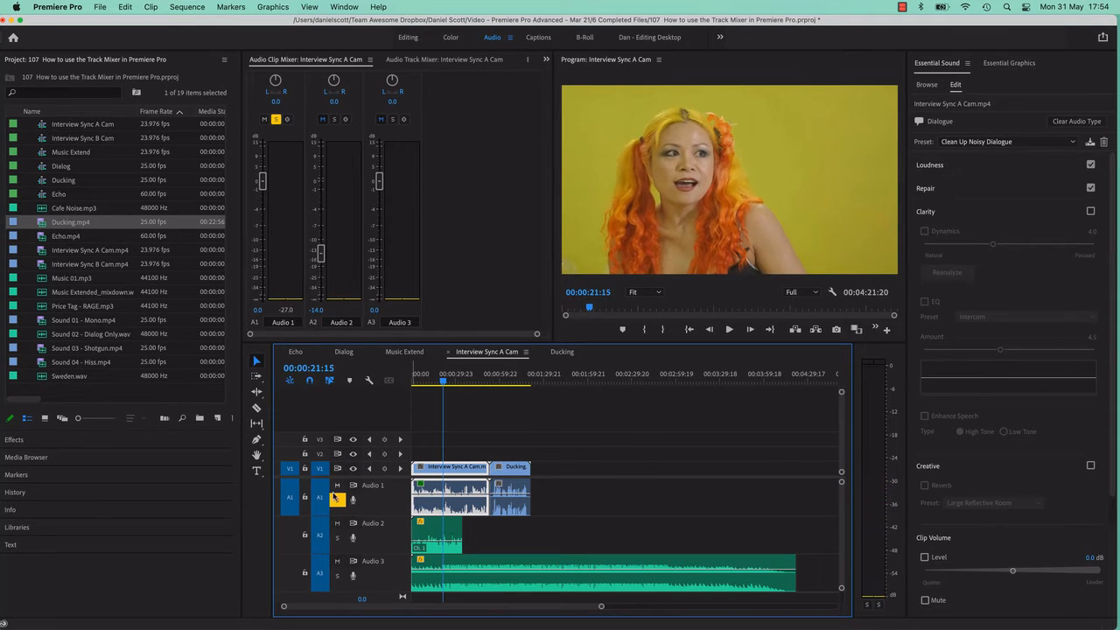
Turn off solo on Audio 1 and play all tracks from near the start of the interview.
left_click(338, 500)
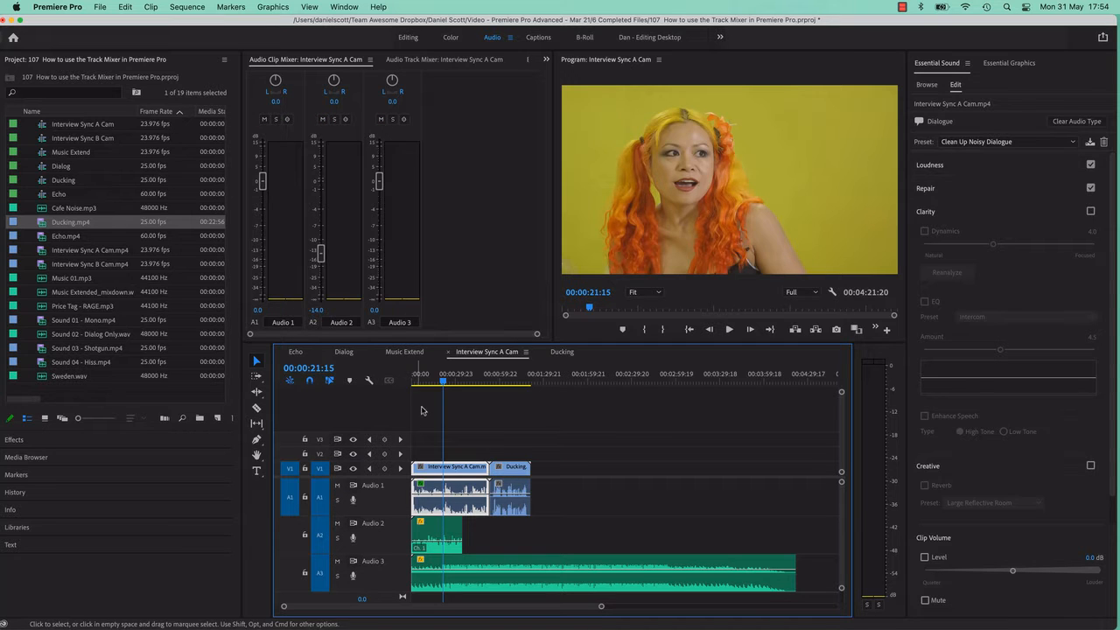
left_click_drag(438, 378, 422, 377)
key("space")
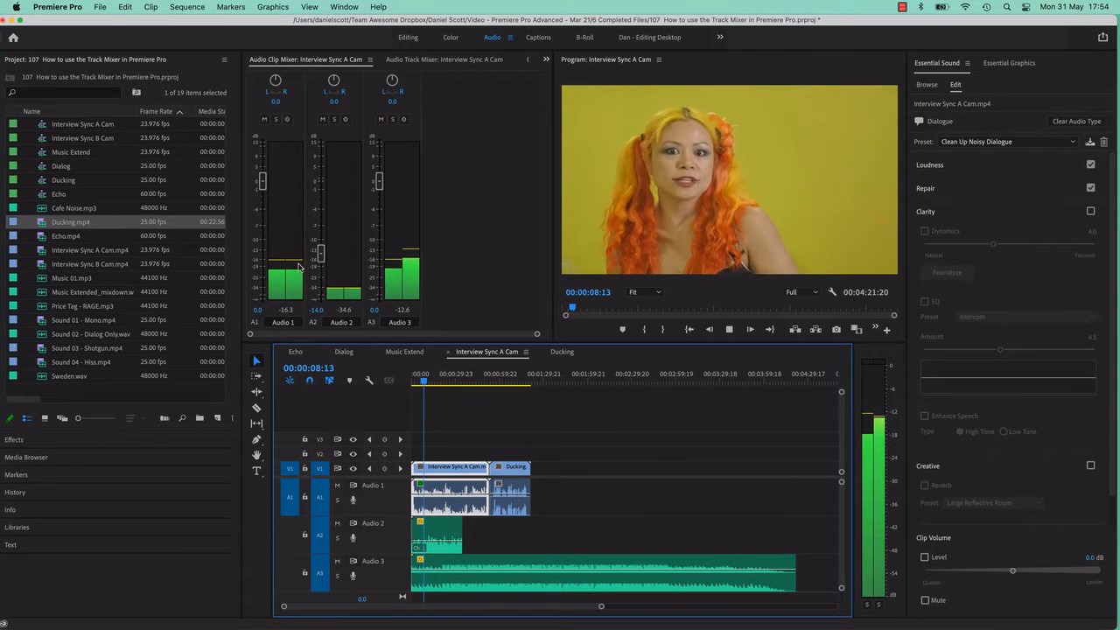
key("space")
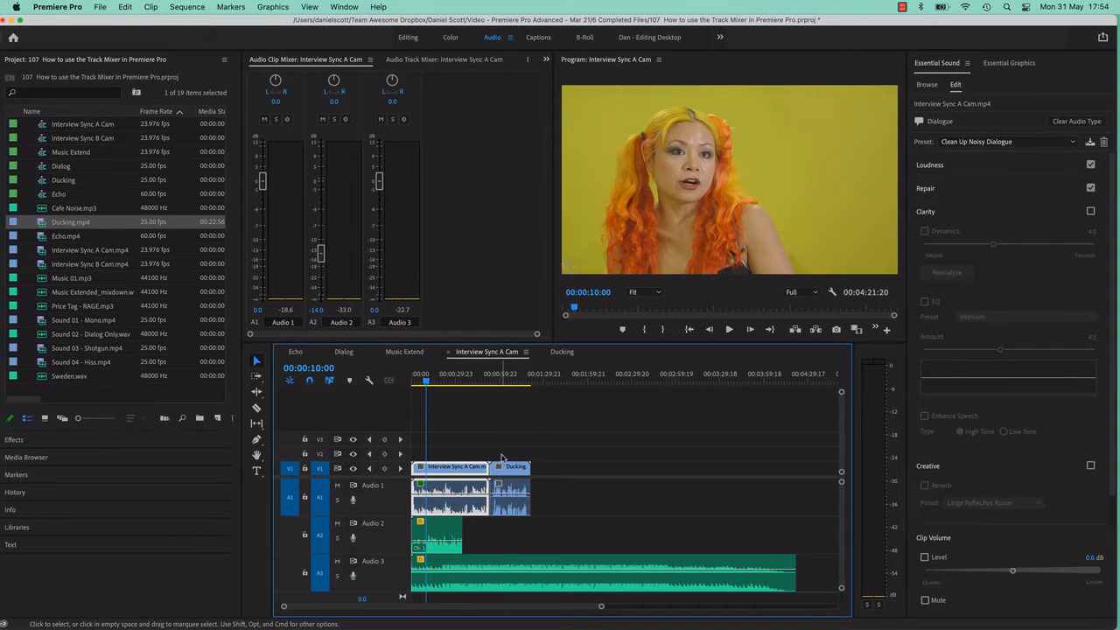
Play the Ducking clip briefly from about 00:01:04:16 to check its clip mixer levels.
left_click_drag(442, 382, 507, 388)
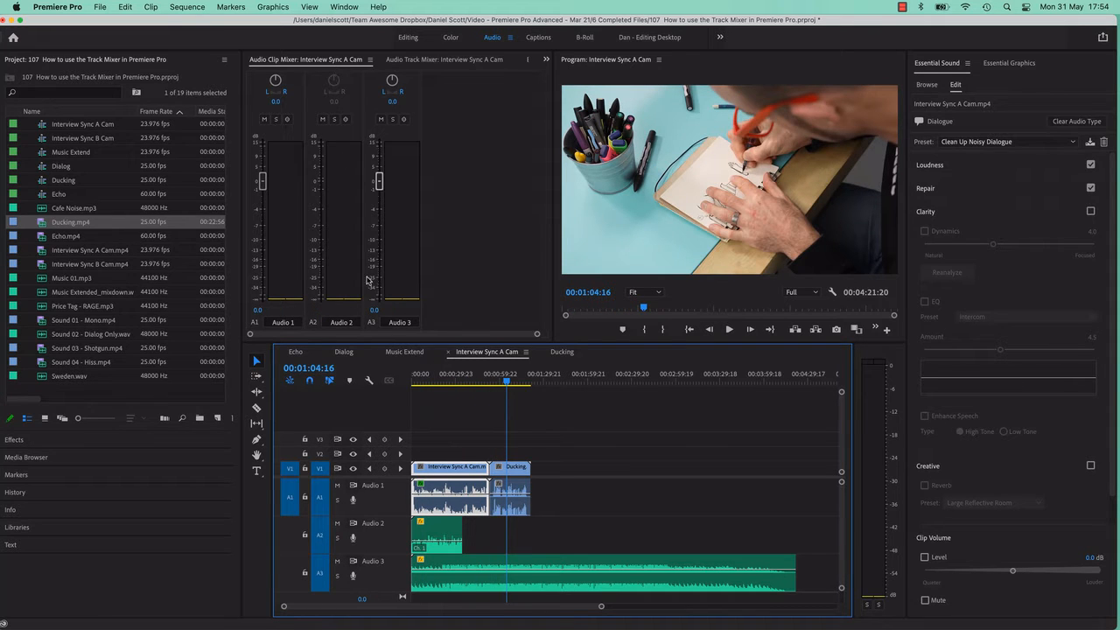
key("space")
key("space")
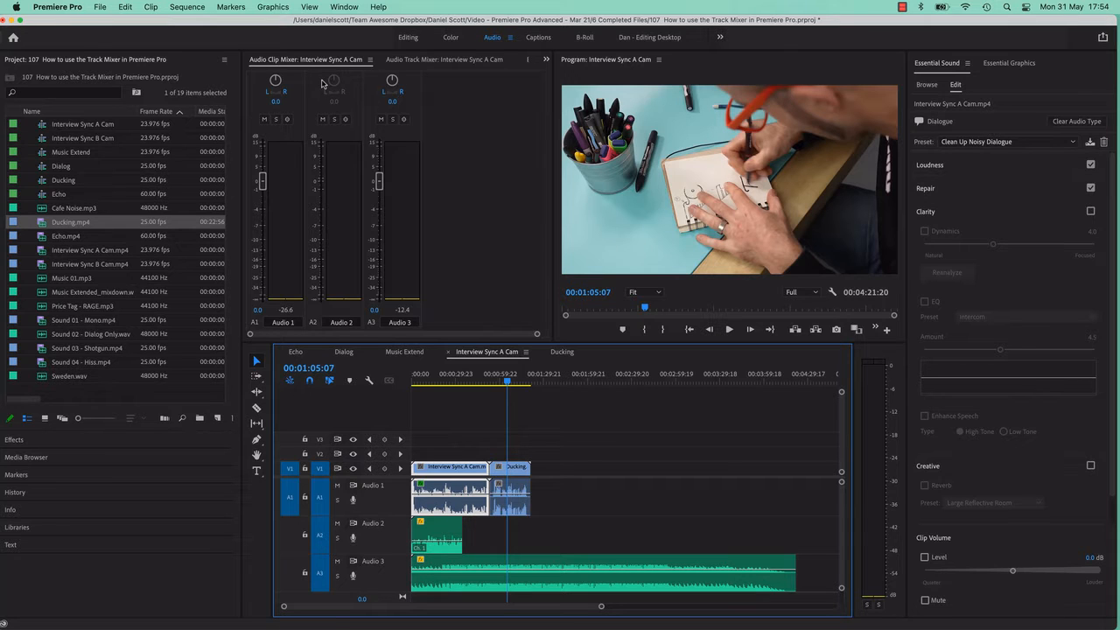
Set the Ducking clip's volume to about -0.3 dB with the clip mixer's Audio 1 fader, undoing a further reduction to -4.1 dB.
left_click(521, 497)
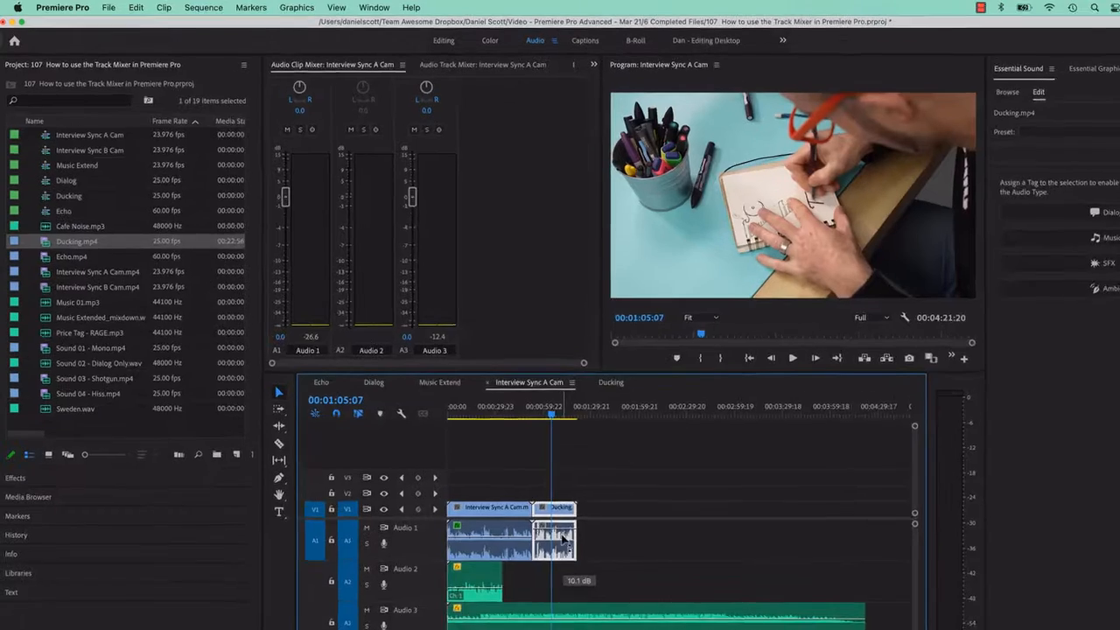
left_click_drag(563, 538, 564, 537)
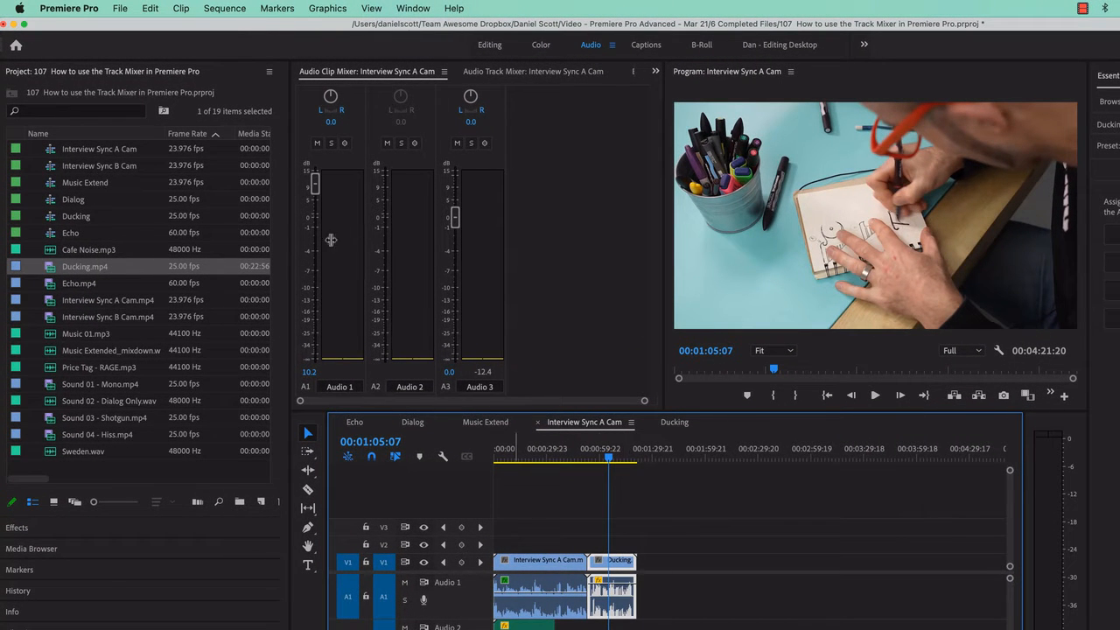
left_click_drag(316, 184, 317, 224)
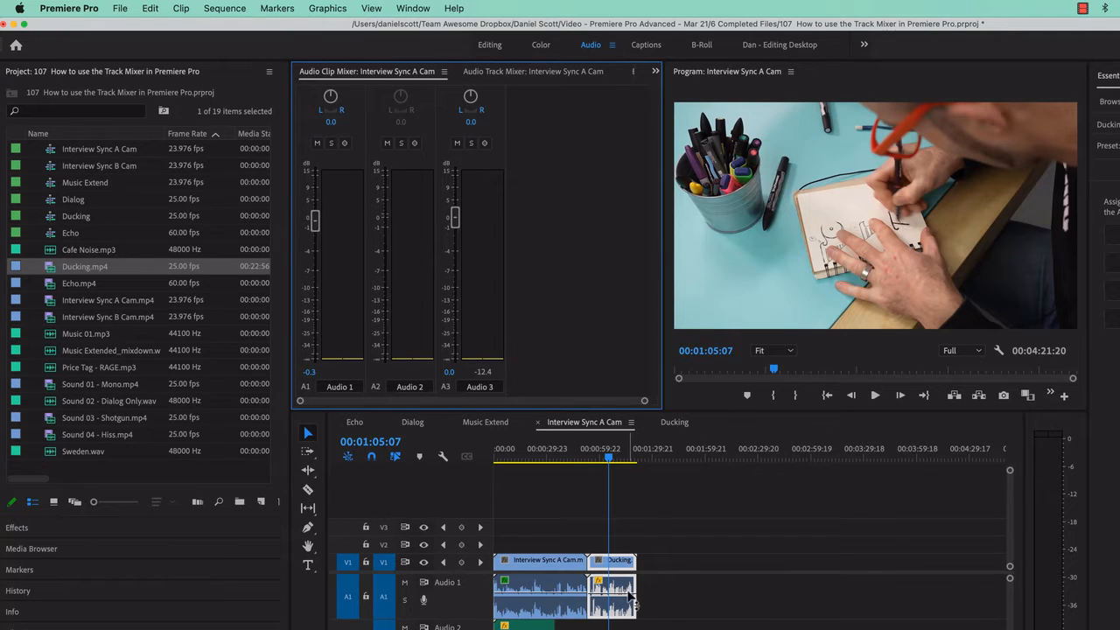
left_click_drag(316, 220, 316, 251)
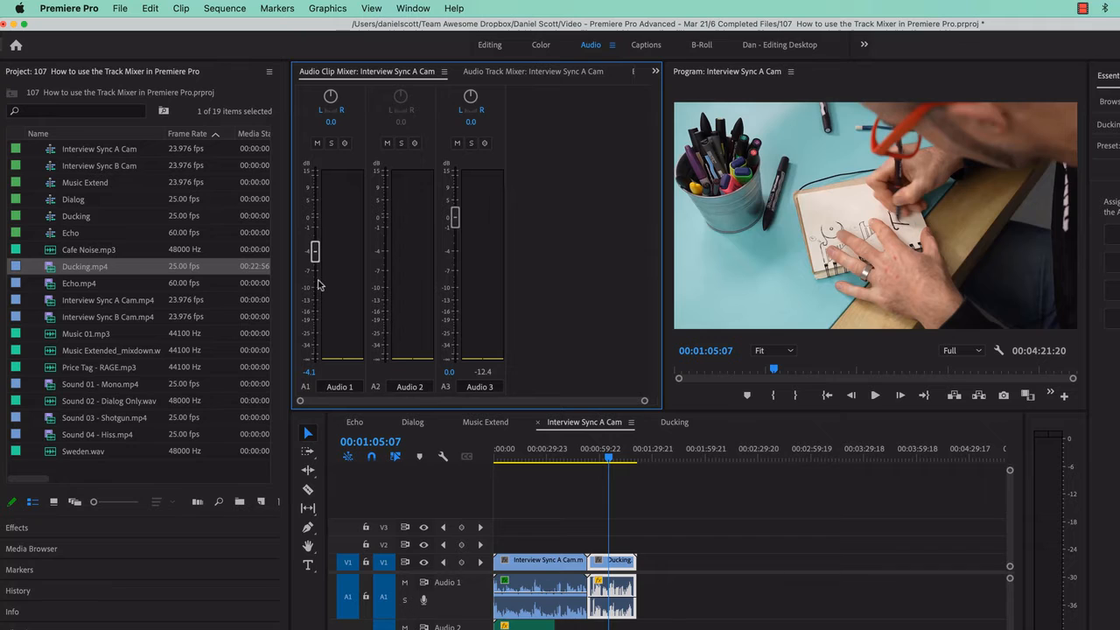
key("super+z")
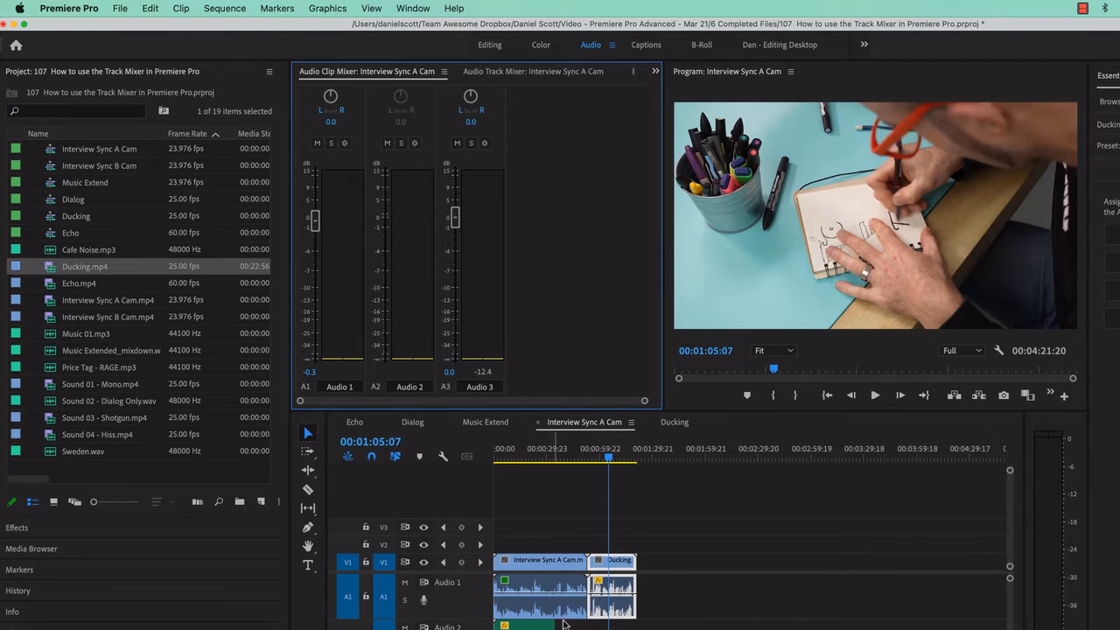
Switch to the Audio Track Mixer and play the sequence from about 00:00:06:08 to watch the levels of each track.
left_click(488, 72)
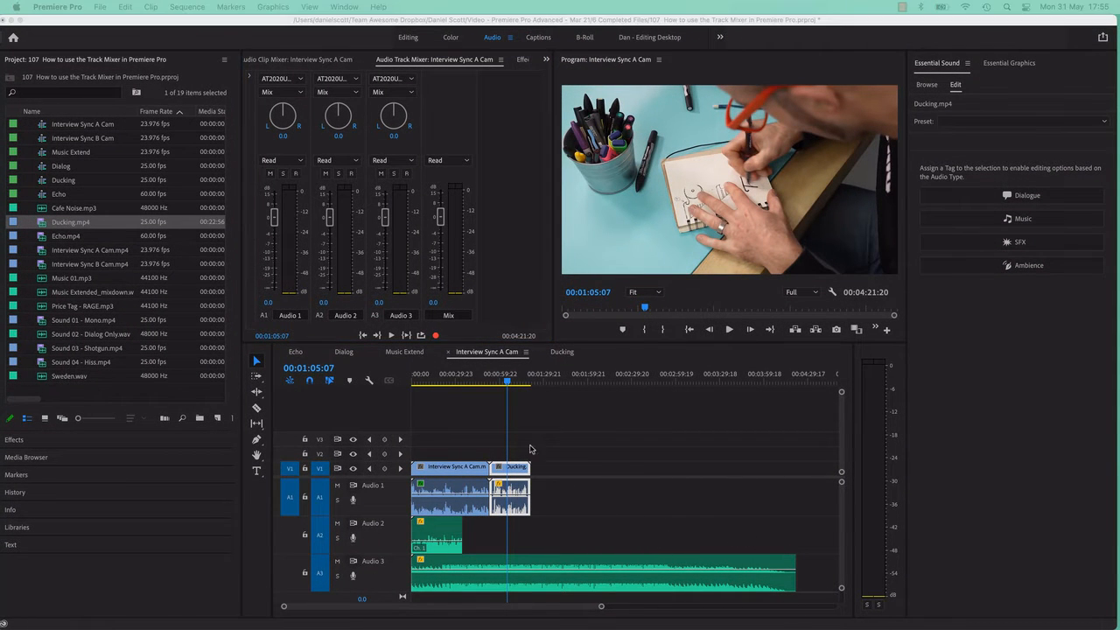
left_click_drag(446, 380, 421, 381)
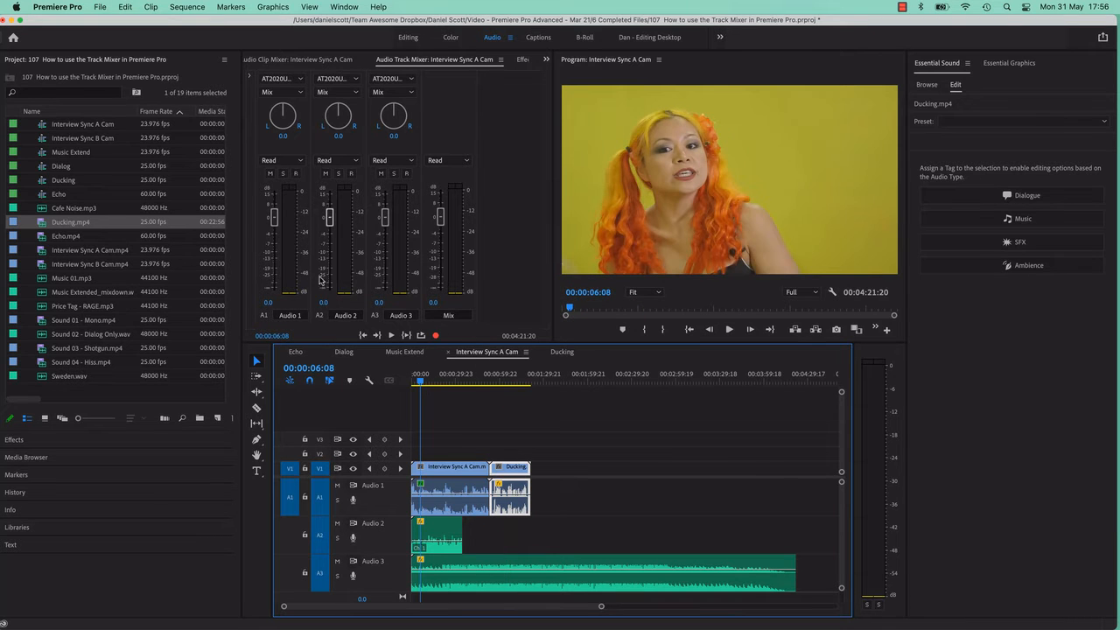
key("space")
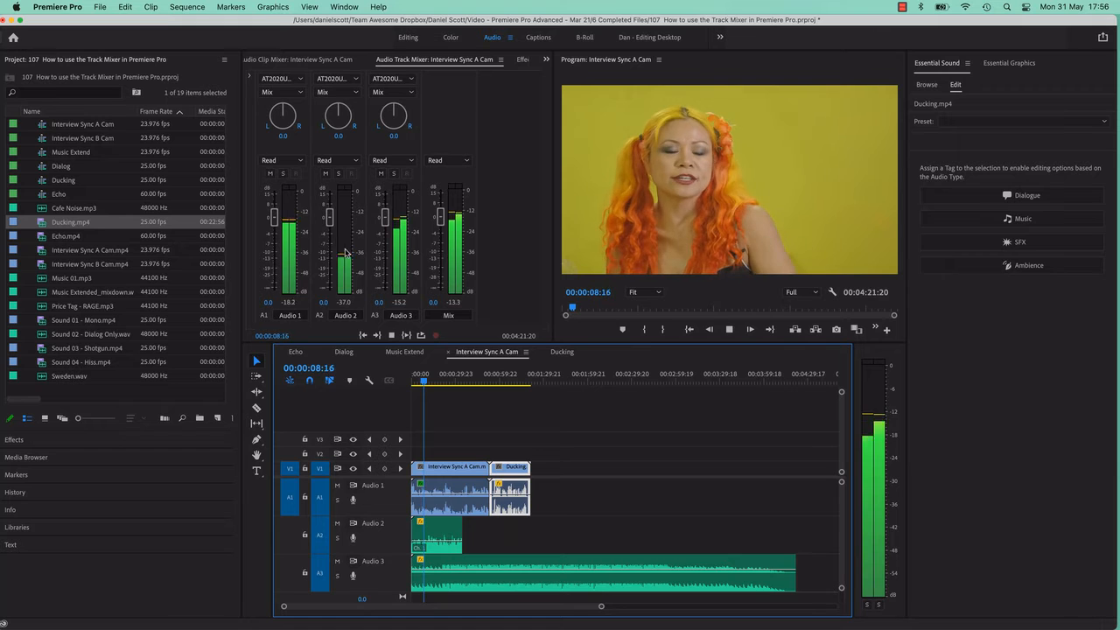
key("space")
key("space")
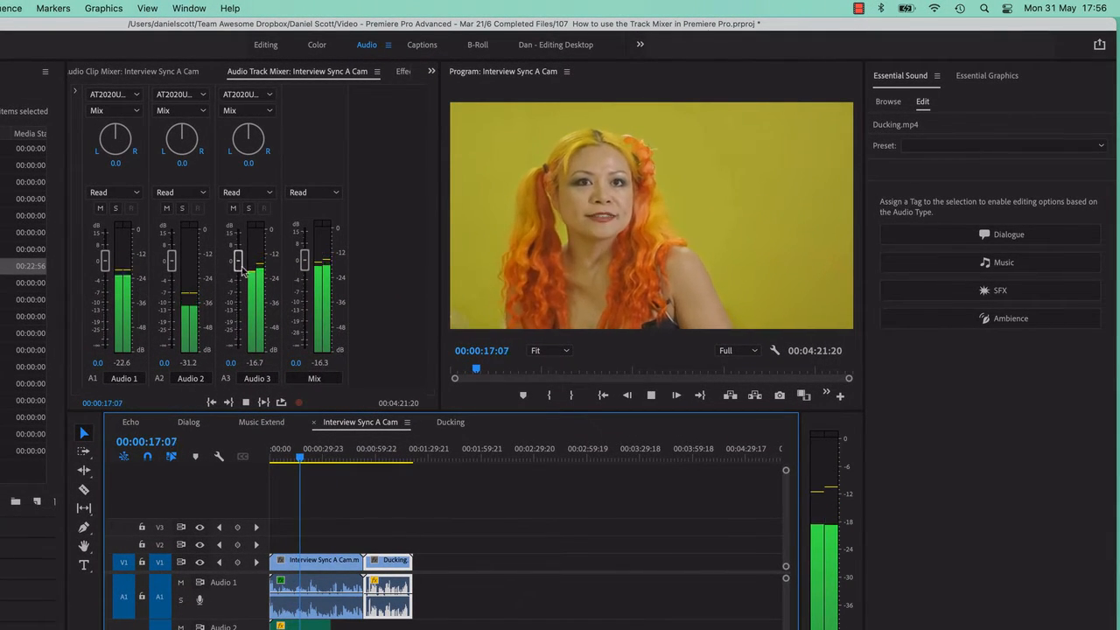
During playback, raise Audio 1 to about 3.6 dB and lower Audio 3 to about -15.2 dB, and stop playback.
left_click_drag(241, 265, 242, 296)
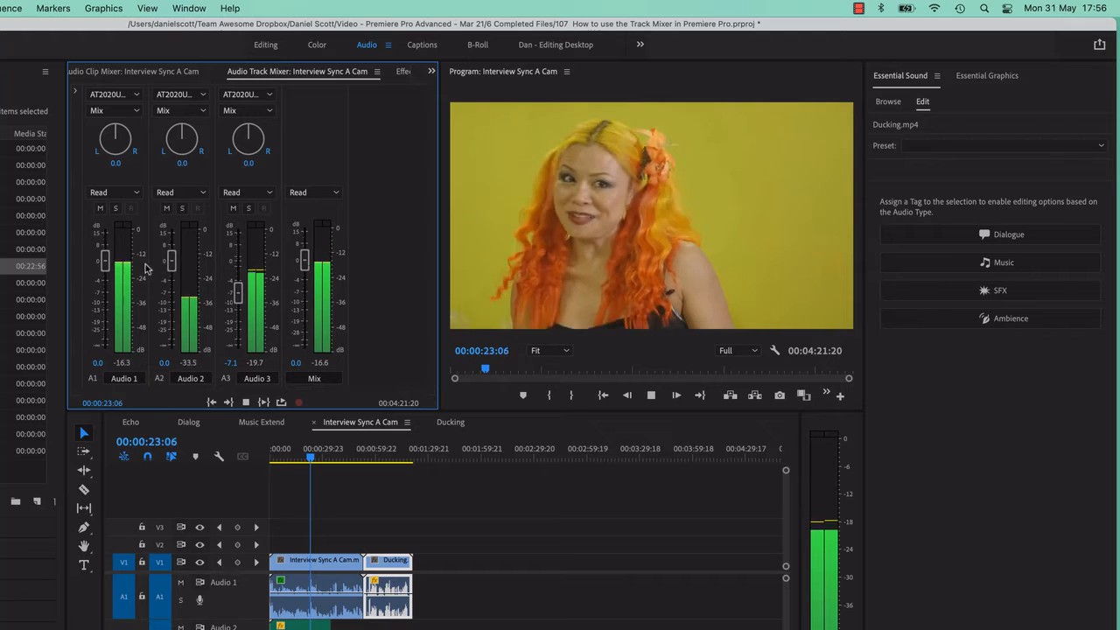
left_click_drag(105, 260, 106, 256)
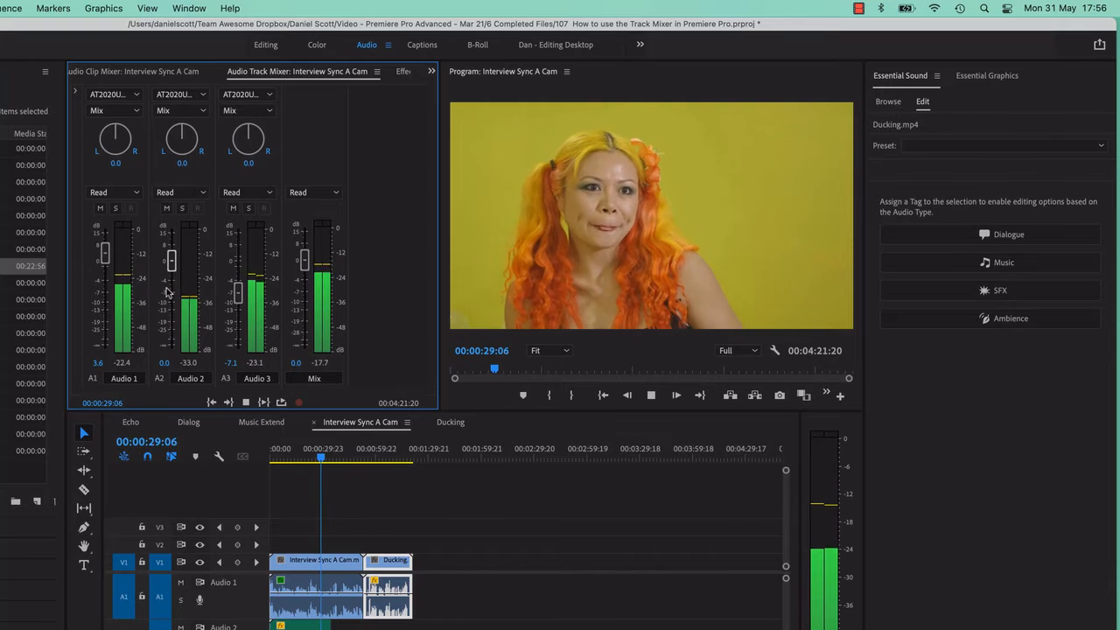
left_click_drag(237, 294, 239, 318)
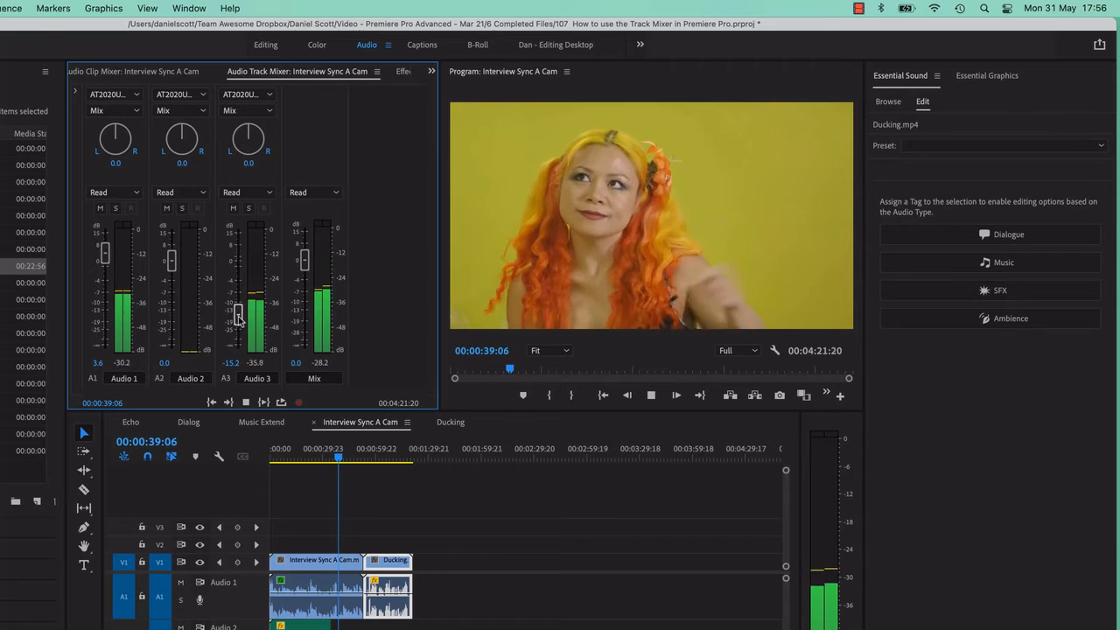
key("space")
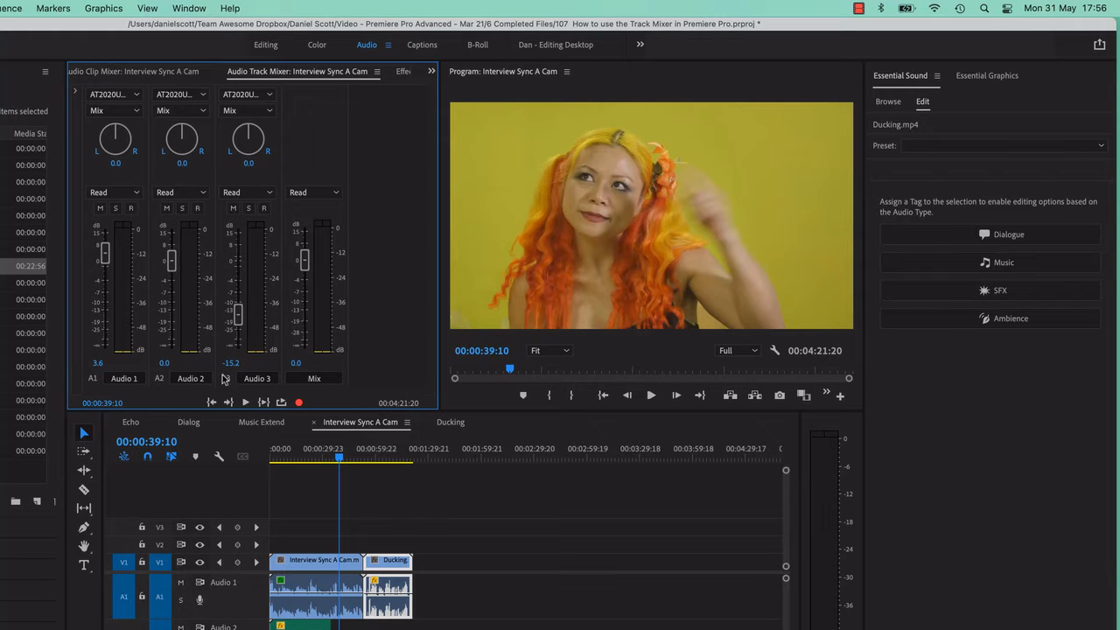
Replay from the start of the sequence, setting Audio 3 to about -11.5 dB and Audio 2 to about 2.6 dB.
left_click_drag(322, 455, 238, 462)
key("space")
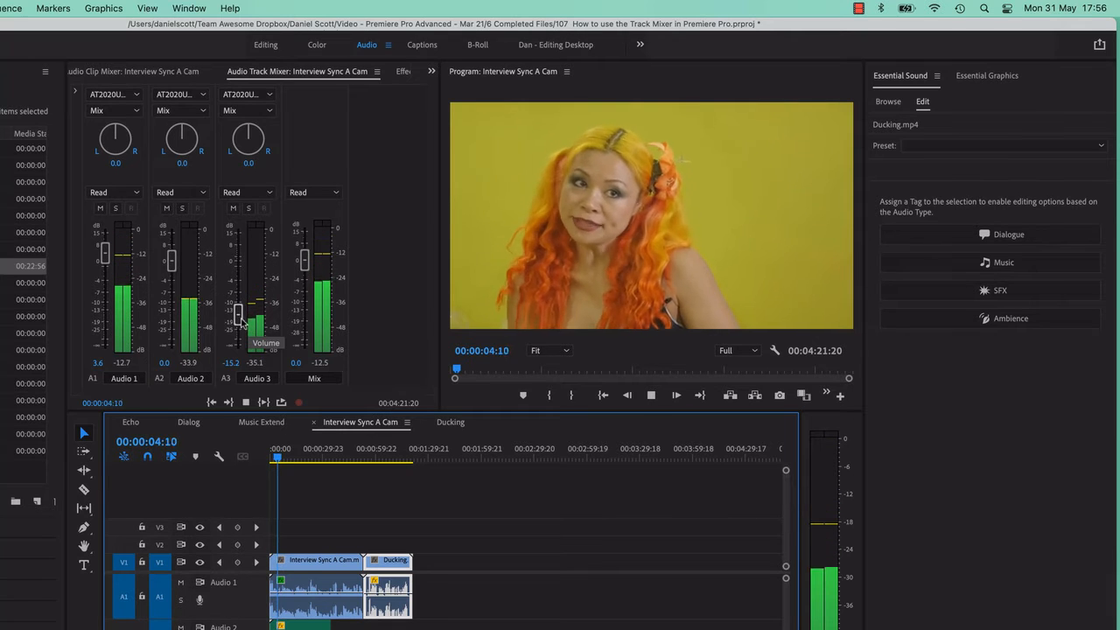
left_click_drag(237, 313, 239, 306)
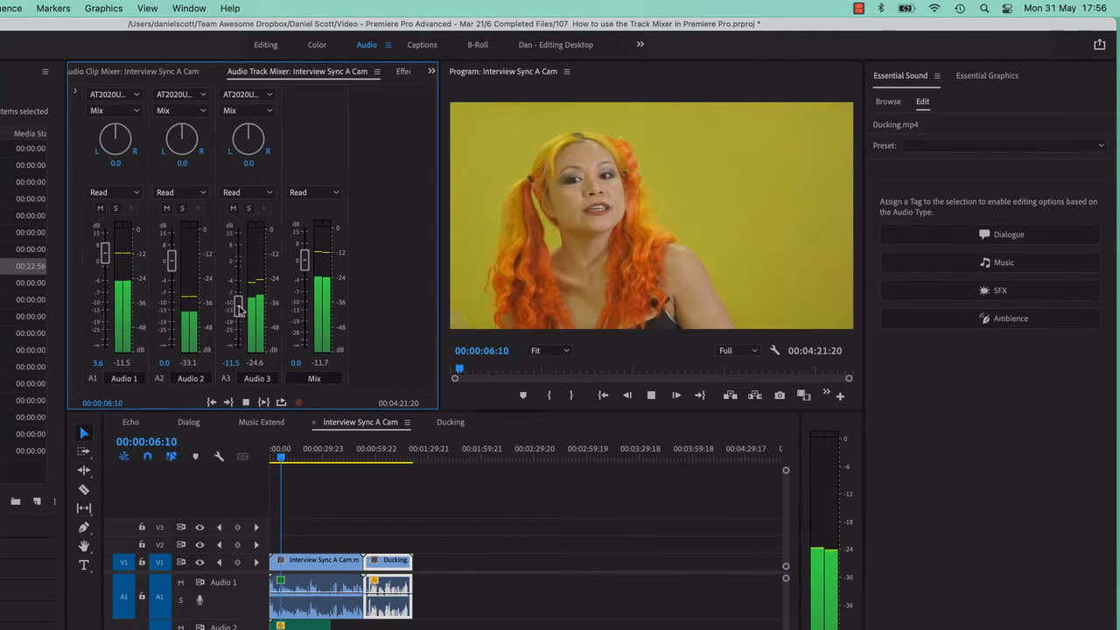
left_click_drag(172, 261, 171, 253)
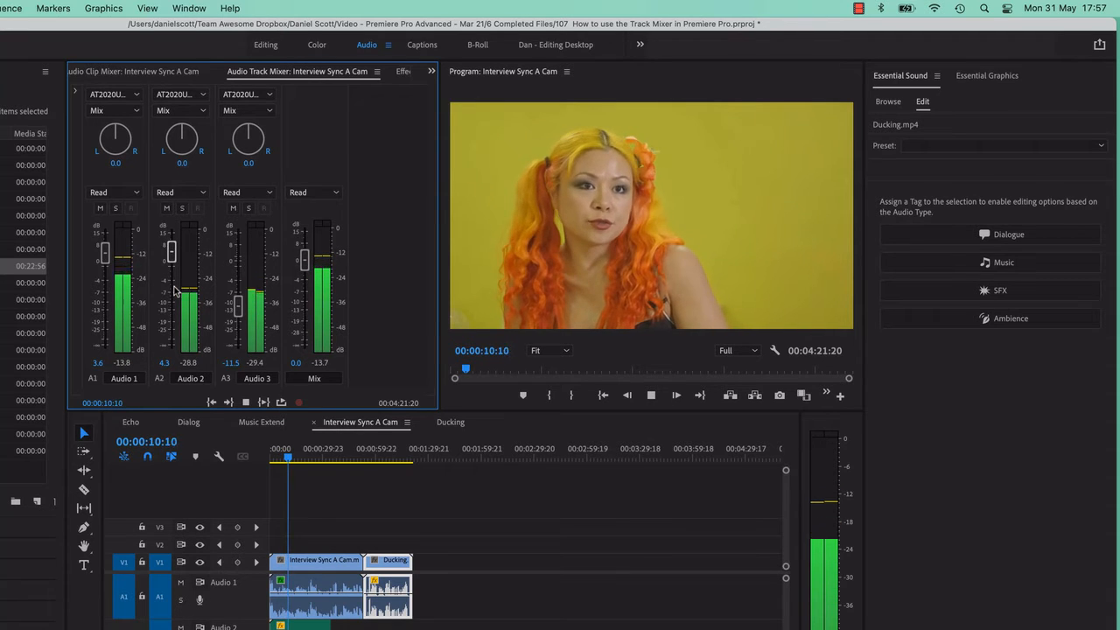
left_click_drag(171, 252, 173, 256)
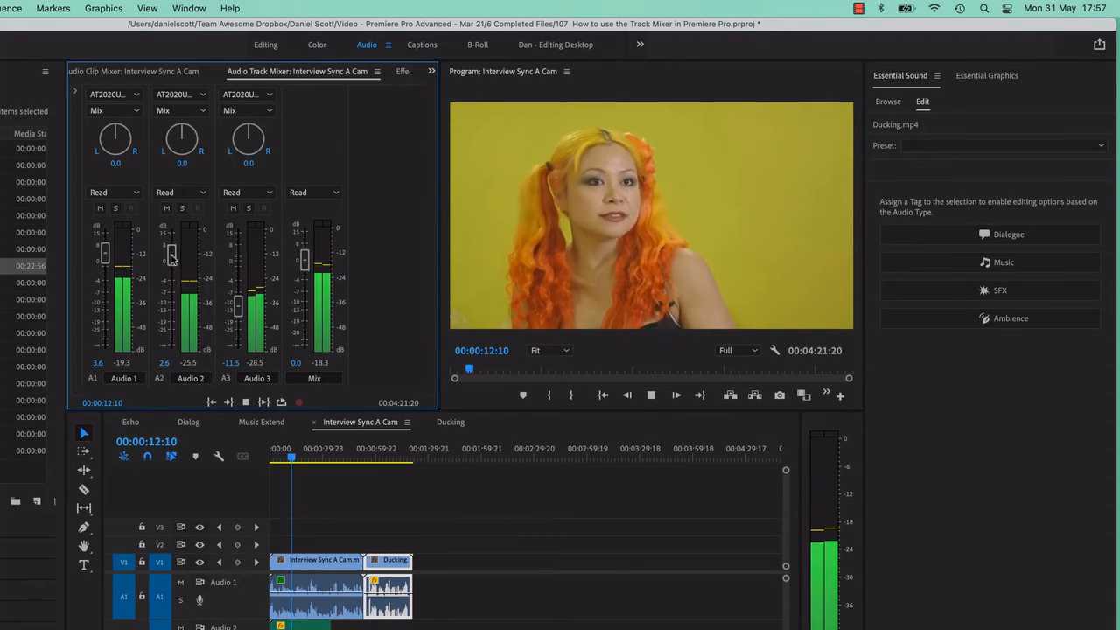
key("space")
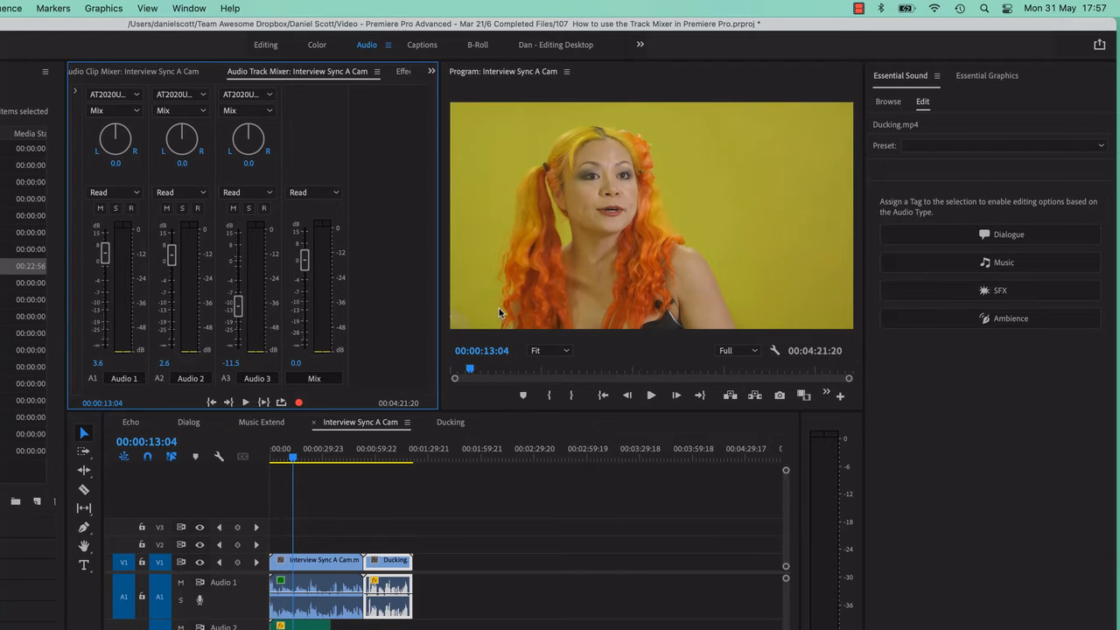
Rename the tracks Audio 1, Audio 2 and Audio 3 in the track mixer as Dialog, Background and Music.
left_click(125, 379)
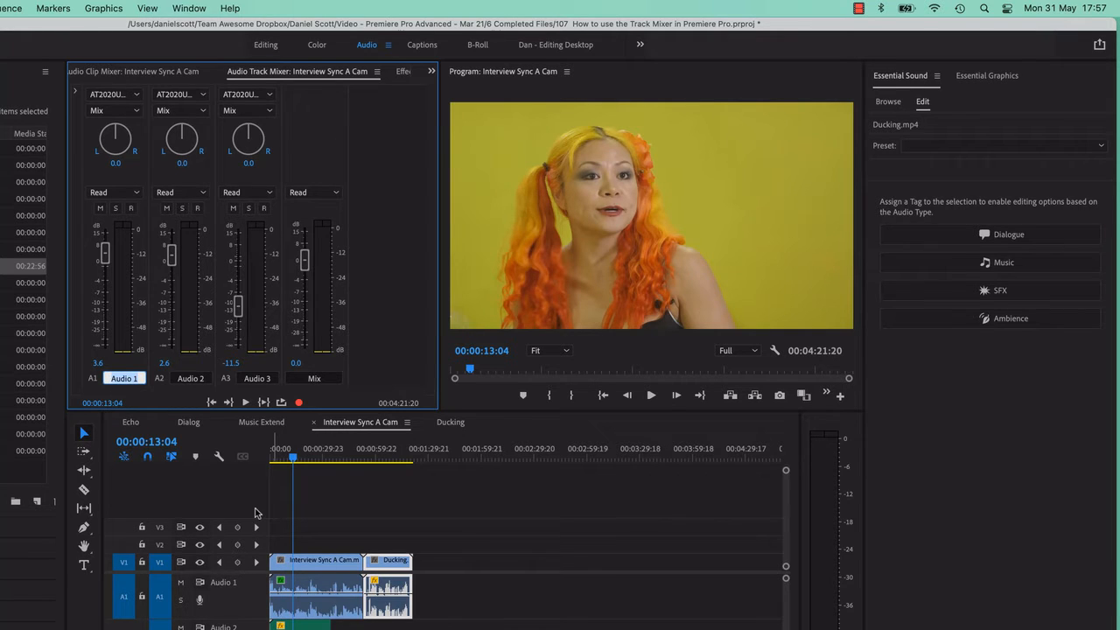
type("Dialog")
key("Return")
left_click(185, 379)
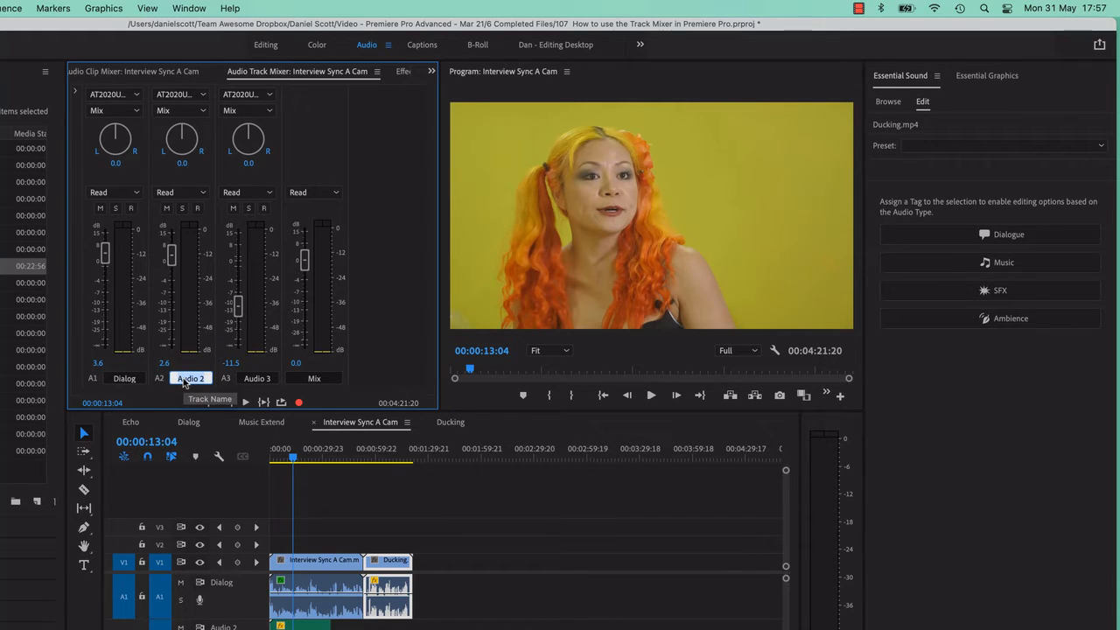
type("Ba")
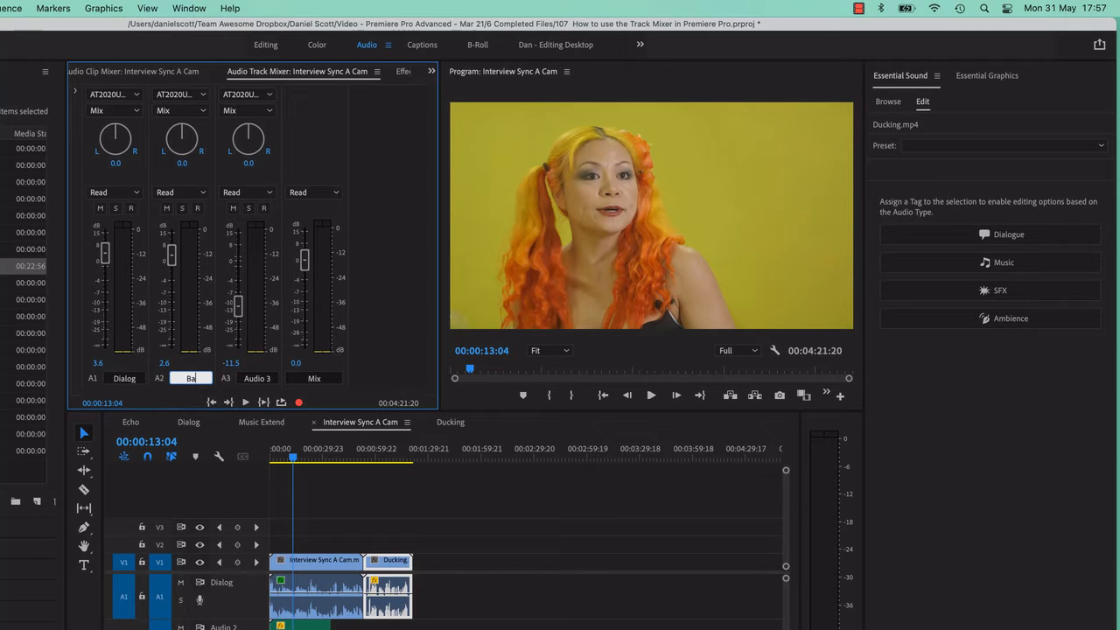
type("ckground")
key("Return")
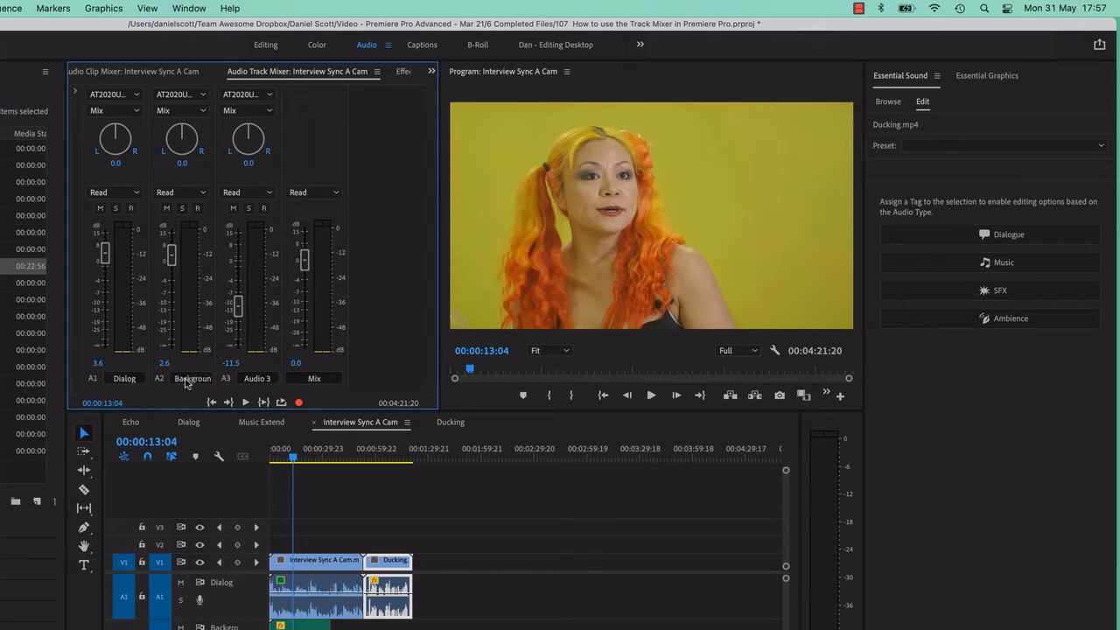
left_click(267, 378)
type("N")
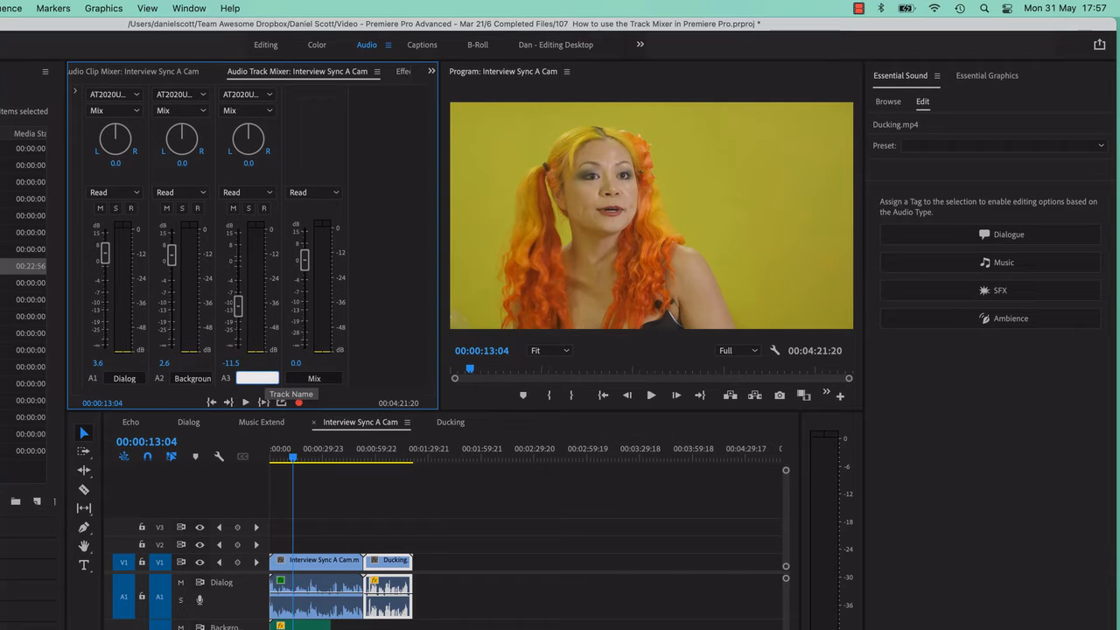
type("usic")
key("Return")
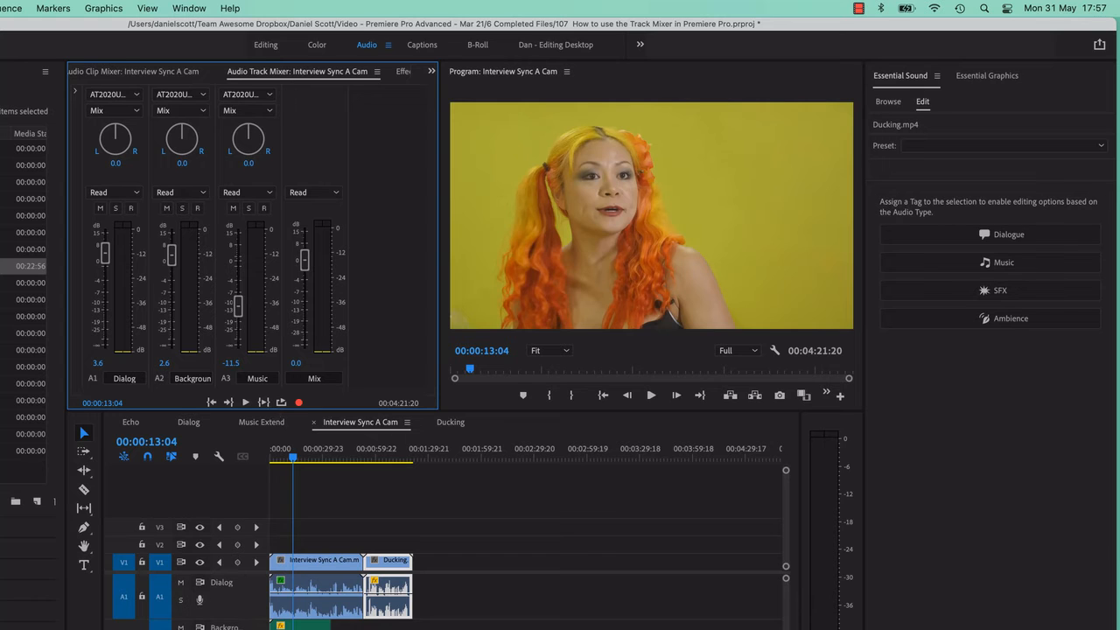
Play from about 00:00:08:08 and raise the Dialog track's volume to about 7.9 dB, stopping near 00:00:25:12.
left_click(284, 454)
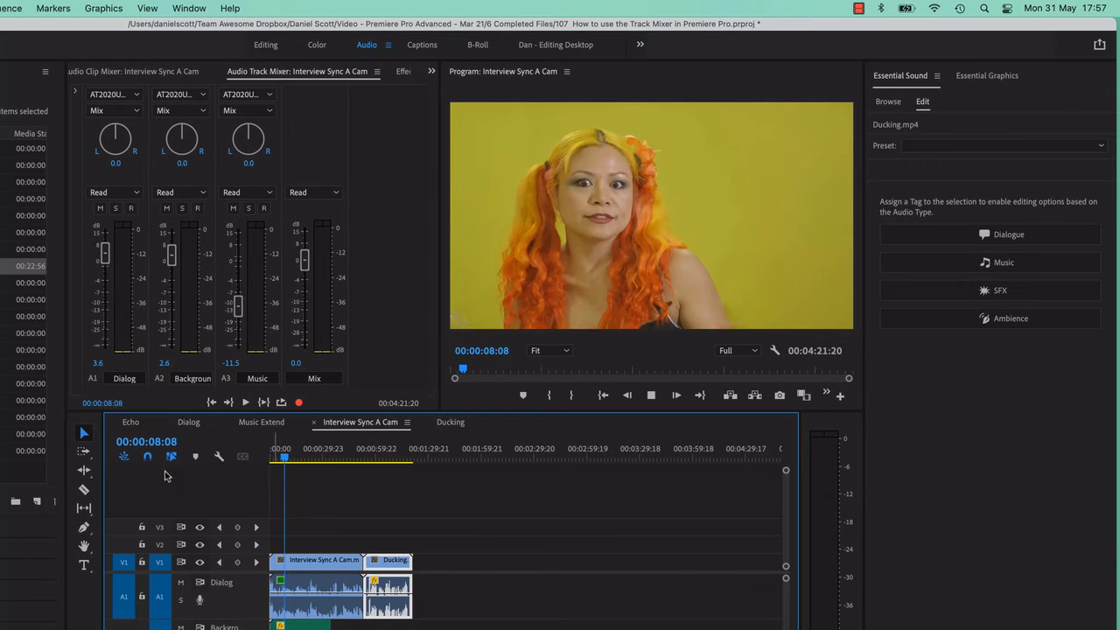
key("space")
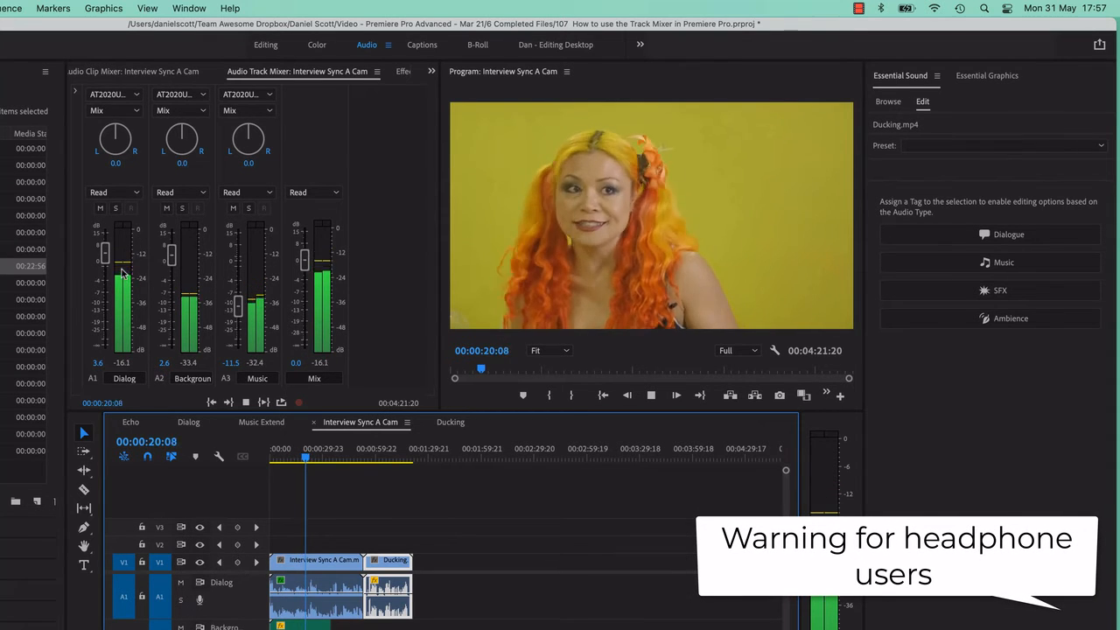
mouse_move(104, 252)
left_mouse_down()
mouse_move(104, 231)
mouse_move(105, 248)
left_mouse_up()
key("space")
key("space")
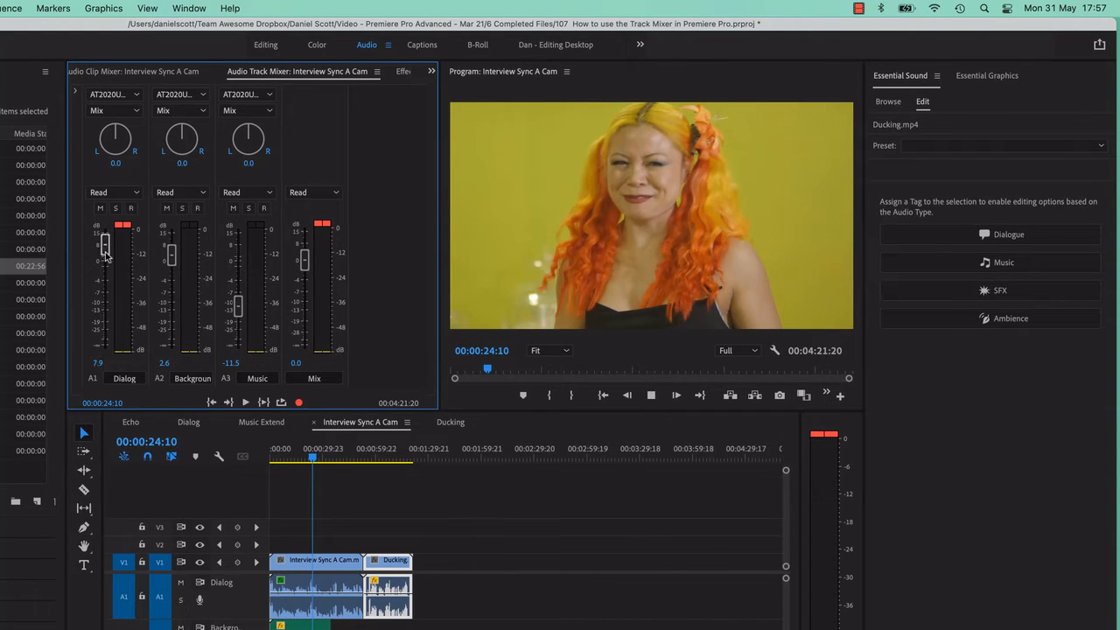
key("space")
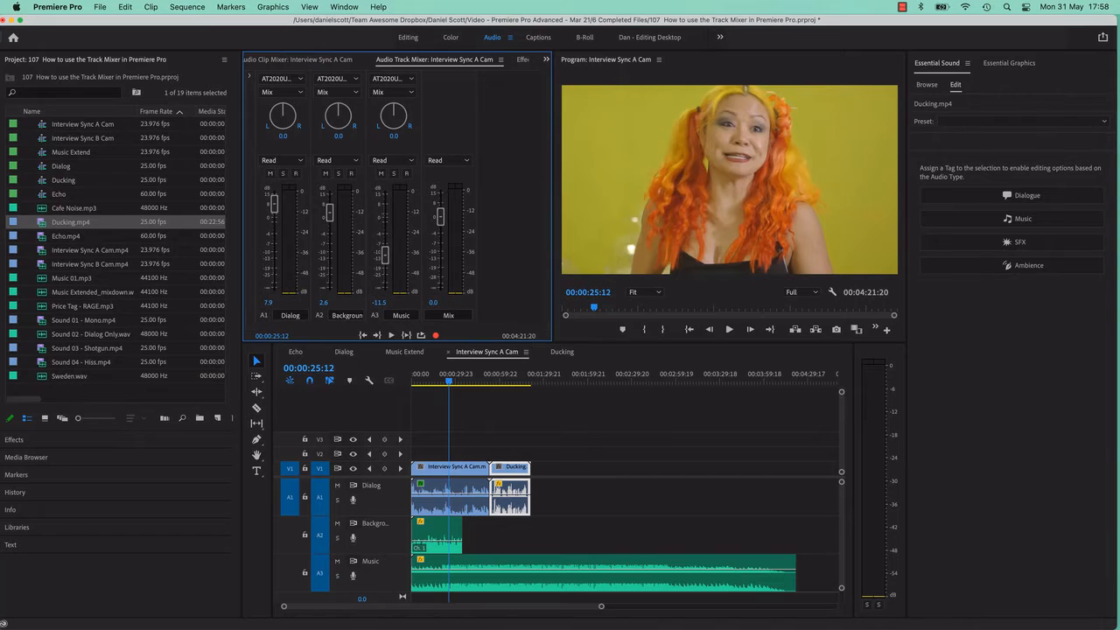
Select the Ducking clip and play it briefly from about 00:01:09:20 to check its levels in the Audio Clip Mixer.
left_click(468, 486)
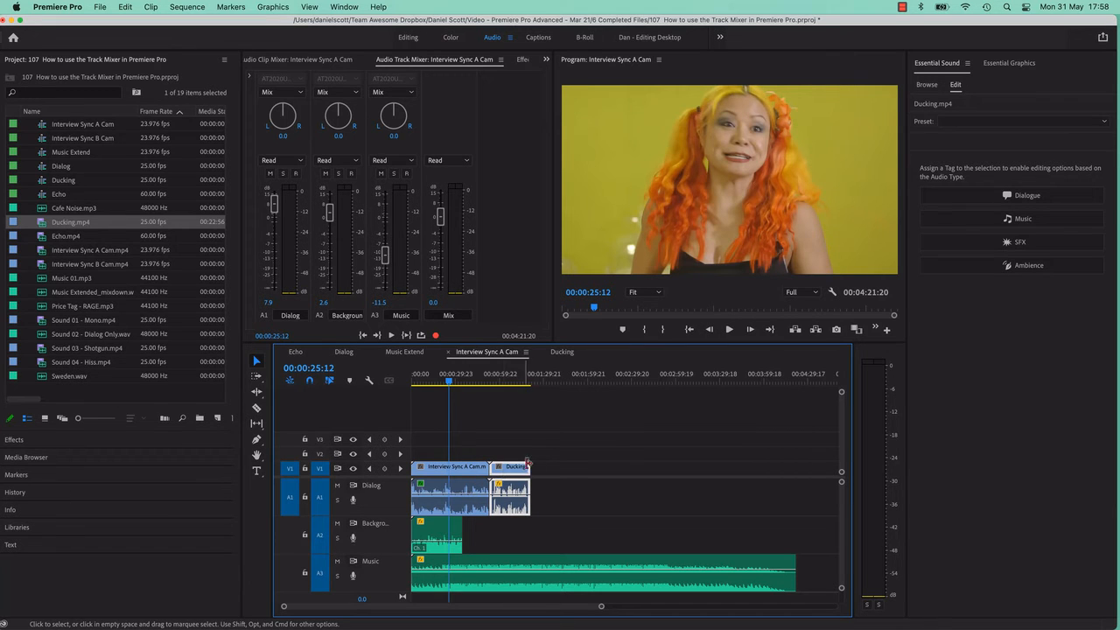
left_click(546, 461)
left_click(515, 377)
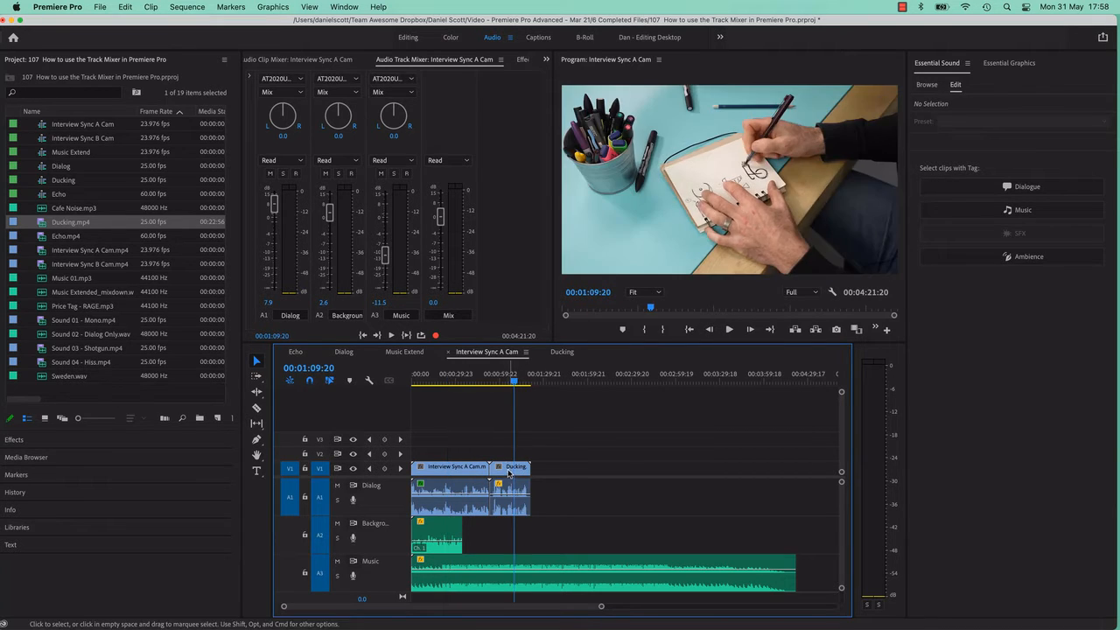
left_click(519, 488)
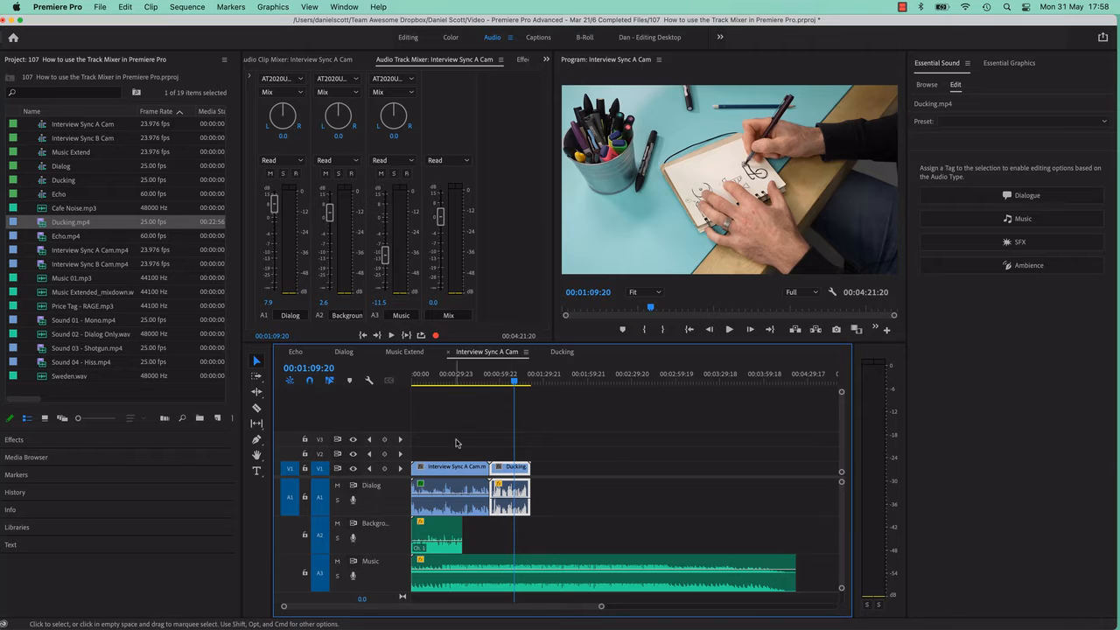
key("shift+9")
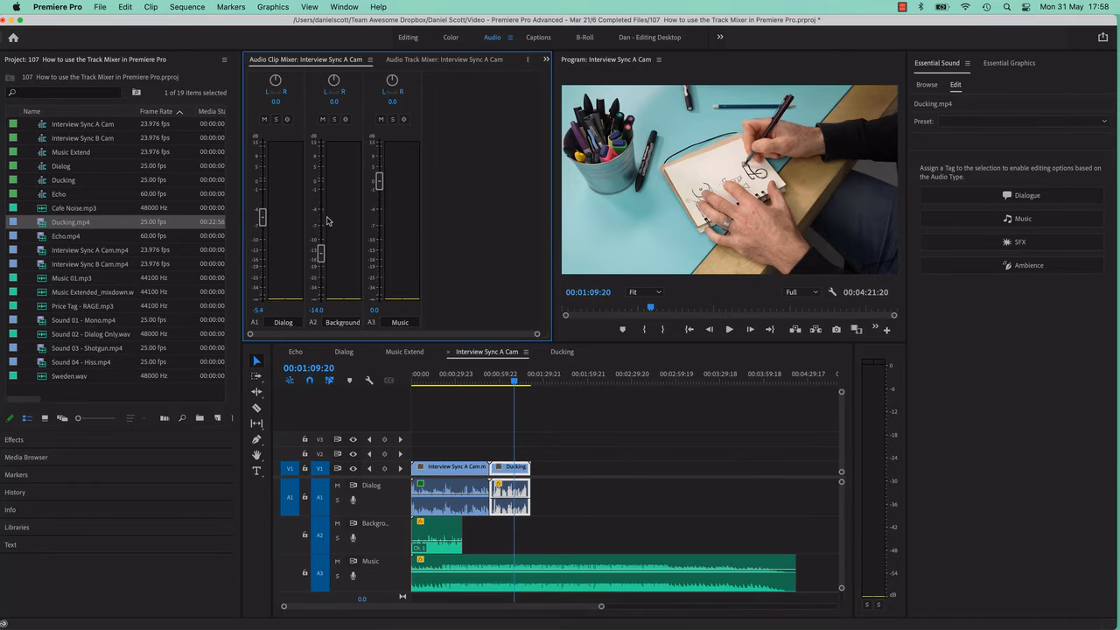
key("space")
key("space")
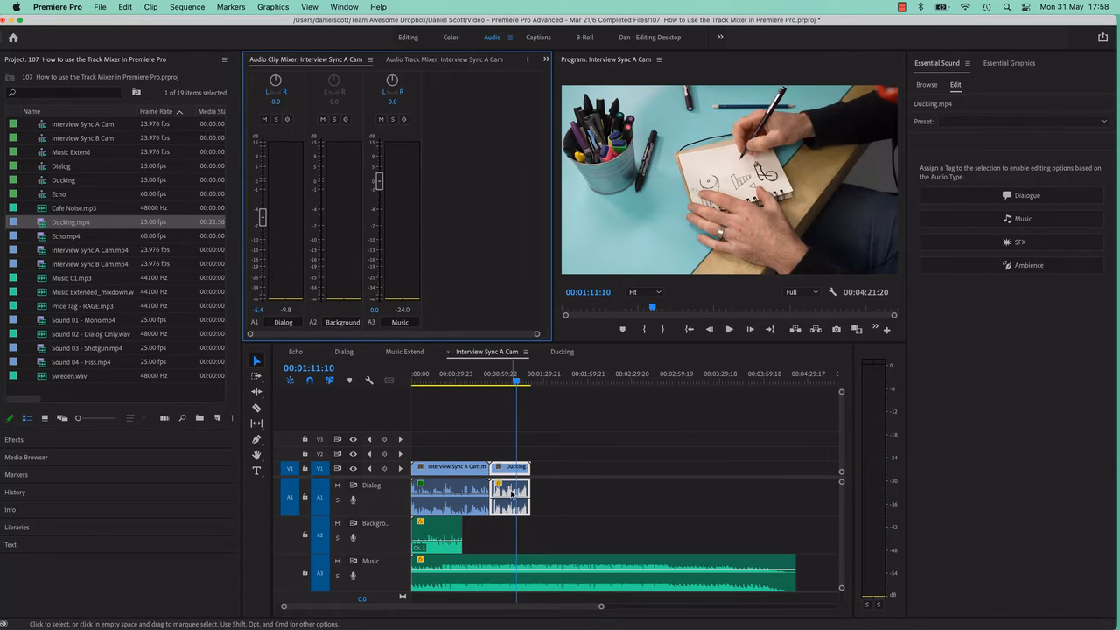
Try lowering a volume keyframe on the Ducking clip to bring its level to about -10.2 dB, and undo it.
left_click(464, 485)
left_click(501, 505)
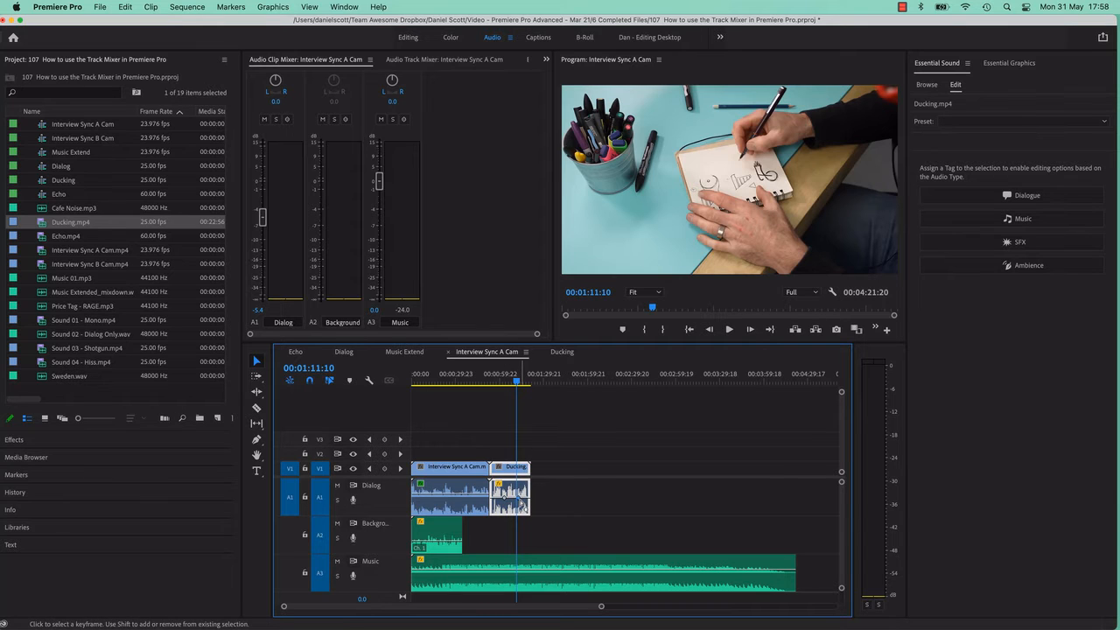
left_click_drag(521, 502, 523, 508)
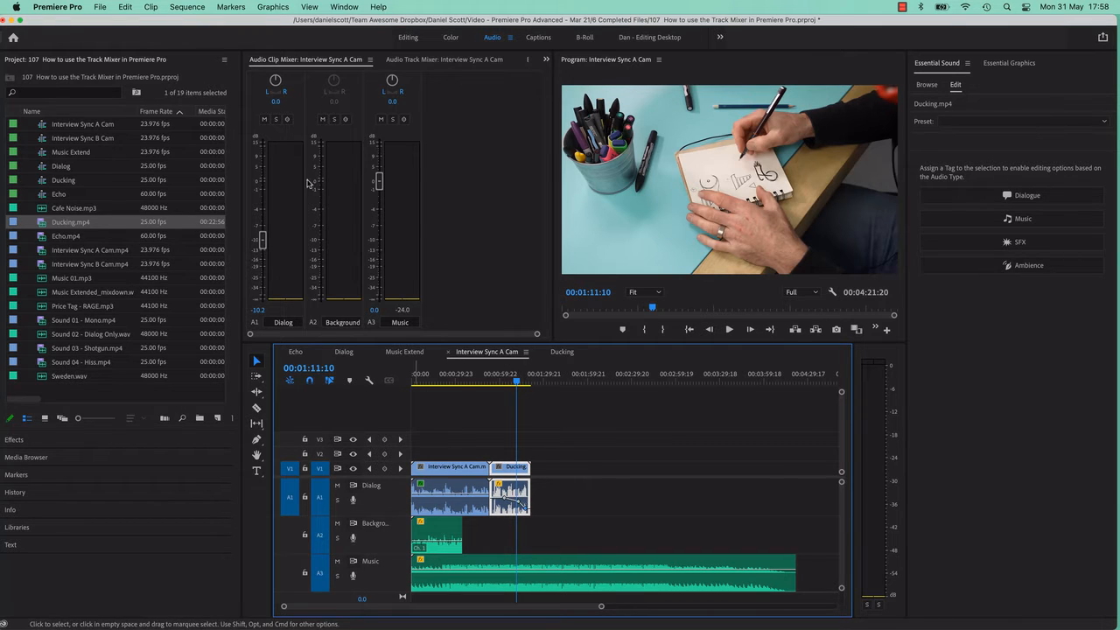
key("super+z")
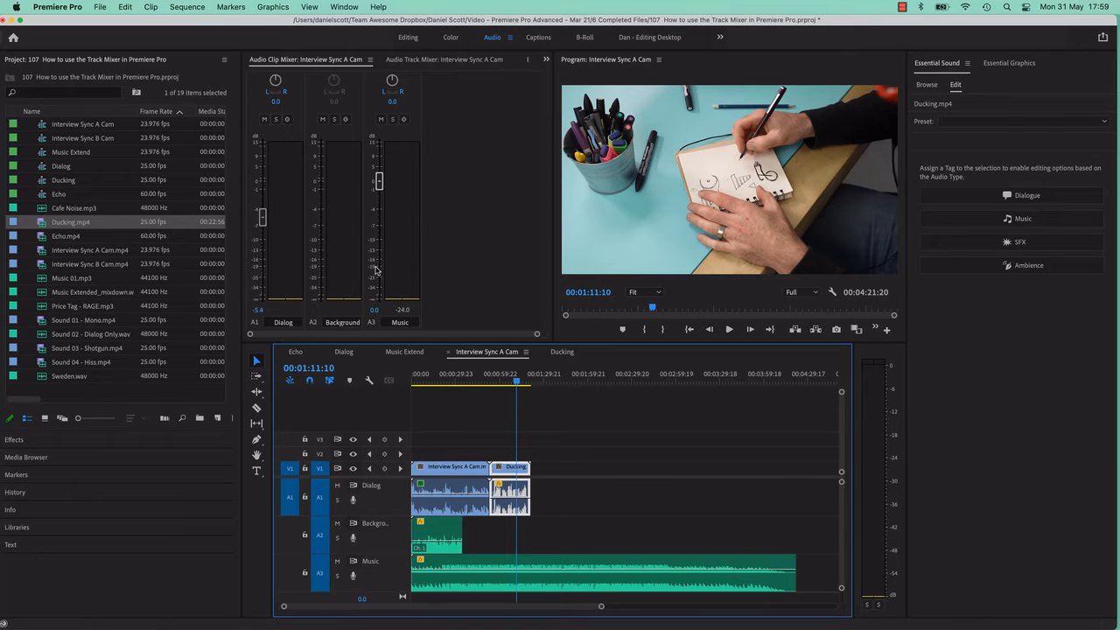
Switch to the Audio Track Mixer and resize the timeline's audio tracks to show Dialog, Background, Music and the Mix track together.
left_click(418, 60)
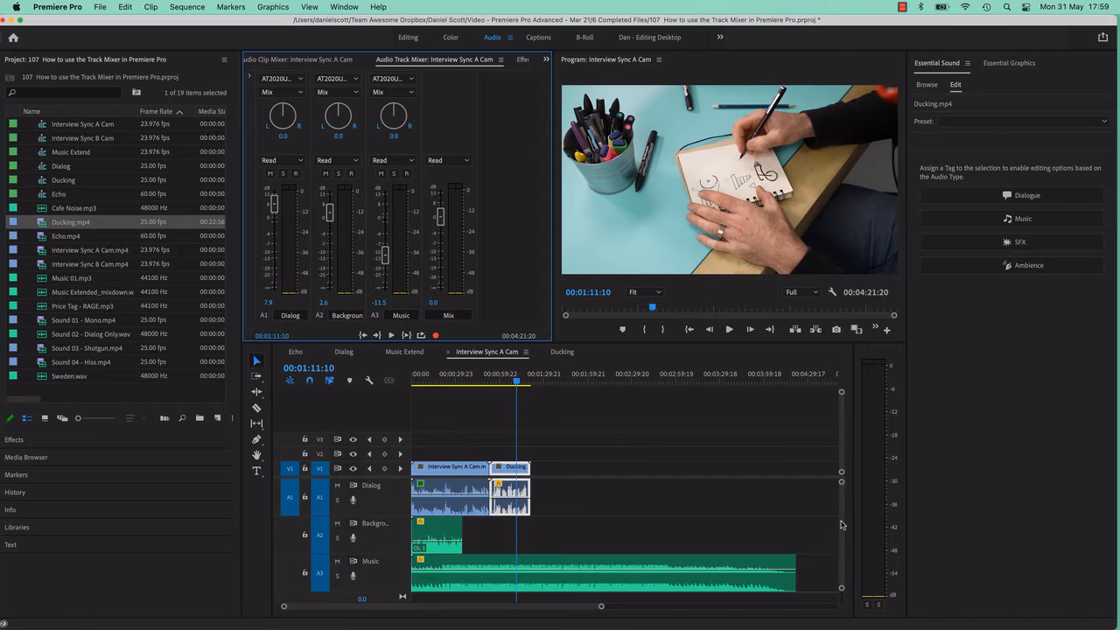
left_click_drag(843, 523, 844, 533)
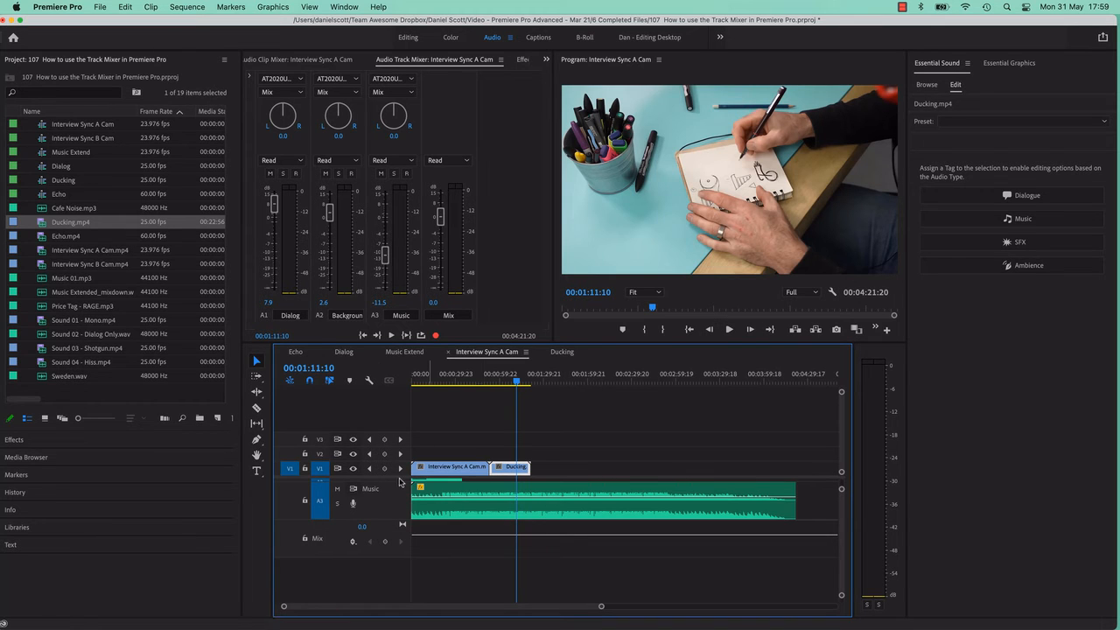
left_click_drag(400, 478, 401, 452)
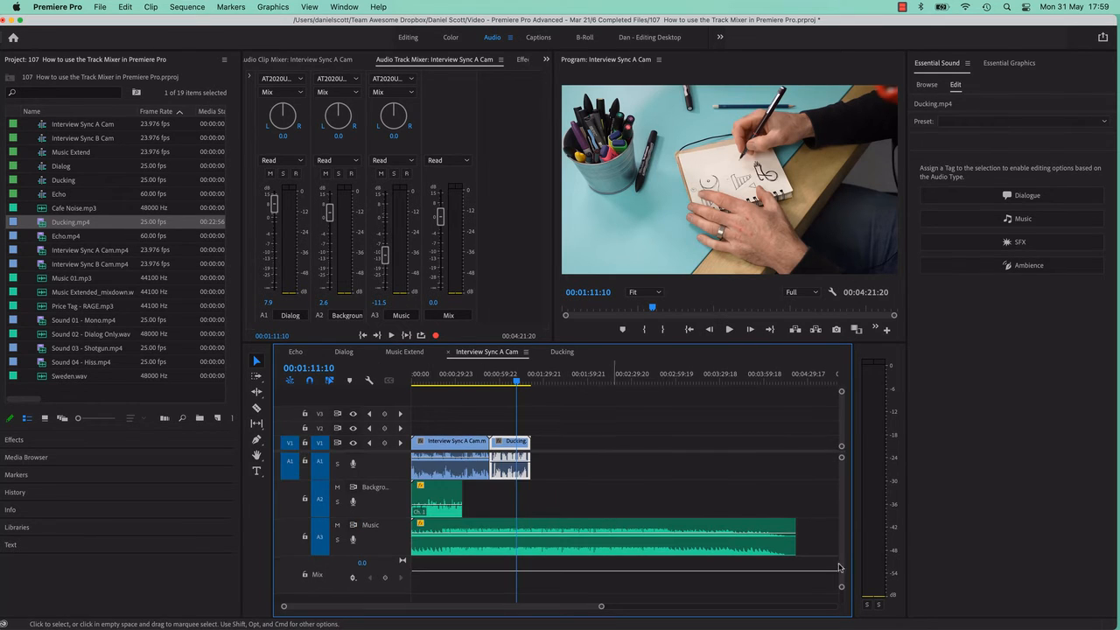
left_click_drag(842, 587, 837, 627)
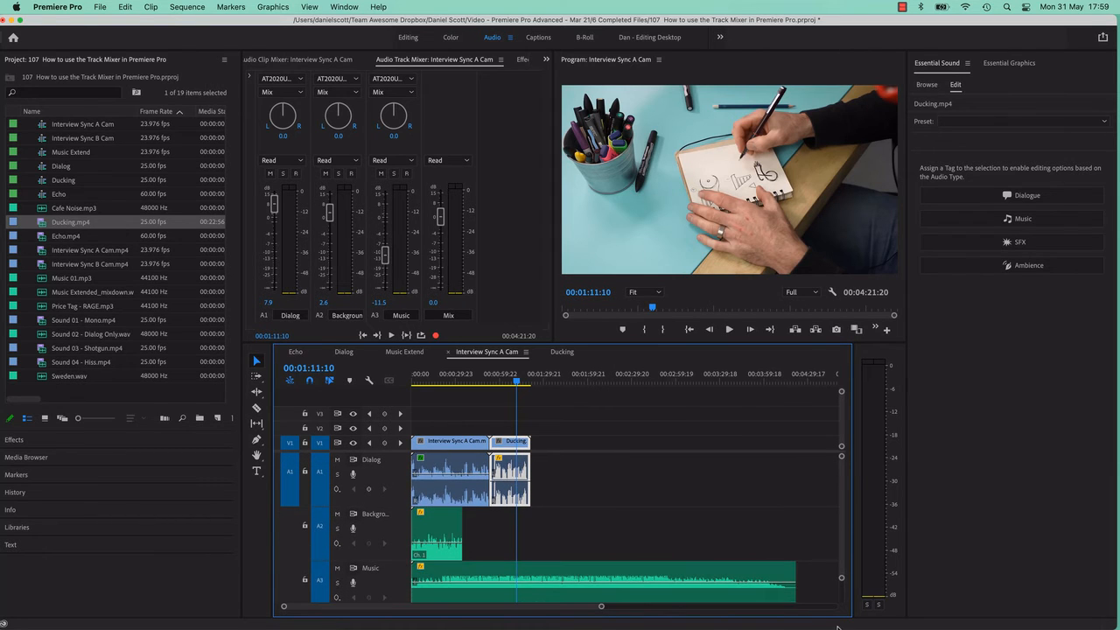
key("alt+minus")
key("alt+minus")
key("alt+minus")
key("alt+minus")
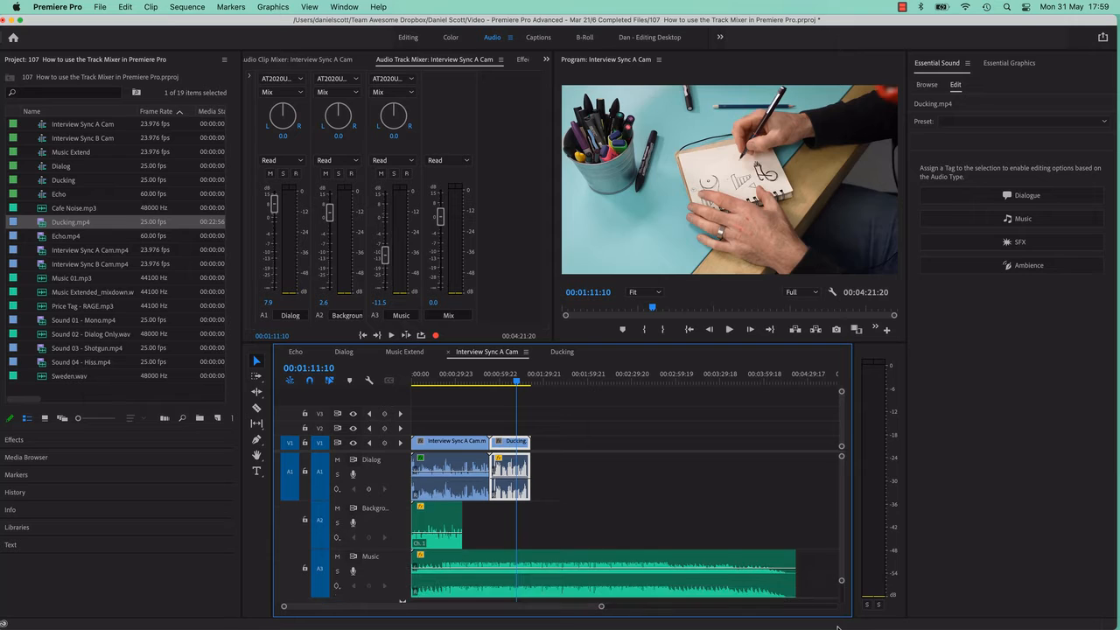
key("alt+equal")
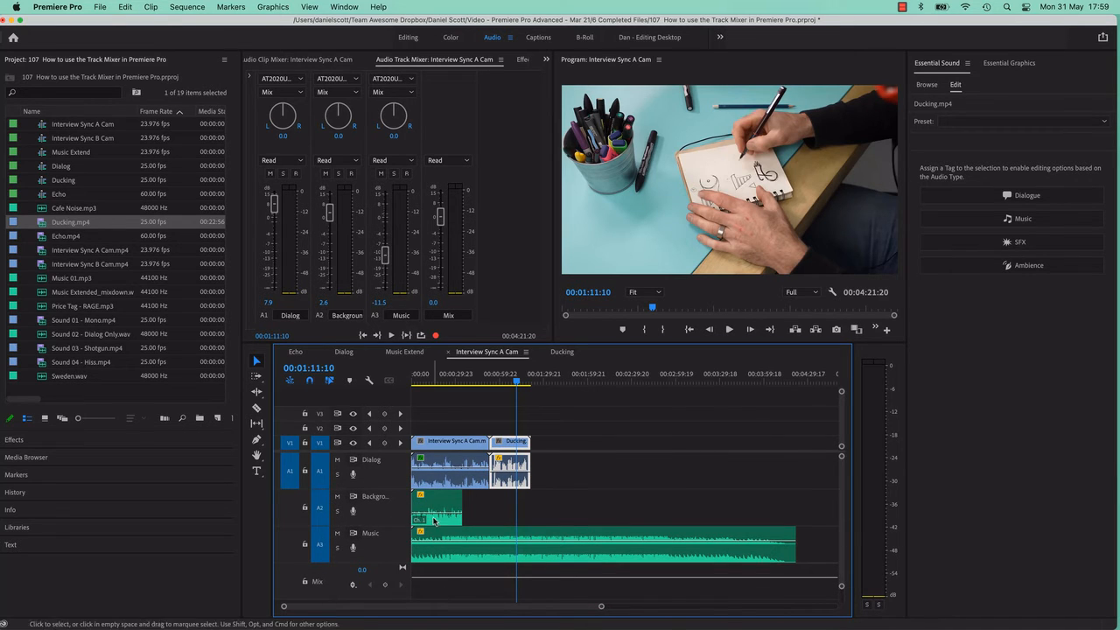
right_click(398, 521)
left_click(630, 465)
Play from the sequence start, lower the Dialog track to about 2.2 dB and the Mix track to about -0.6 dB.
key("Home")
left_click(388, 337)
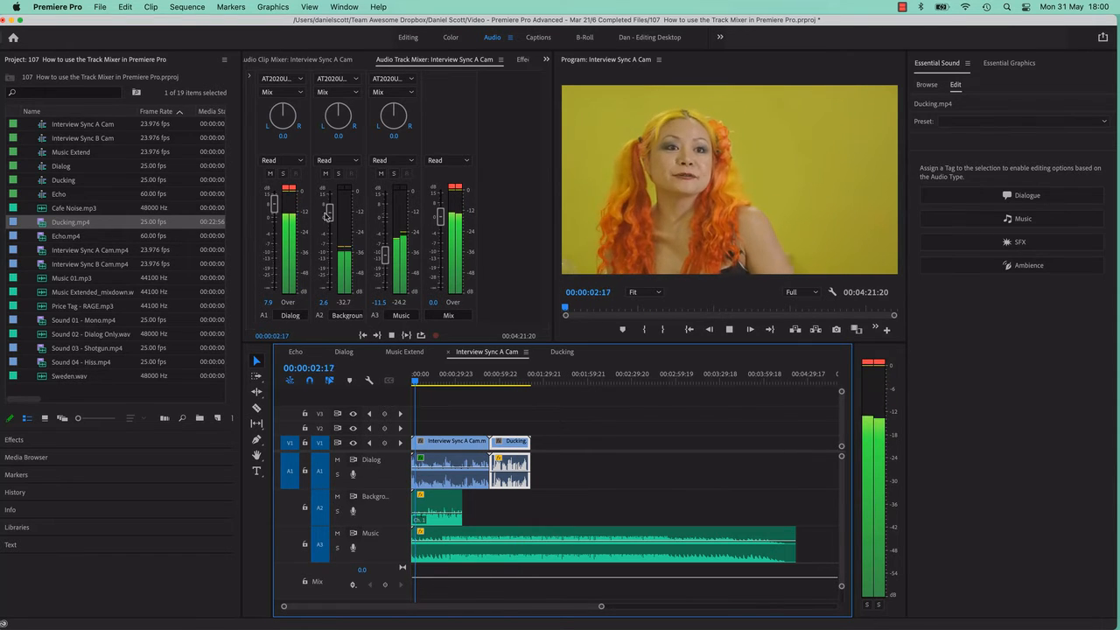
left_click_drag(273, 205, 272, 214)
mouse_move(440, 217)
left_mouse_down()
mouse_move(441, 274)
mouse_move(440, 237)
left_mouse_up()
key("space")
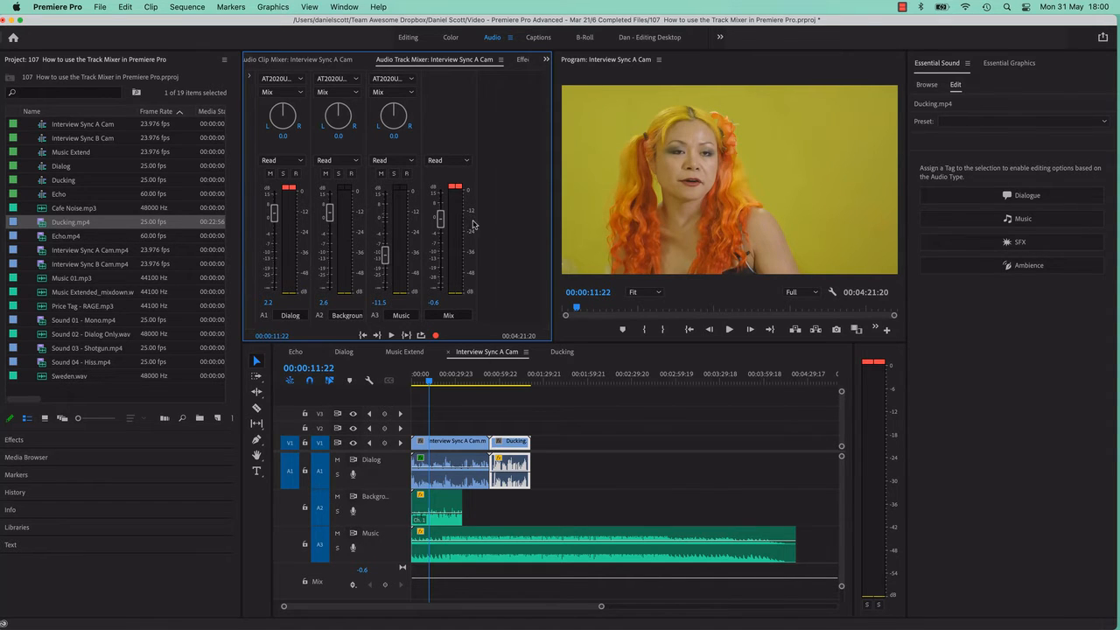
Add a new audio track between the Background and Music tracks in the timeline.
scroll(391, 540, "right", 1)
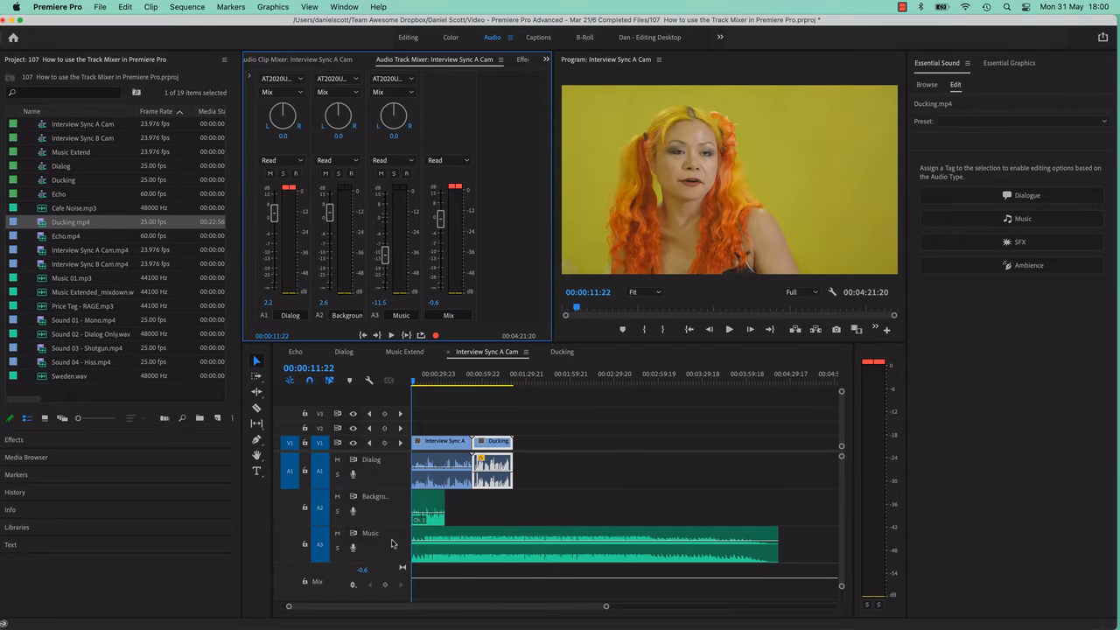
right_click(391, 543)
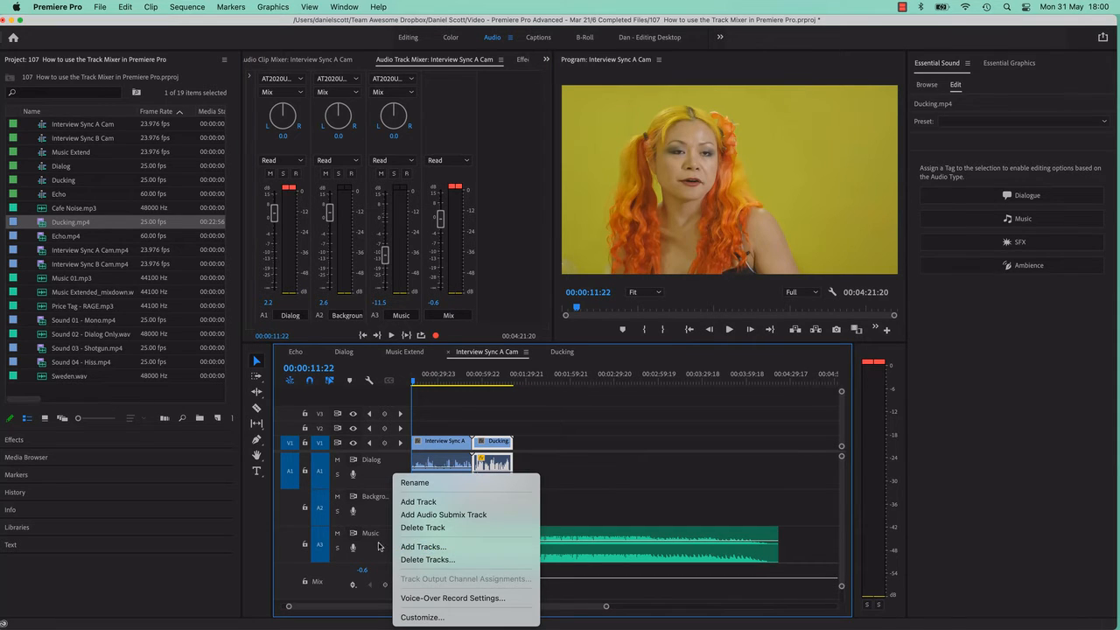
left_click(379, 546)
right_click(397, 513)
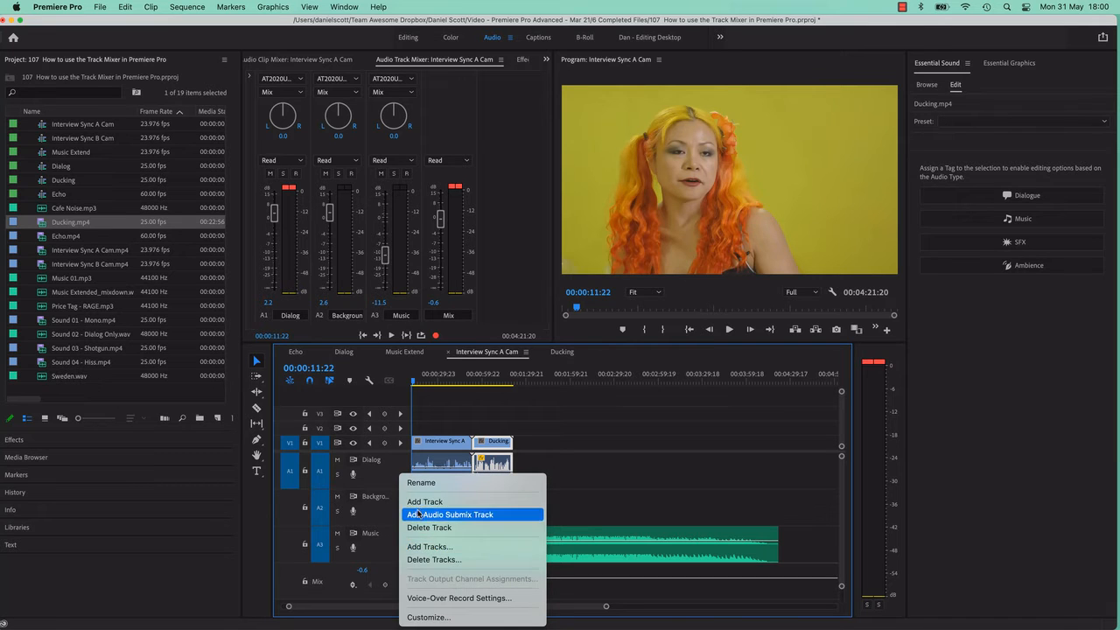
left_click(422, 502)
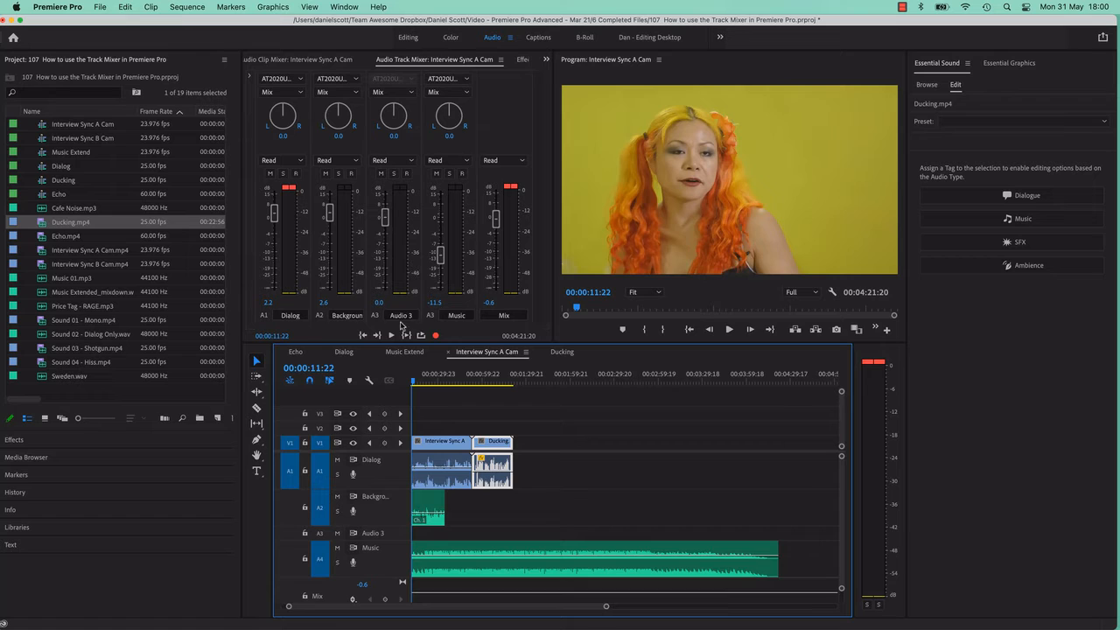
Open the new Audio 3 track's name for editing in the Audio Track Mixer, and delete that track from the timeline.
left_click(400, 315)
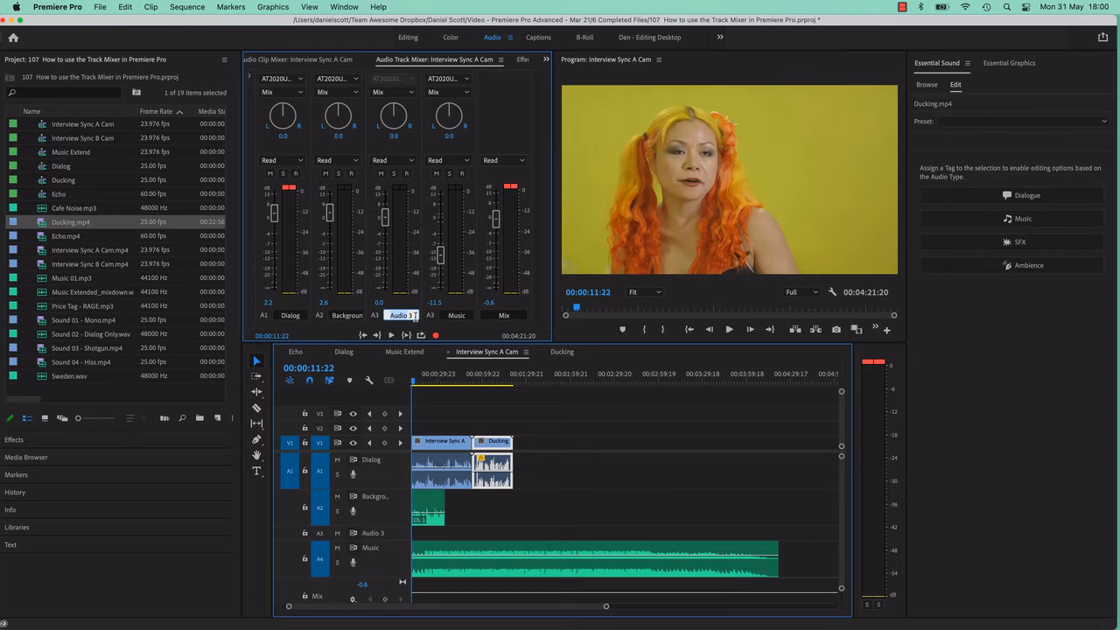
key("BackSpace")
type("3")
key("Return")
right_click(403, 533)
left_click(420, 532)
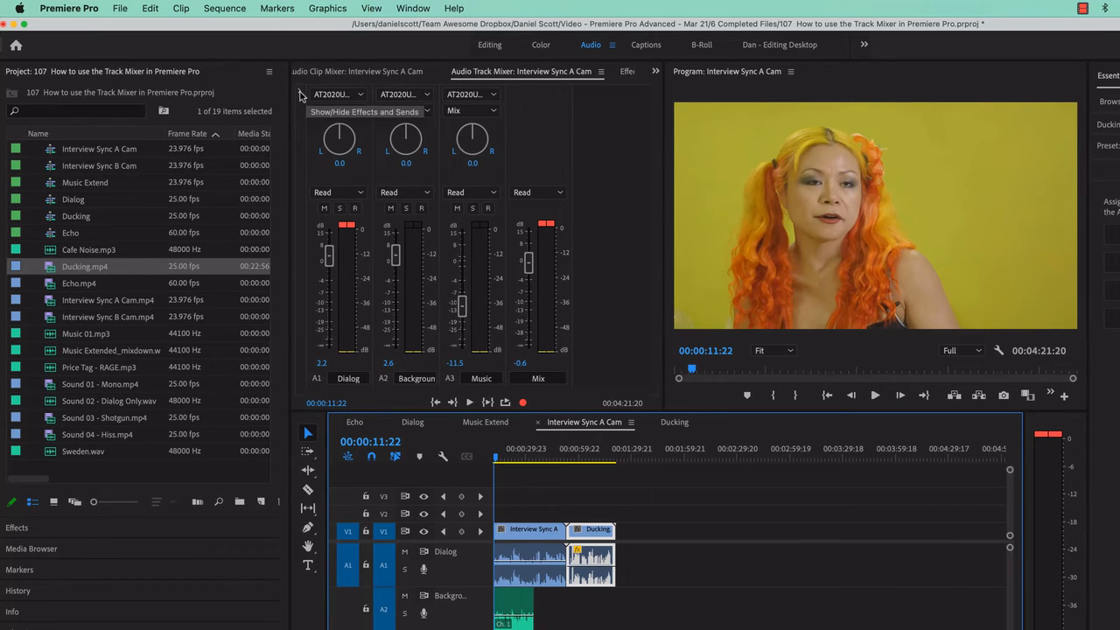
Show the mixer's effects and sends, apply Dynamics Processing in the Dialog track's first effect slot, and open and close its editor.
left_click(301, 94)
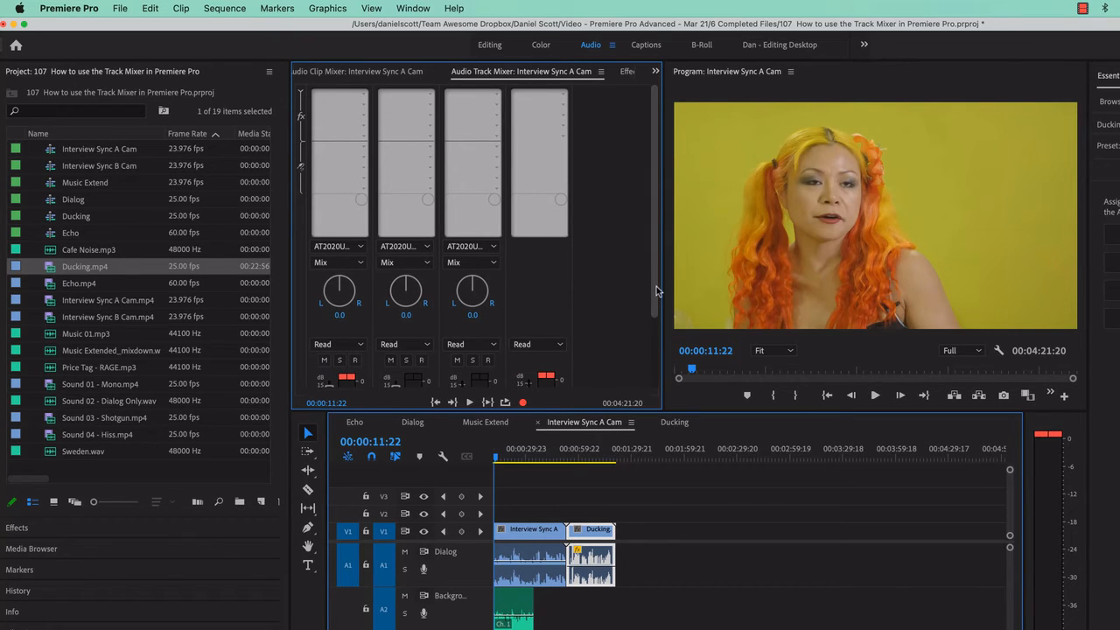
left_click_drag(657, 288, 663, 262)
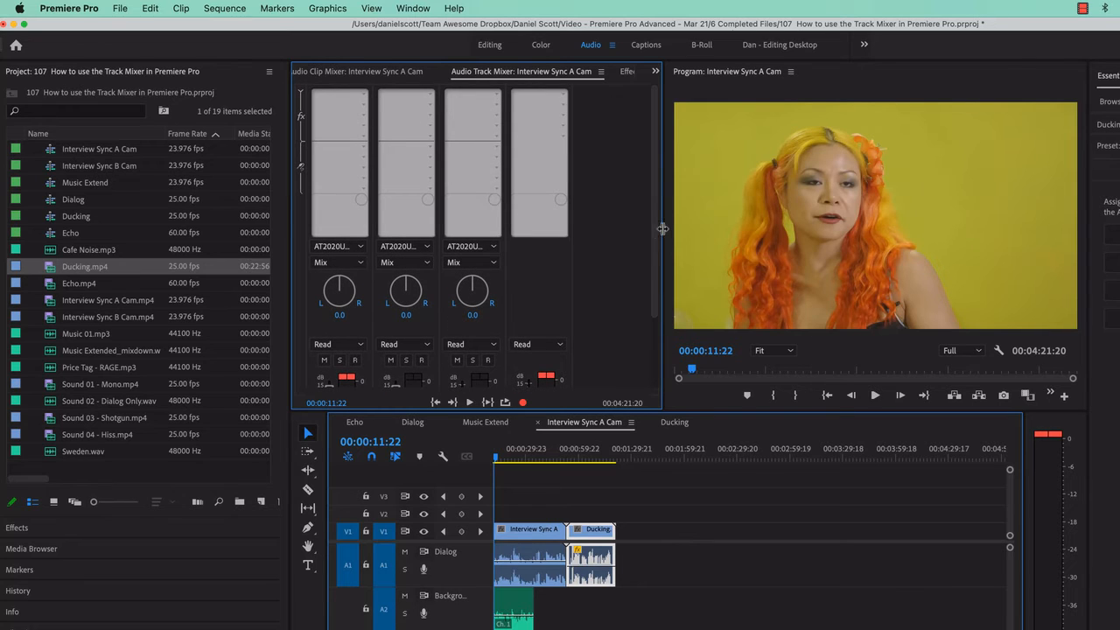
left_click(364, 95)
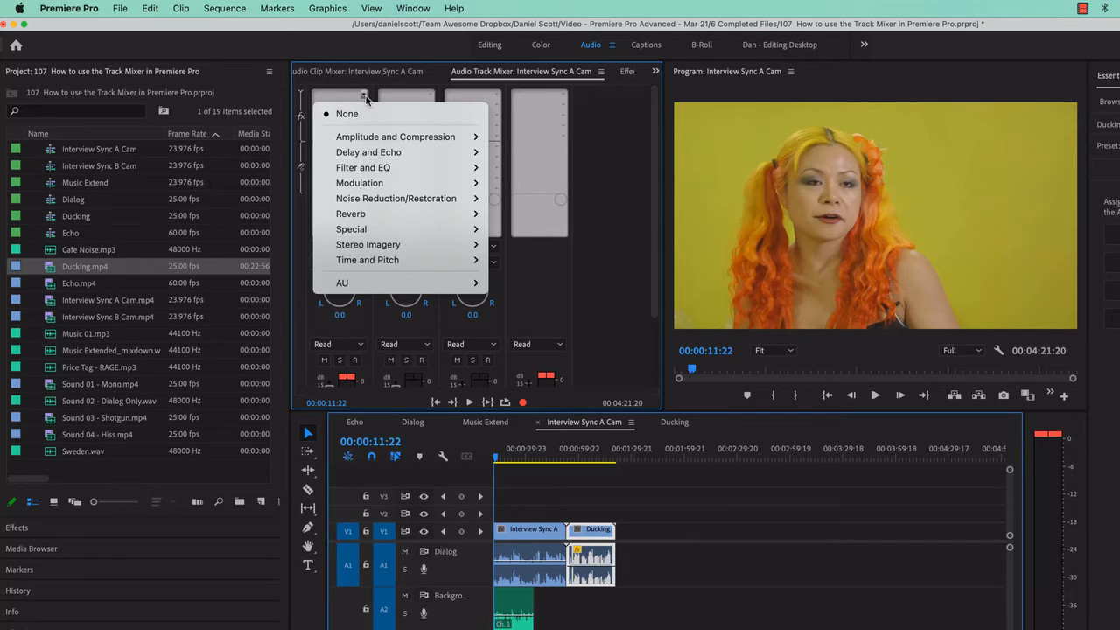
mouse_move(374, 160)
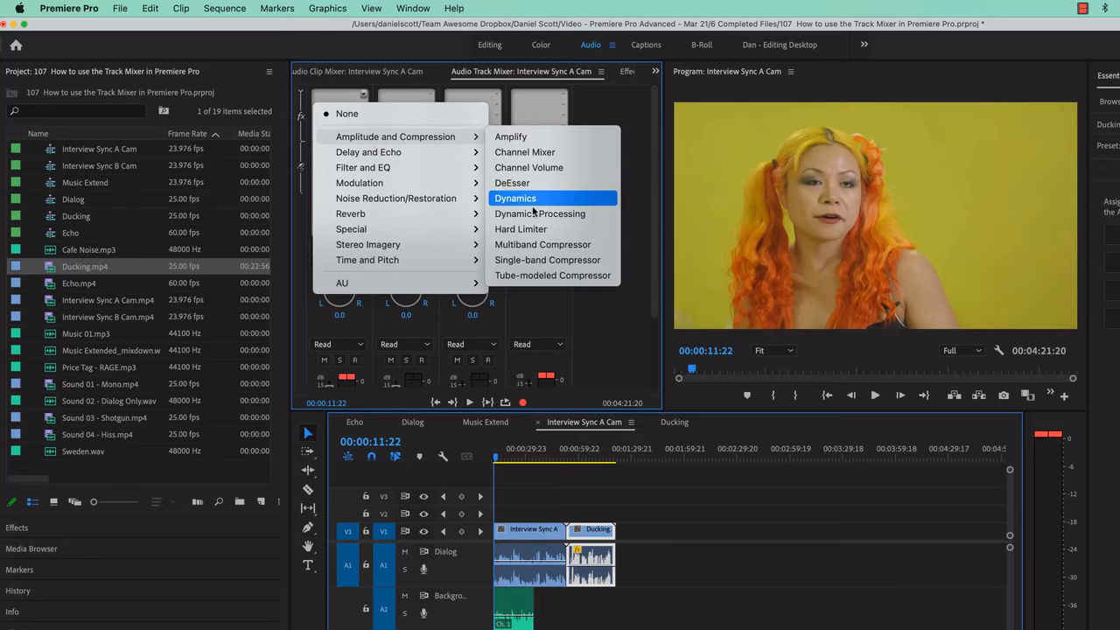
left_click(532, 215)
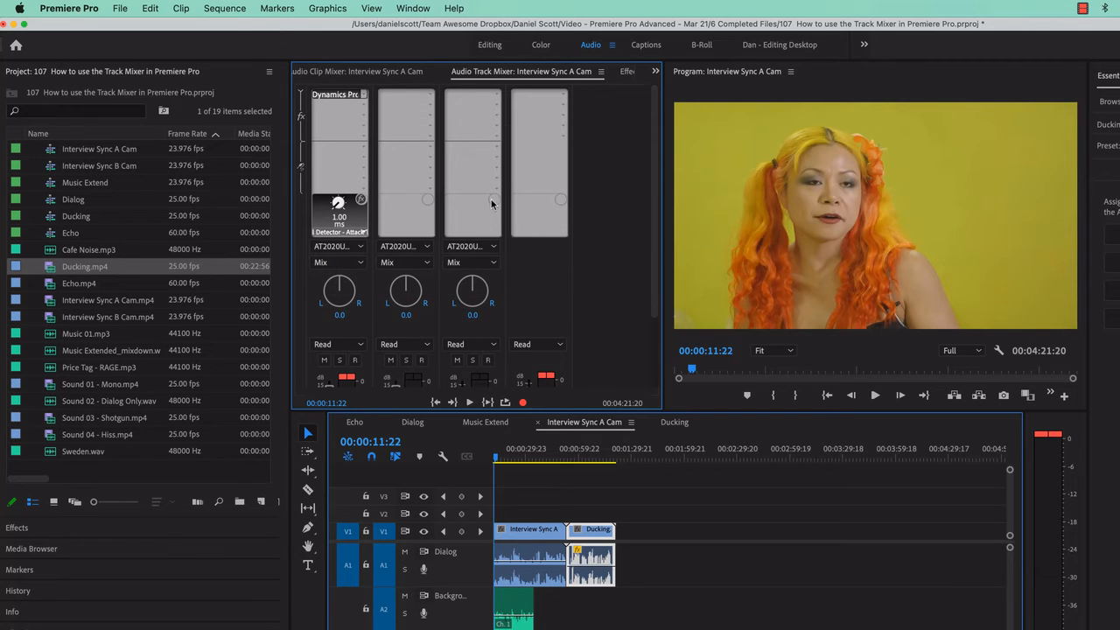
double_click(340, 95)
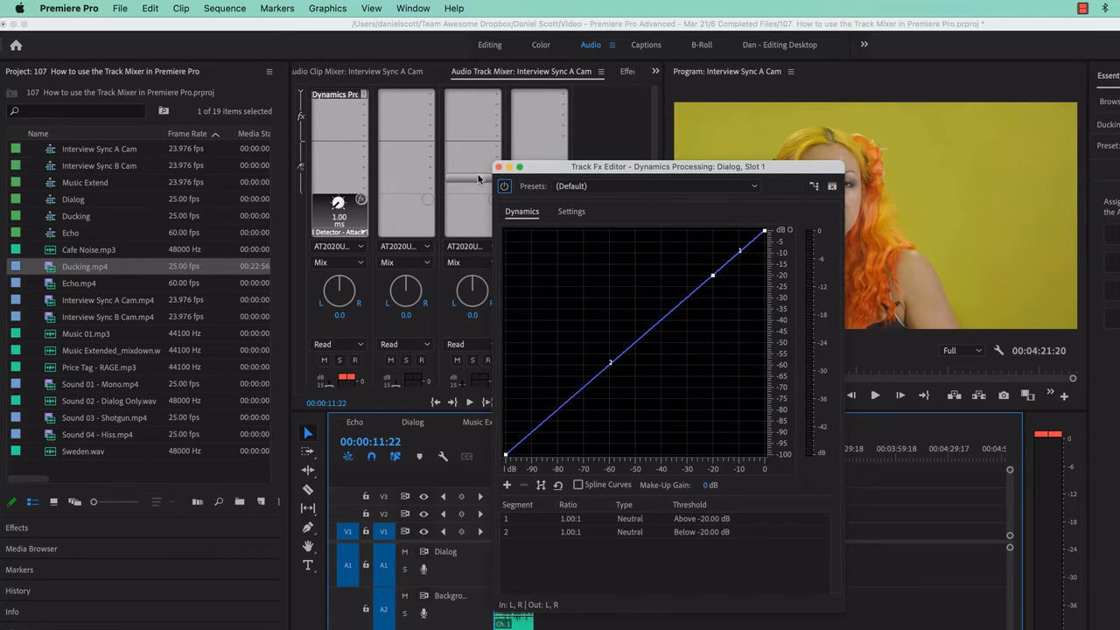
left_click(499, 167)
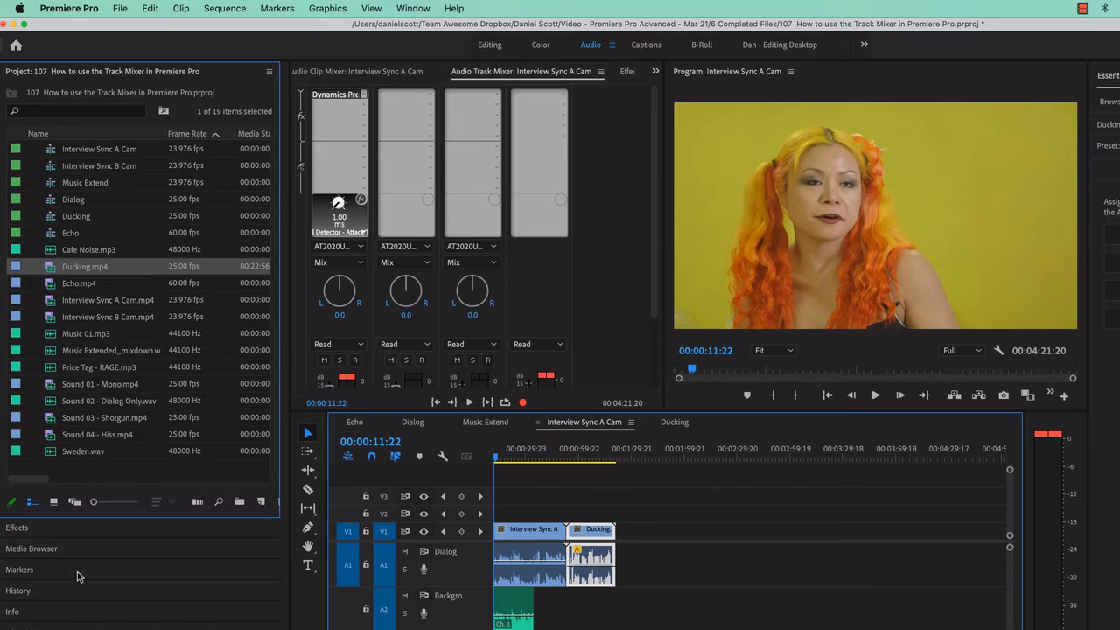
View the Audio Effects categories in the Effects list and check the mixer's effects and sends area for comparison.
left_click(46, 528)
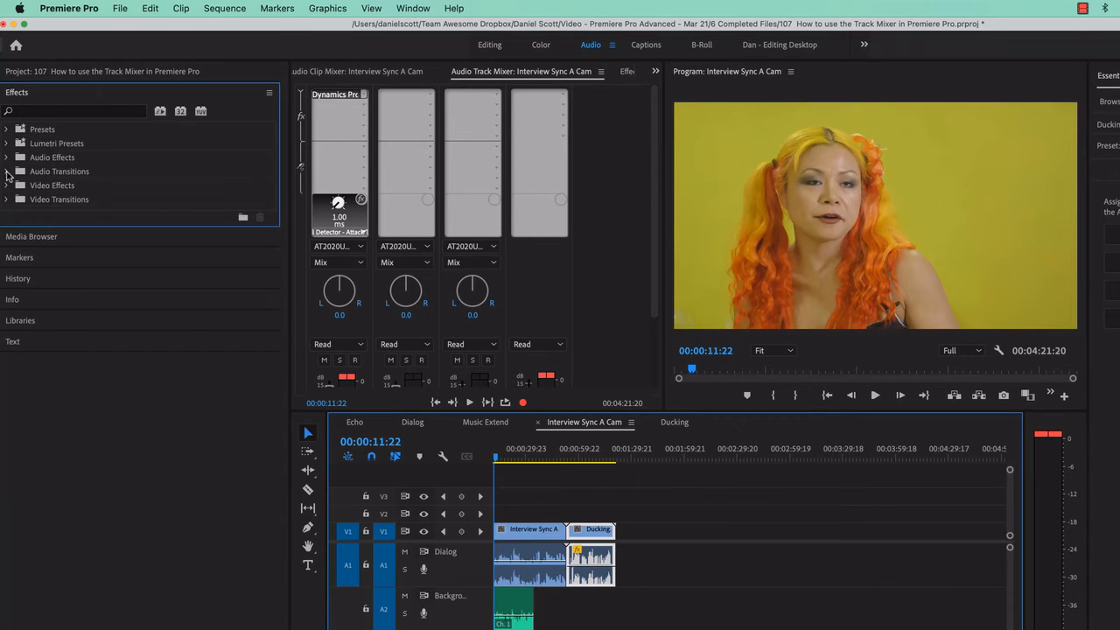
left_click(7, 158)
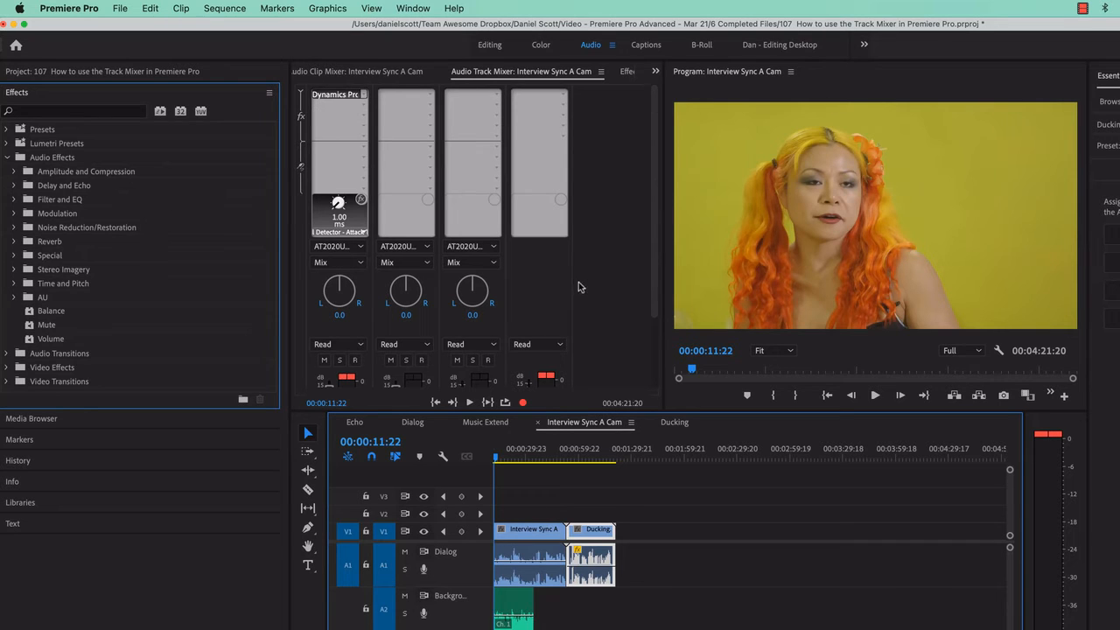
left_click(302, 94)
left_click(302, 96)
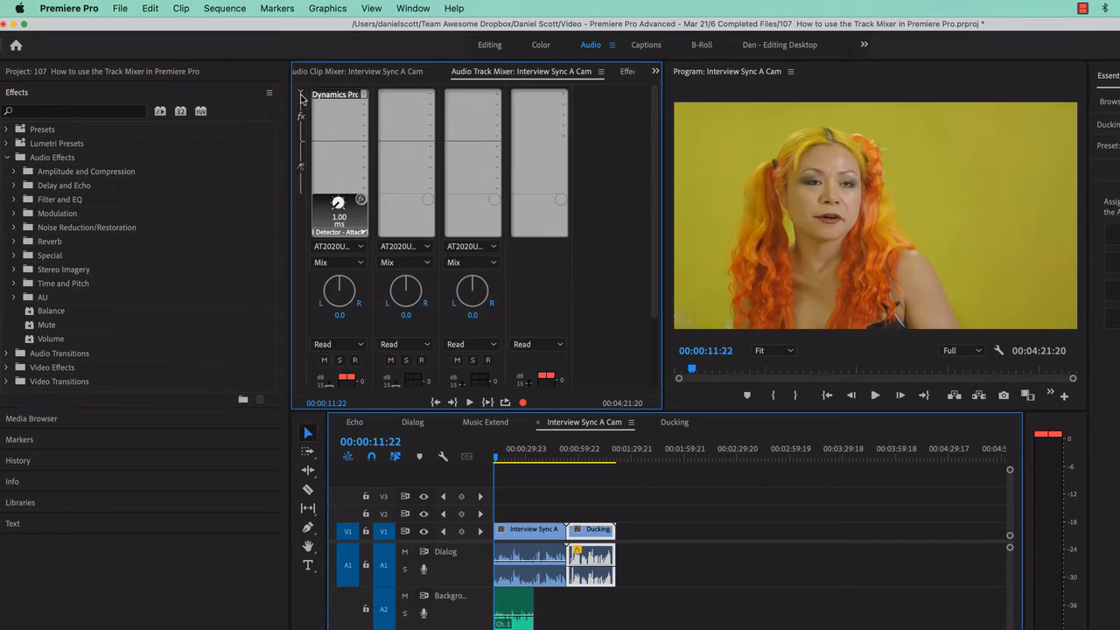
left_click(302, 96)
left_click(302, 97)
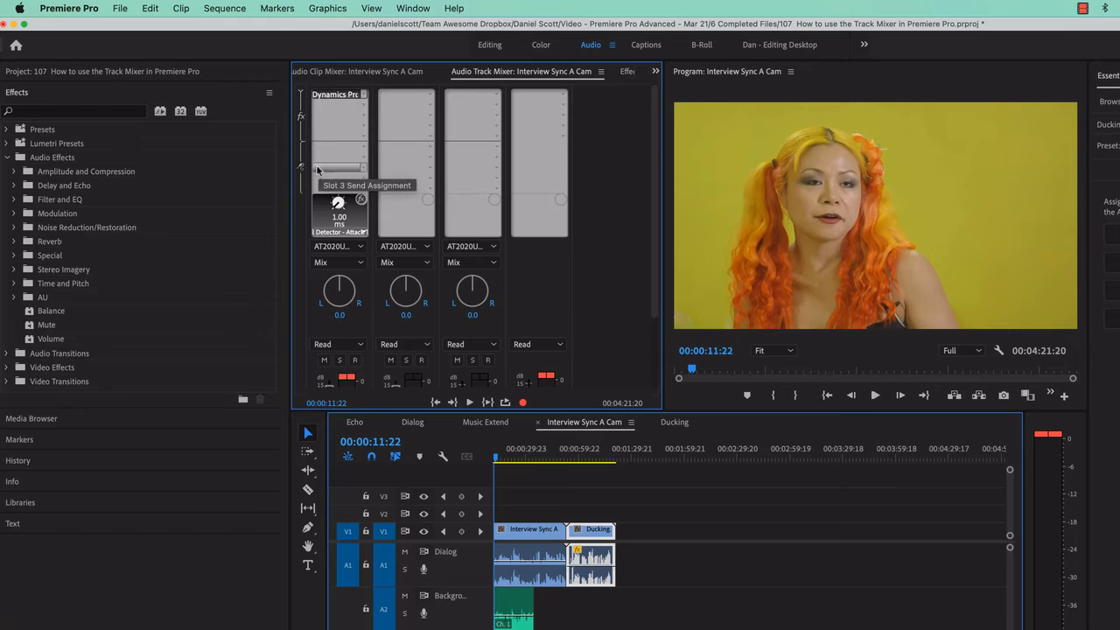
Replace Dynamics Processing in the Dialog track's first effect slot with Pitch Shifter, and open its editor.
left_click(365, 95)
left_click(345, 113)
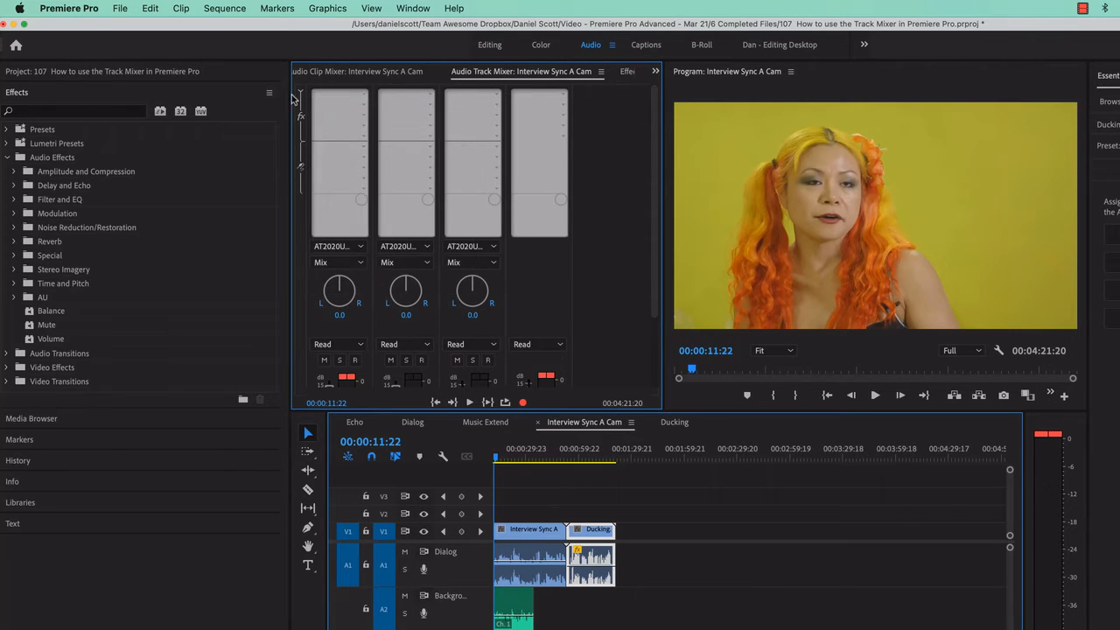
left_click(362, 96)
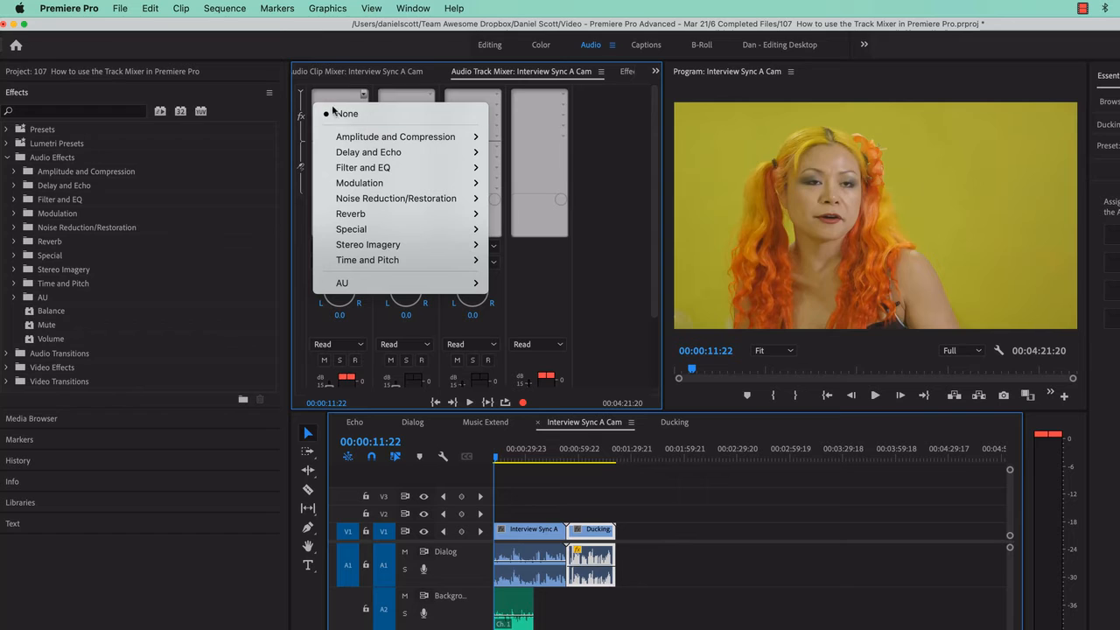
mouse_move(393, 260)
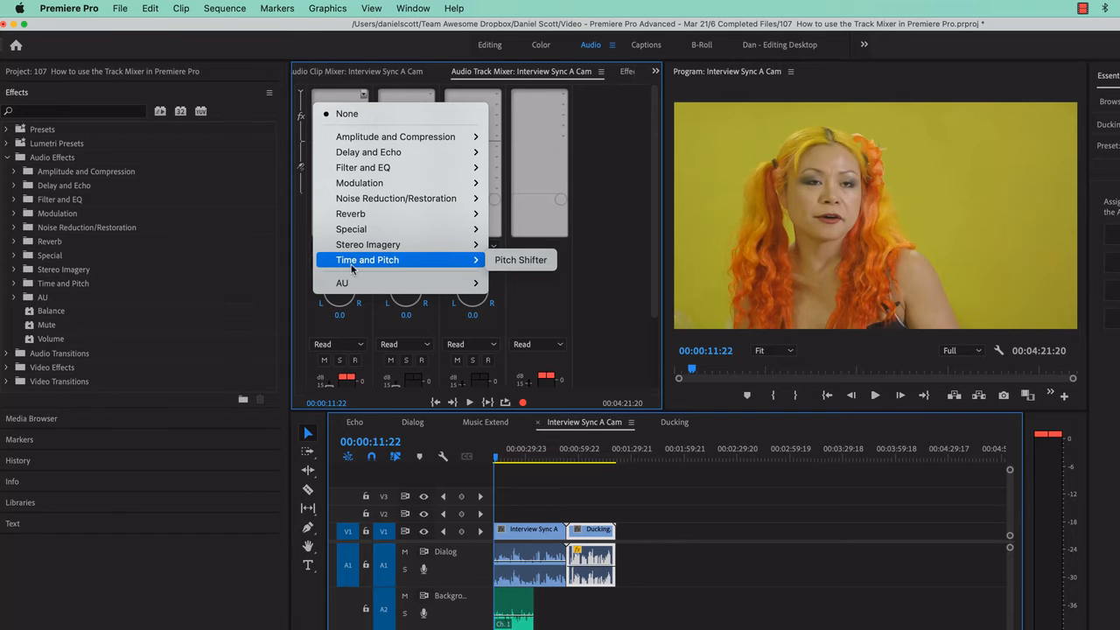
left_click(520, 260)
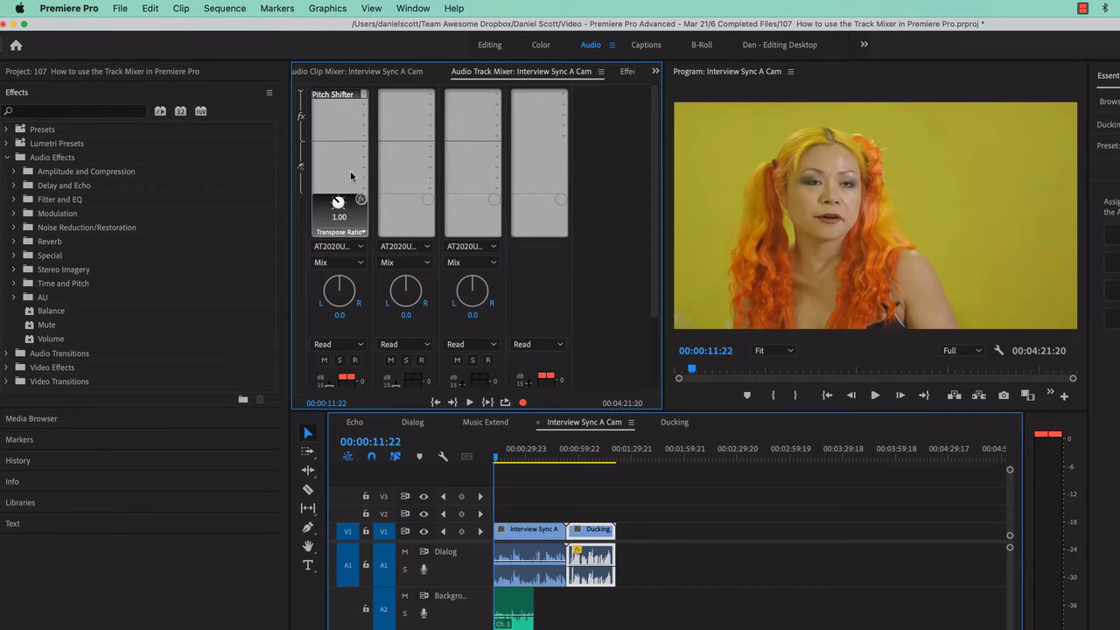
double_click(342, 96)
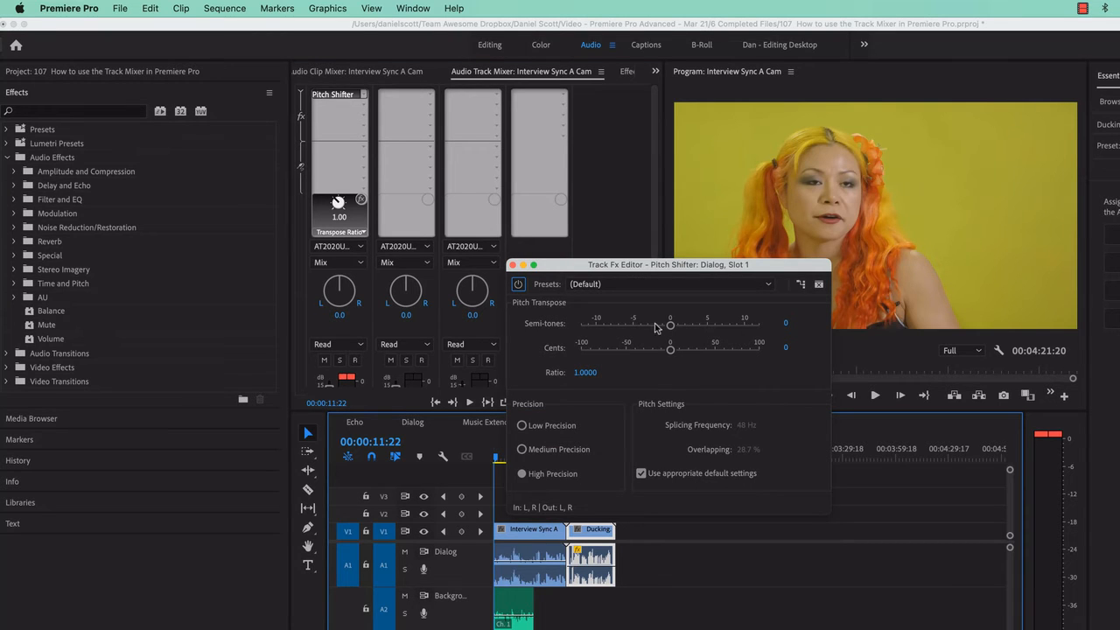
Try the Angry Gerbil preset in the Dialog track's Pitch Shifter and play the sequence to hear it.
left_click(658, 285)
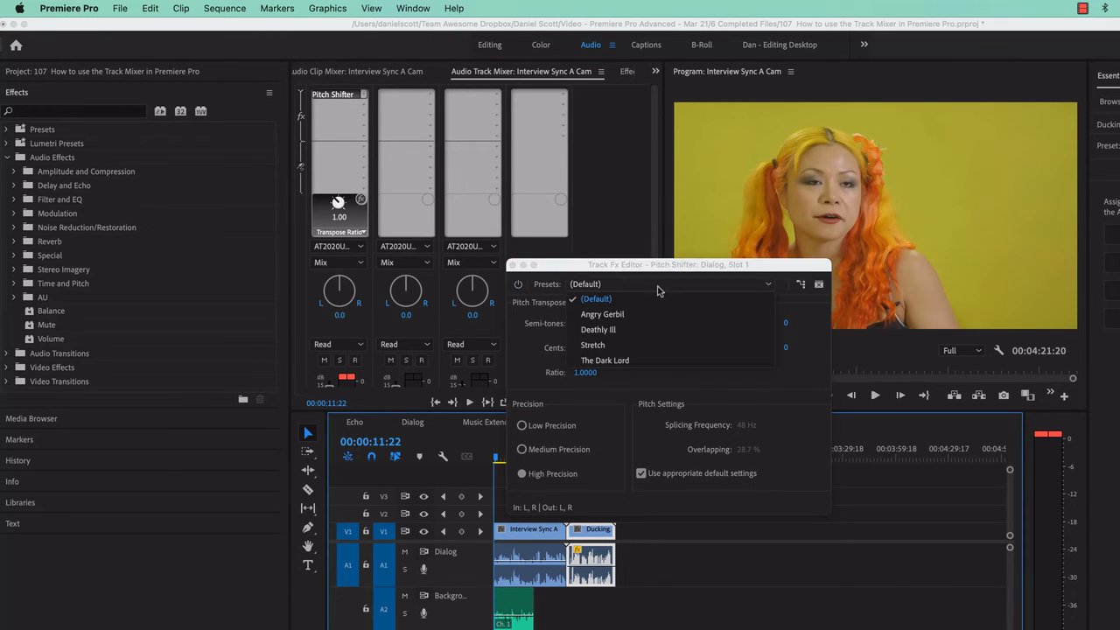
left_click(613, 315)
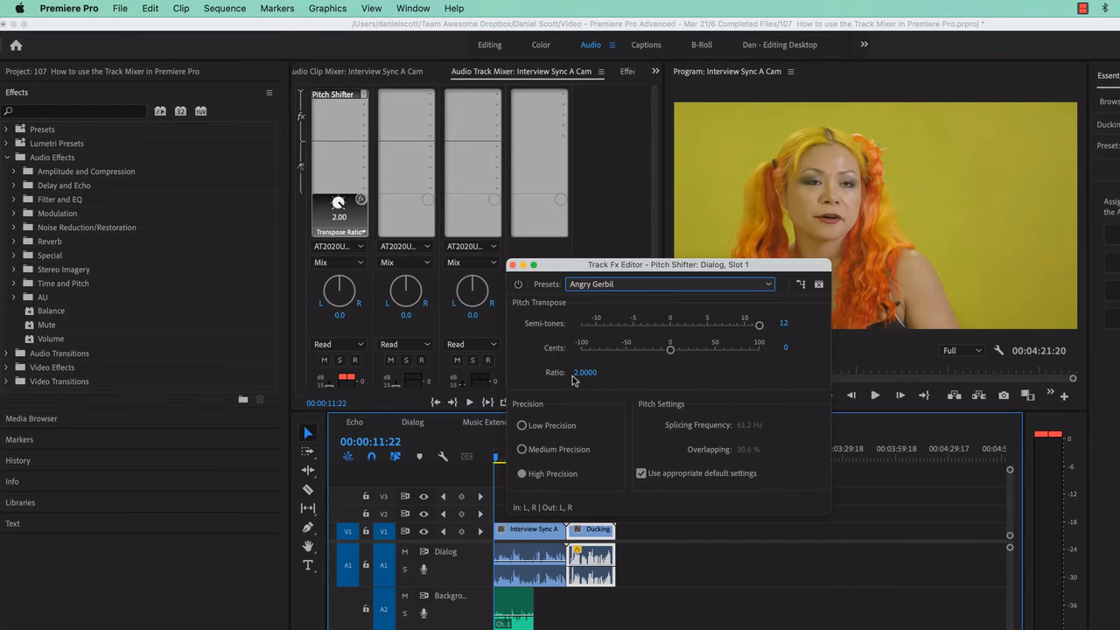
key("space")
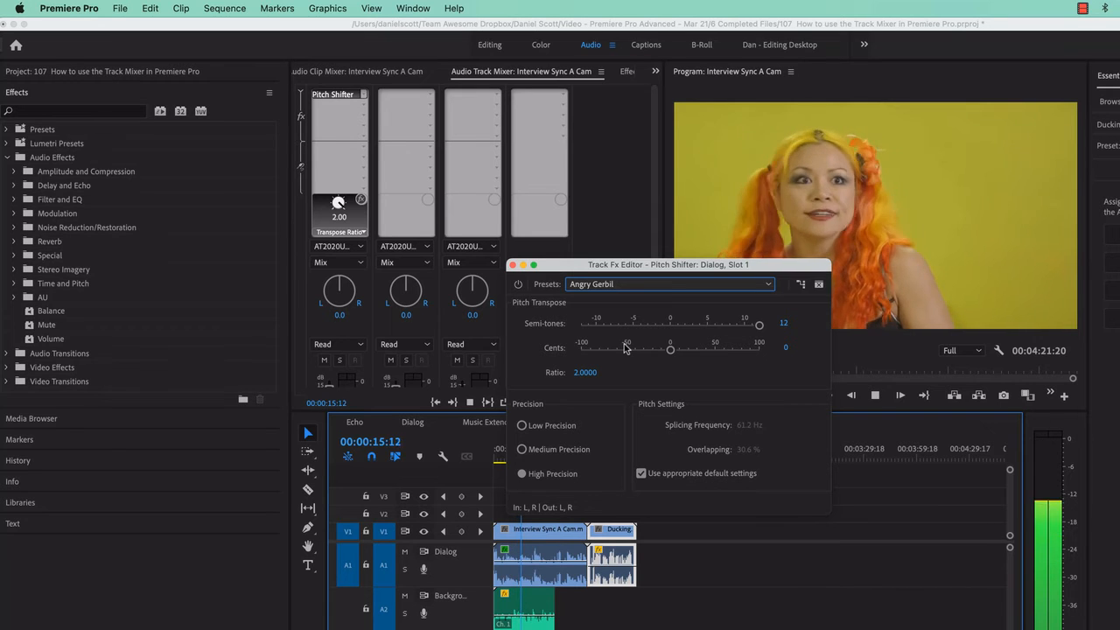
Set the Dialog track's Pitch Shifter preset to The Dark Lord and play the sequence briefly to hear it.
left_click(671, 285)
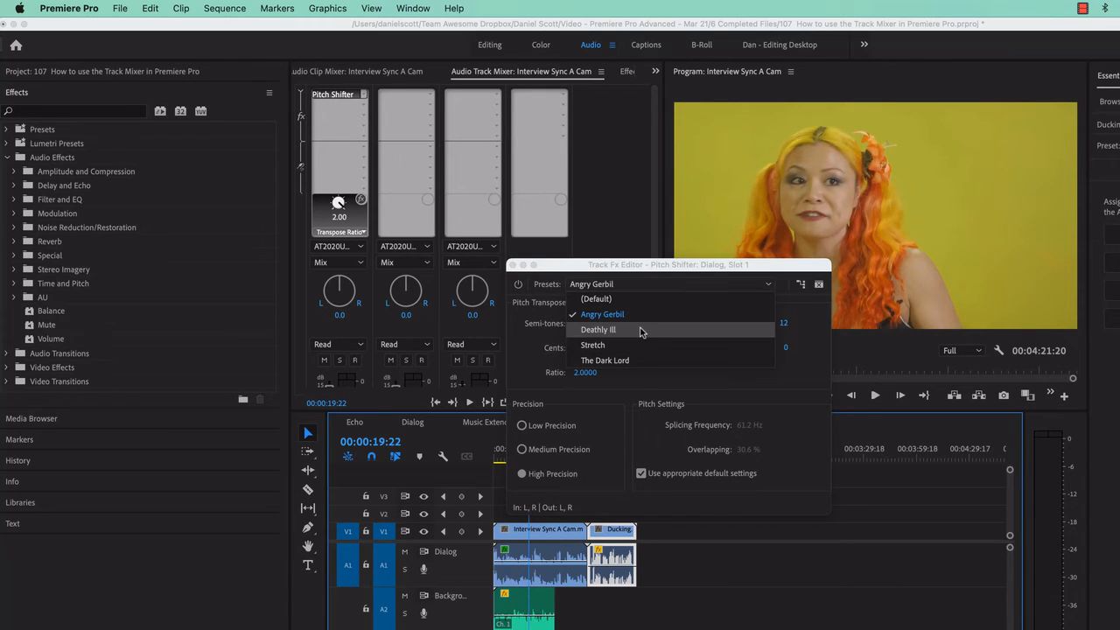
left_click(638, 362)
key("space")
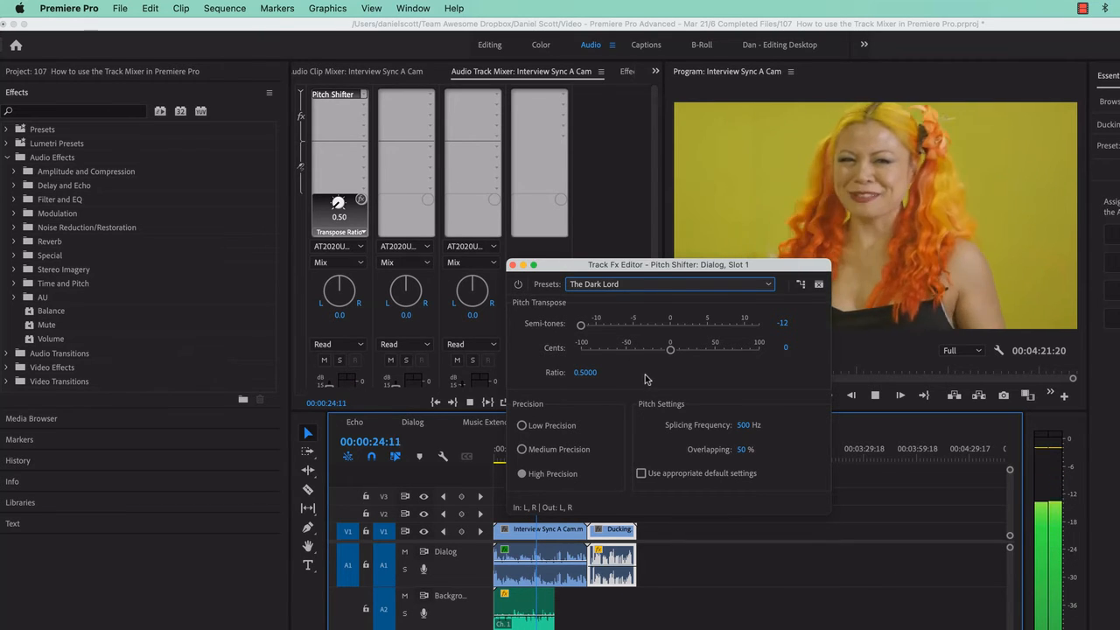
key("space")
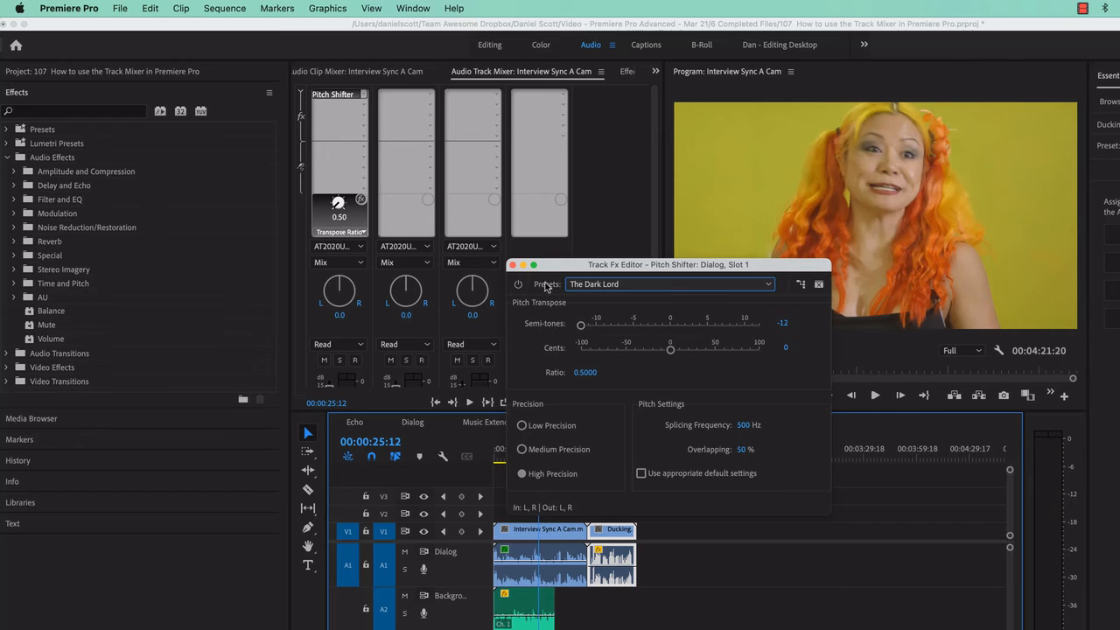
Add Analog Delay in the Dialog track's second effect slot, and close the Pitch Shifter editor.
left_click(365, 109)
mouse_move(404, 249)
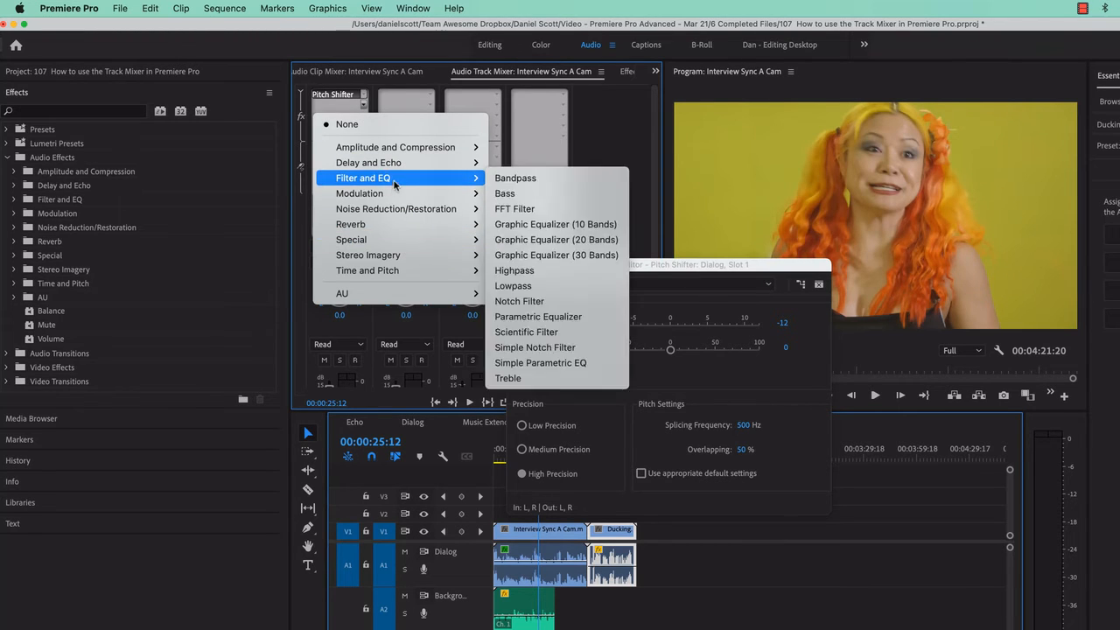
left_click(602, 272)
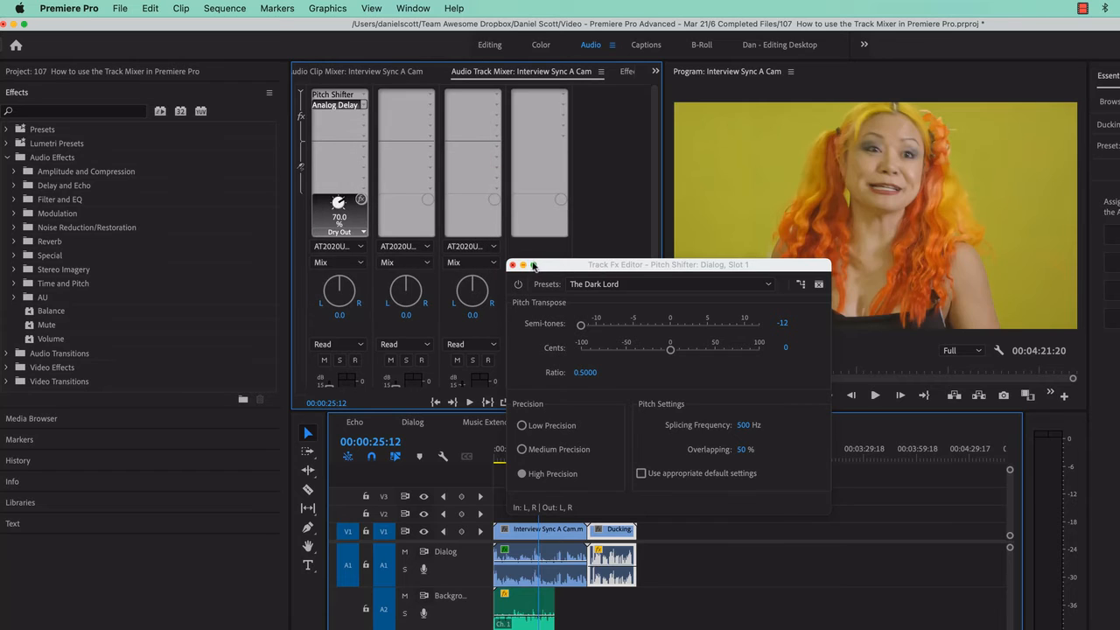
left_click(513, 264)
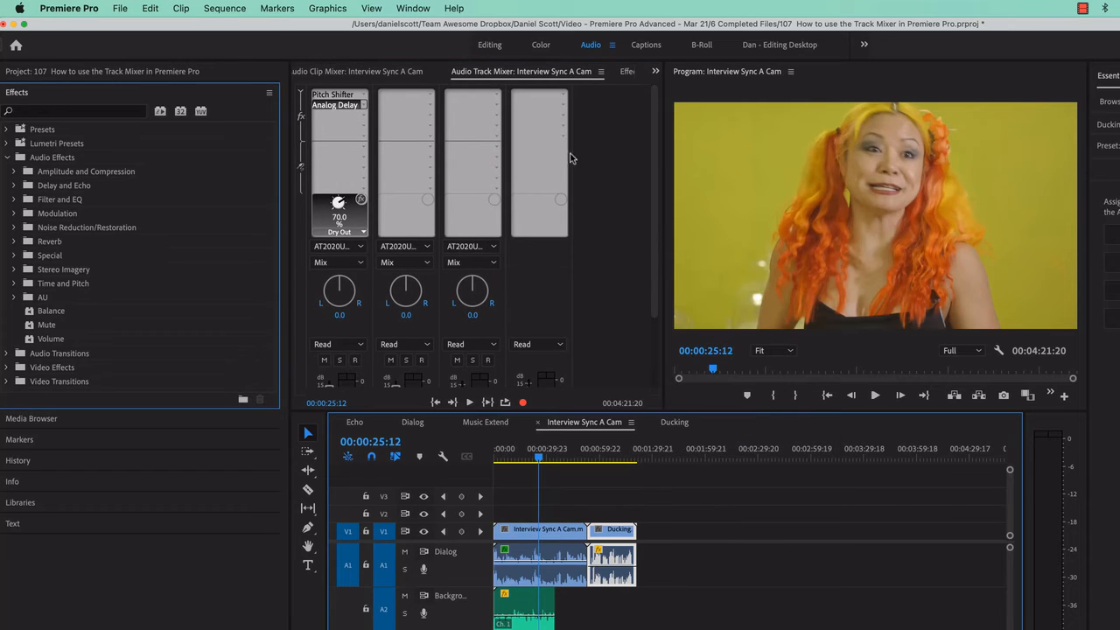
Examine the Interview Sync A Cam clip's own effects in Effect Controls, and return to the Audio Track Mixer.
left_click(626, 72)
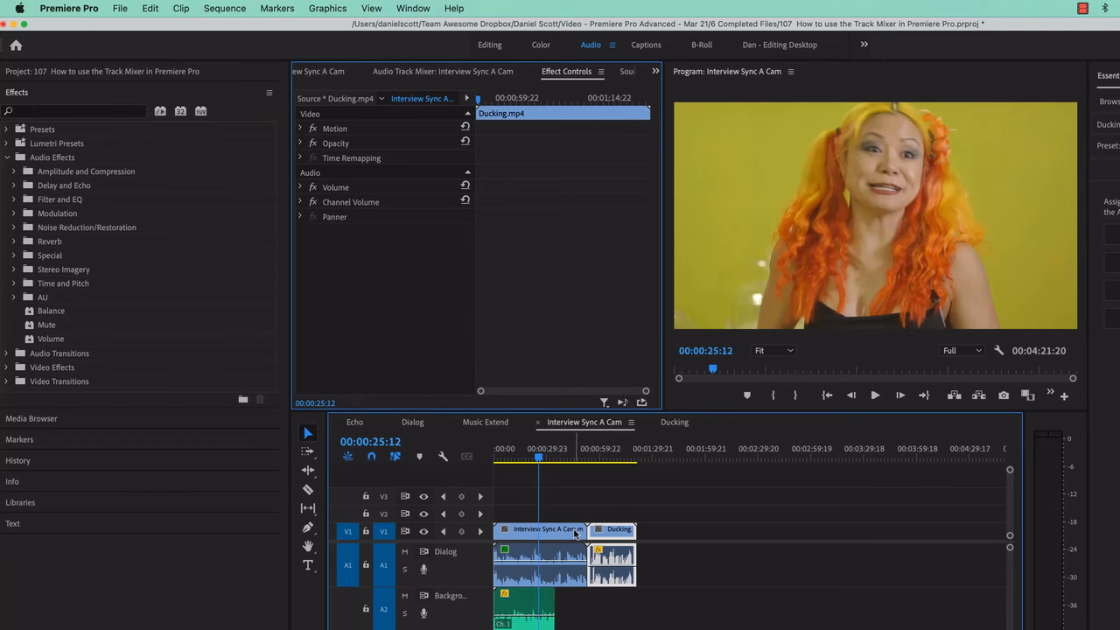
left_click(575, 530)
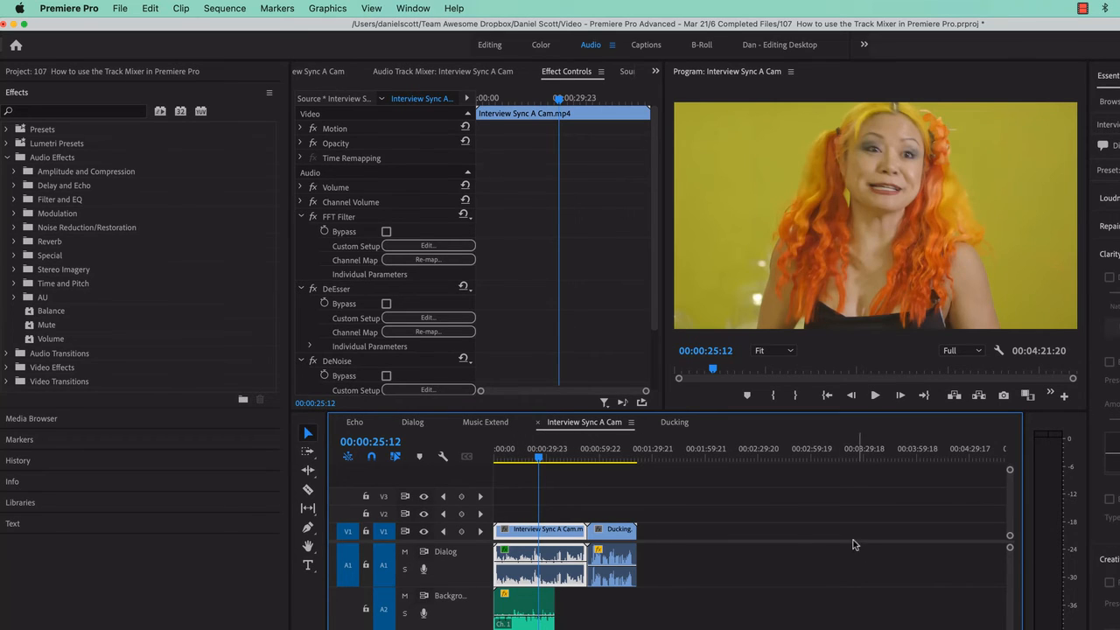
left_click(403, 72)
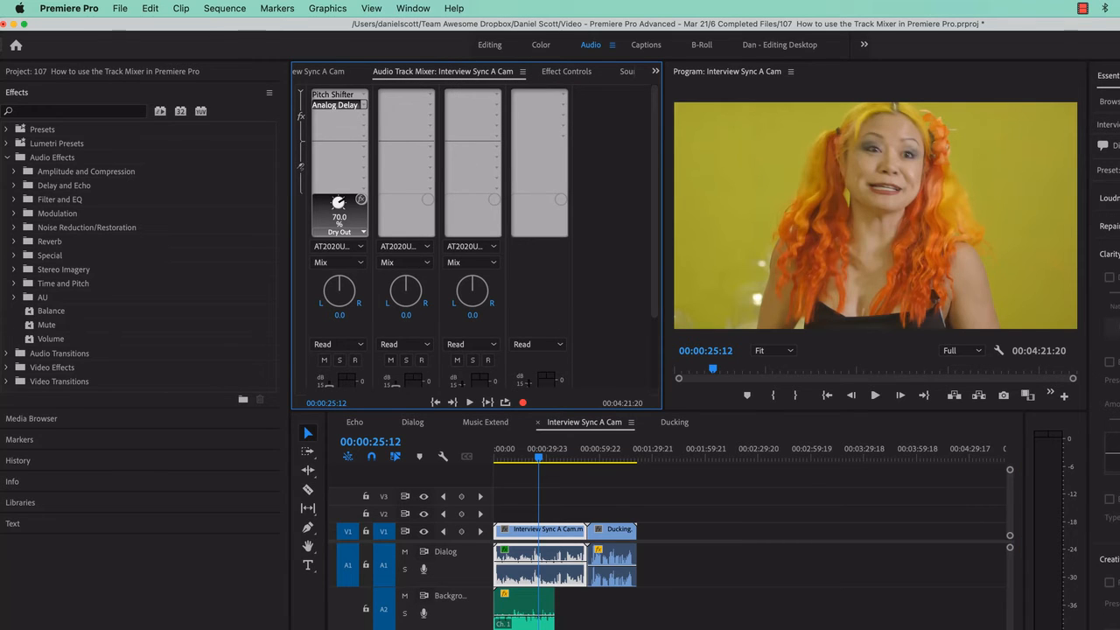
Hide the mixer's effects and sends, mute the Background track, and play the sequence briefly.
left_click(301, 92)
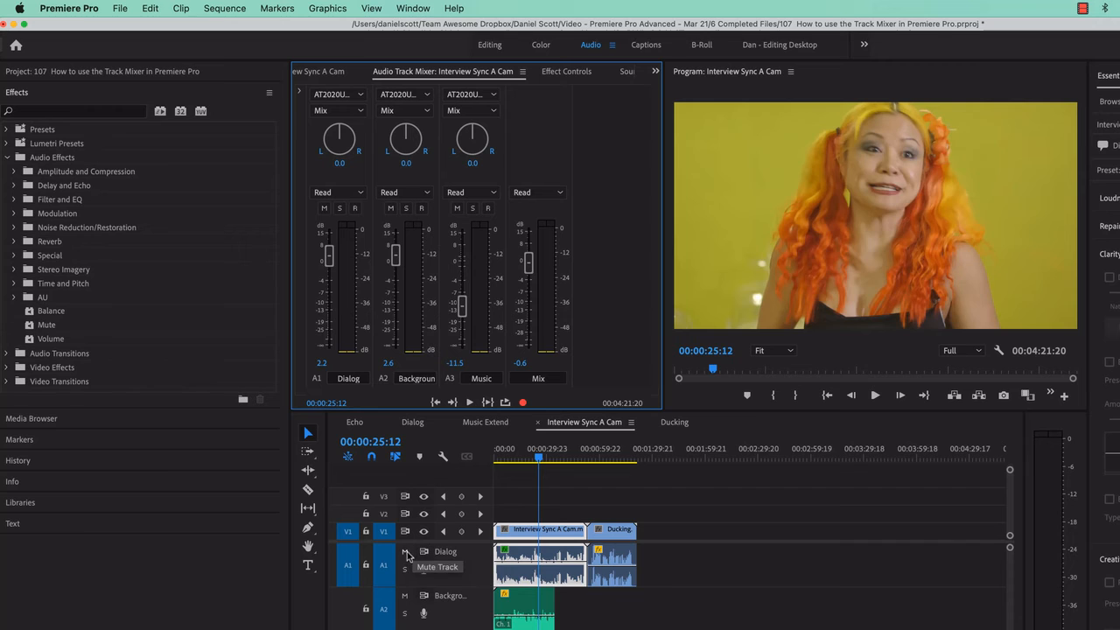
left_click(390, 209)
key("space")
Unmute the Background track and lower its level to 1.3 dB while playing it soloed.
key("space")
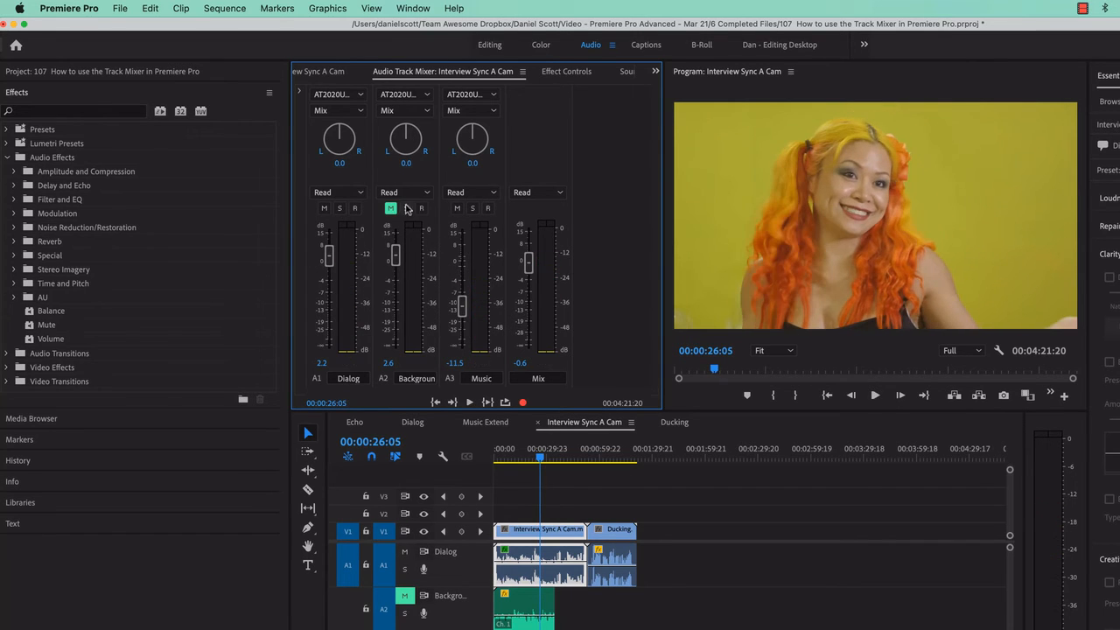
left_click(406, 209)
left_click(390, 209)
key("space")
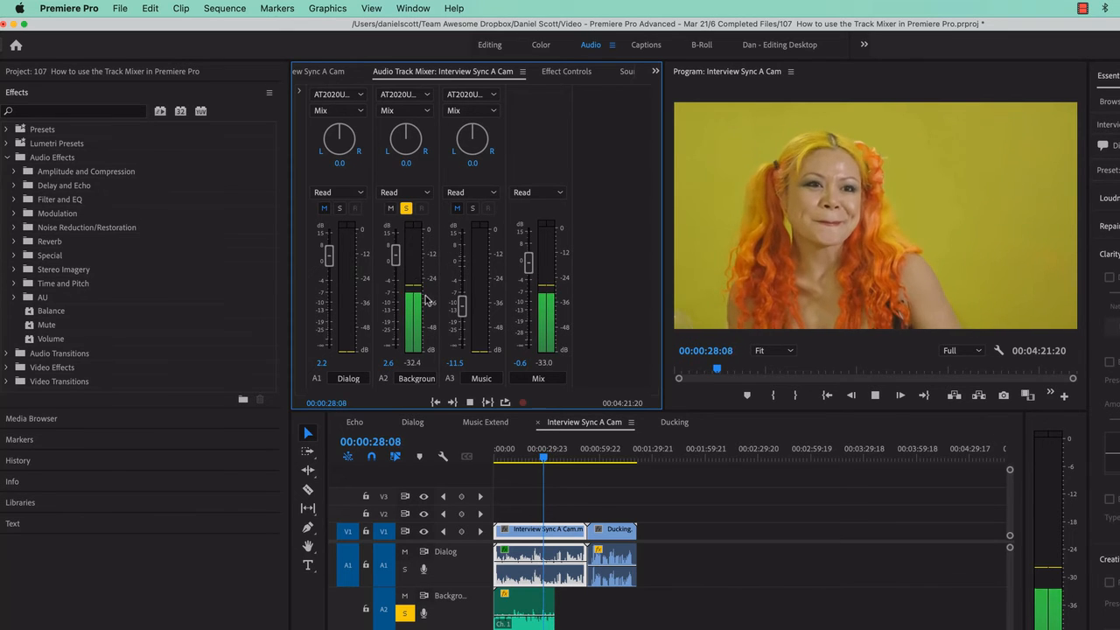
left_click_drag(396, 257, 396, 258)
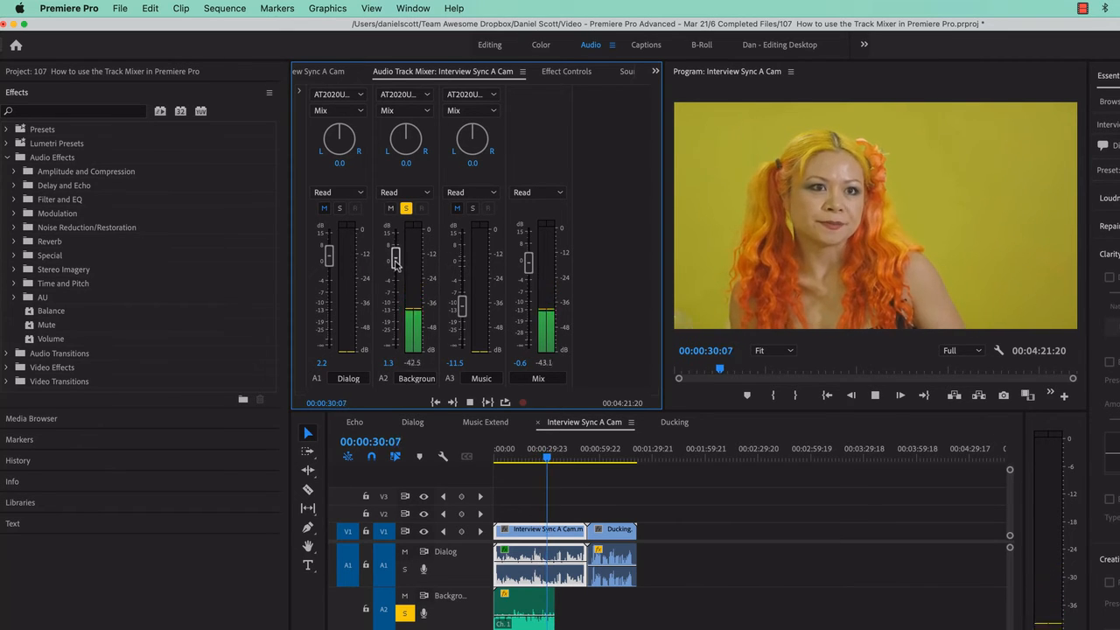
key("space")
left_click(407, 209)
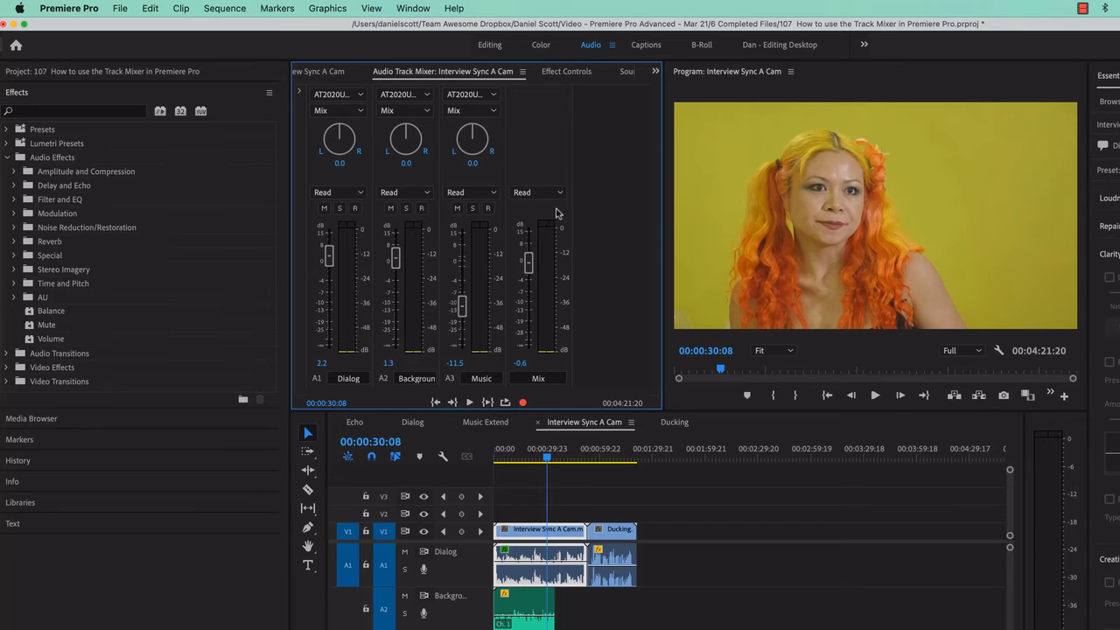
Try muting and soloing the Dialog, Background and Music tracks all at once, and clear every mute and solo.
left_click(391, 208)
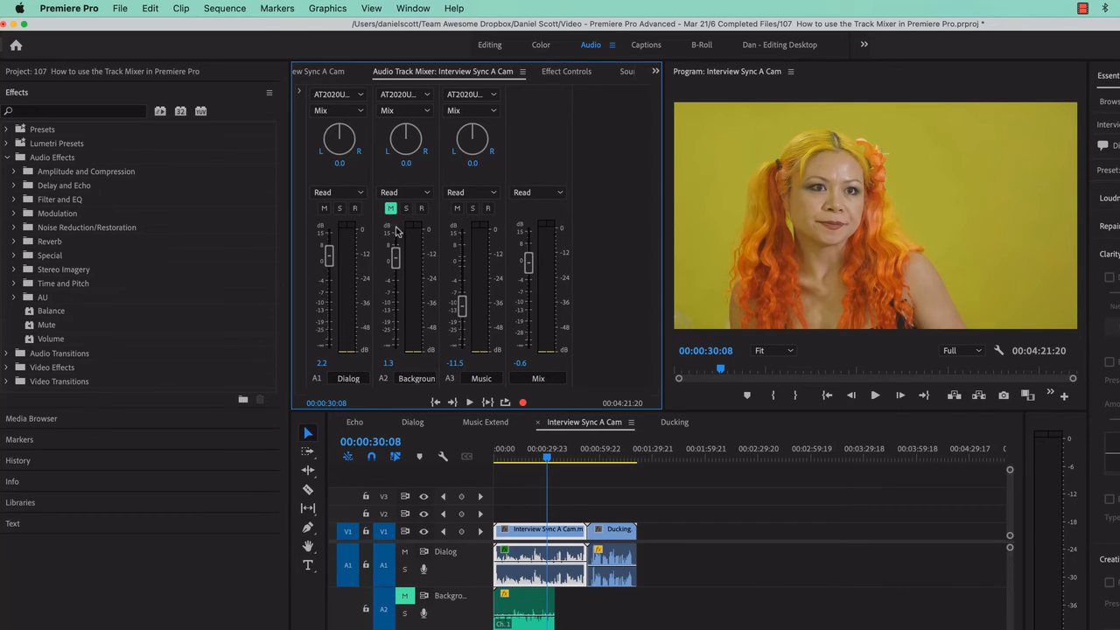
left_click(324, 208)
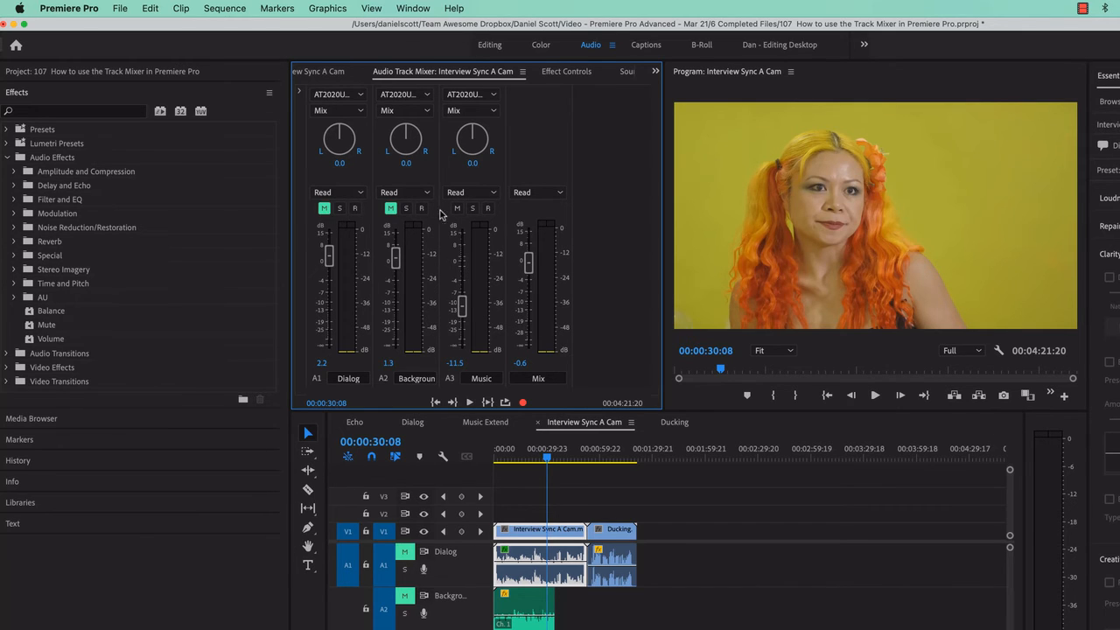
left_click(390, 208)
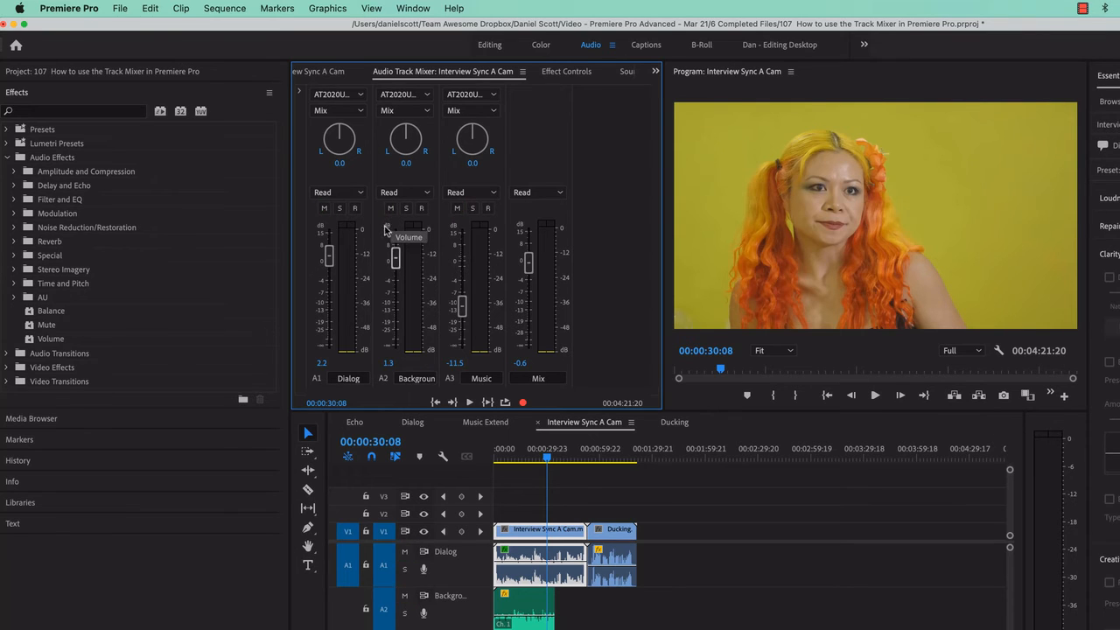
left_click(391, 208)
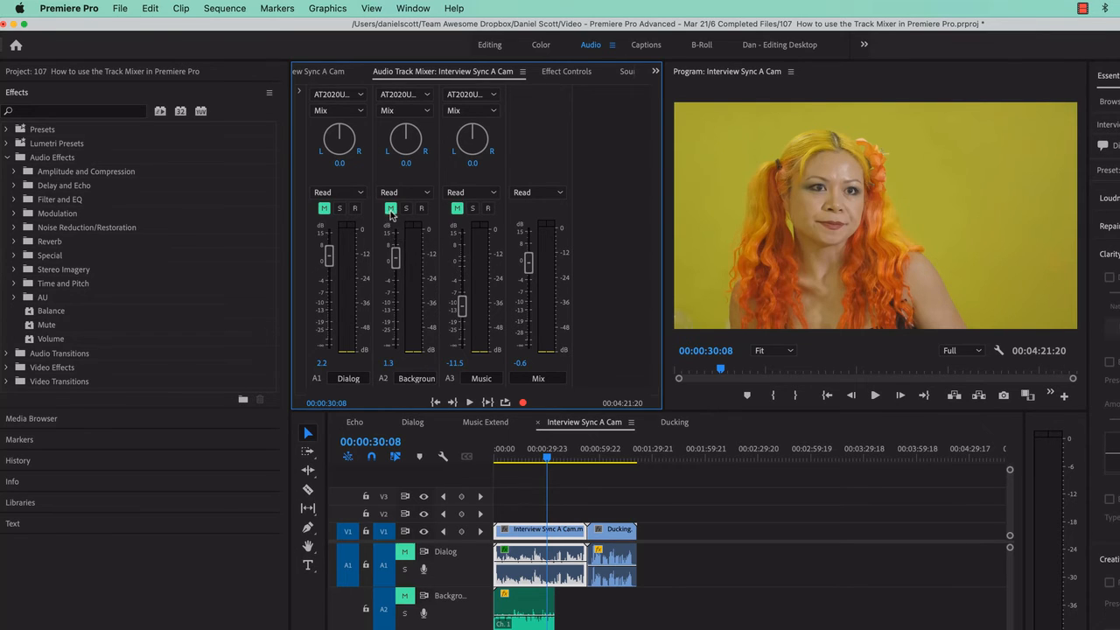
left_click(457, 208)
left_click(473, 209)
left_click(471, 210)
left_click(472, 210, "super")
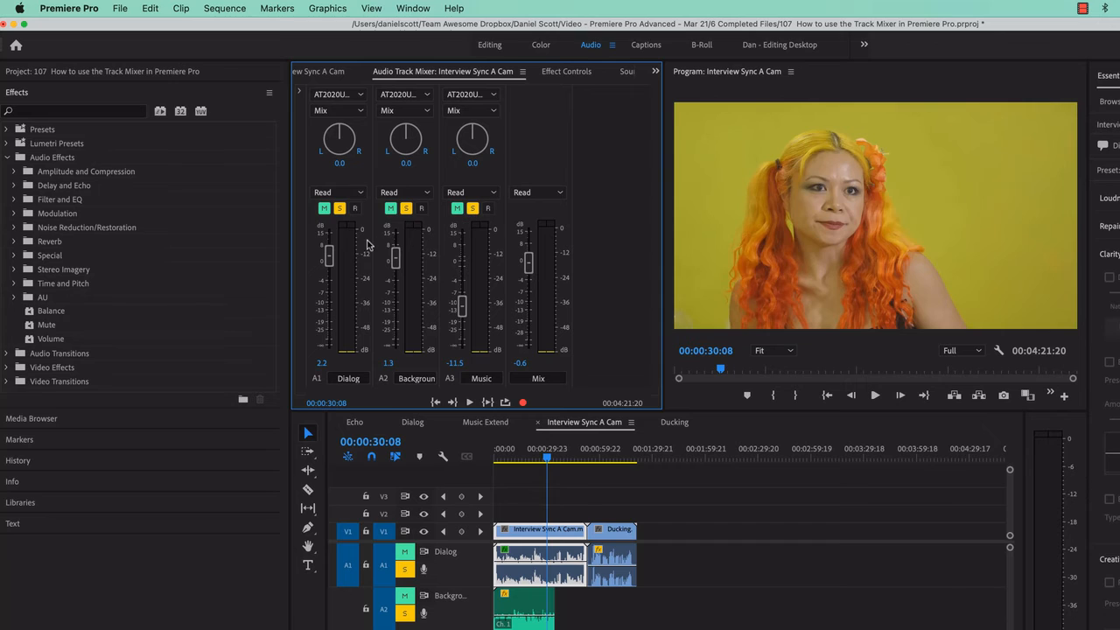
left_click(473, 210, "super")
left_click(457, 210, "super")
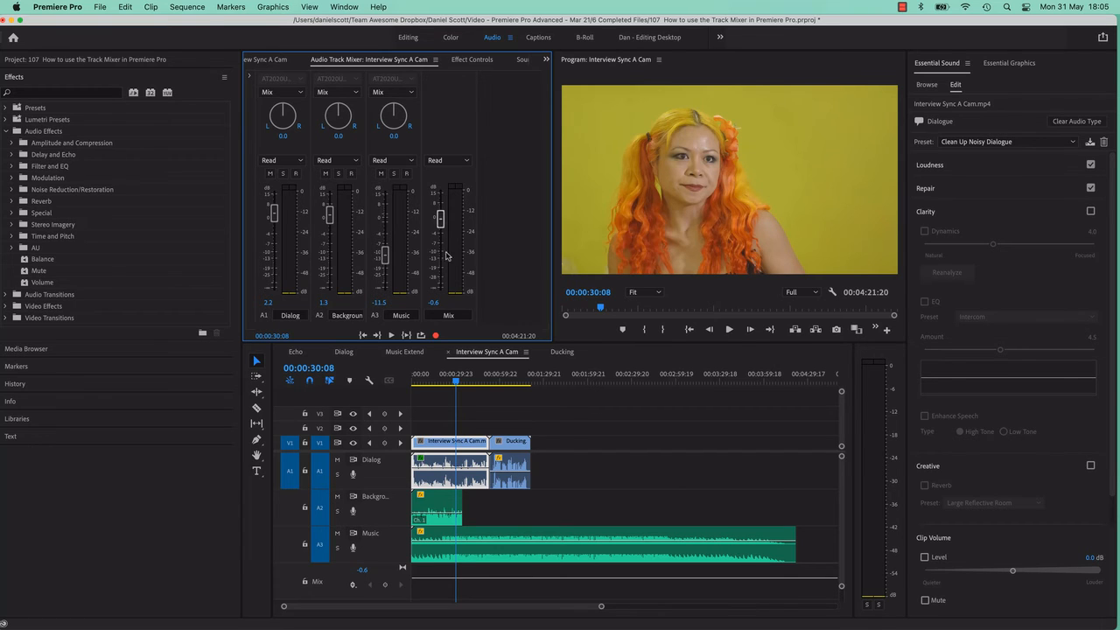
Play the sequence briefly, and add the Track Meter to the audio track headers in the timeline.
key("space")
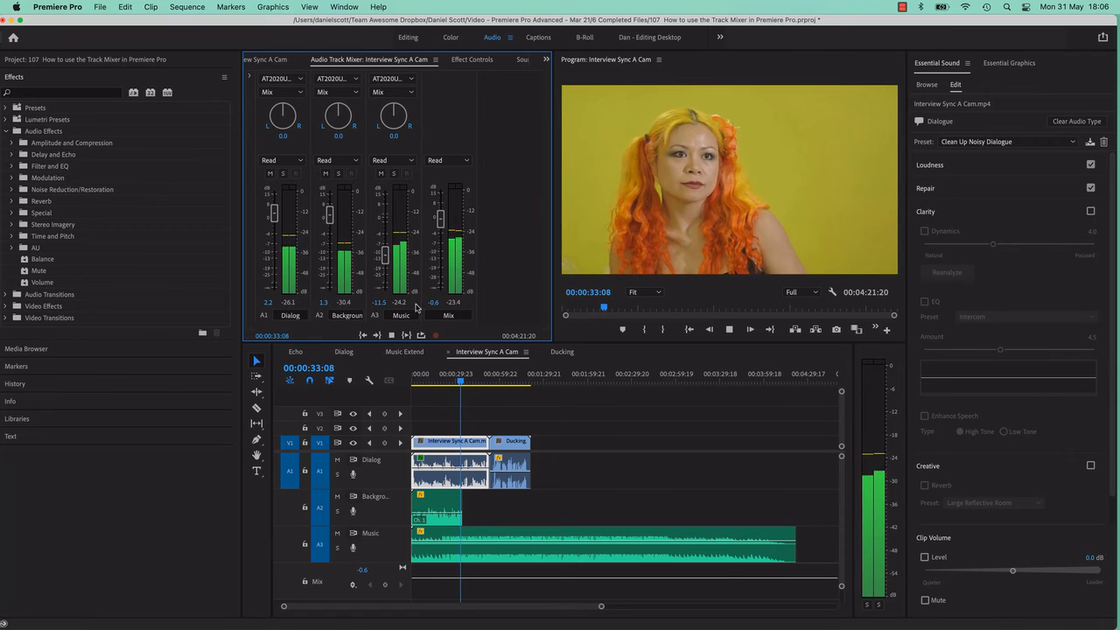
key("space")
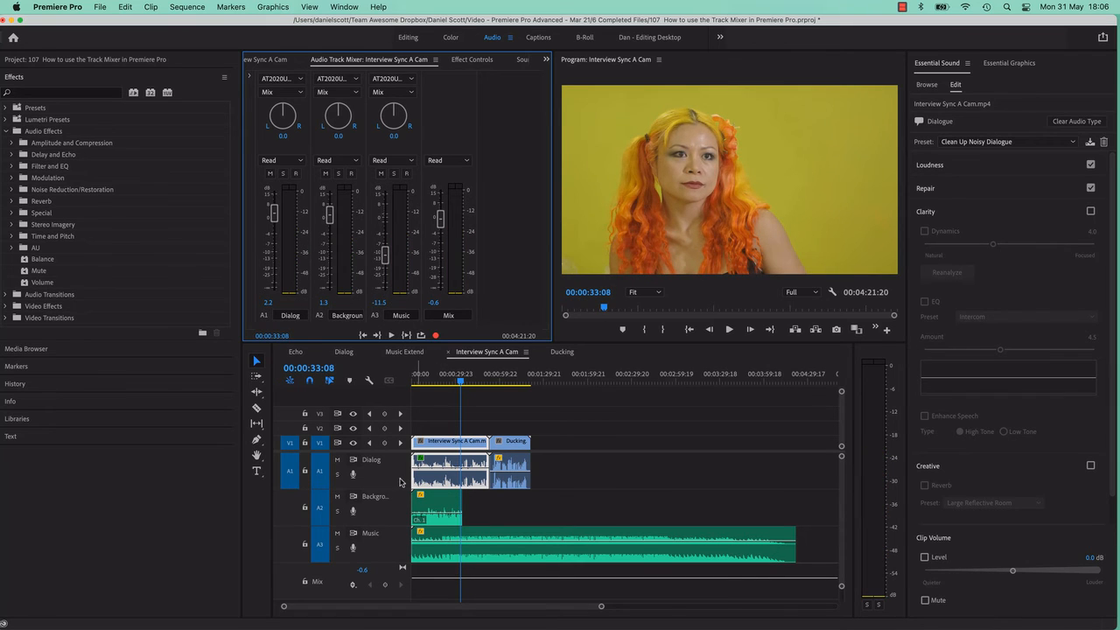
right_click(400, 480)
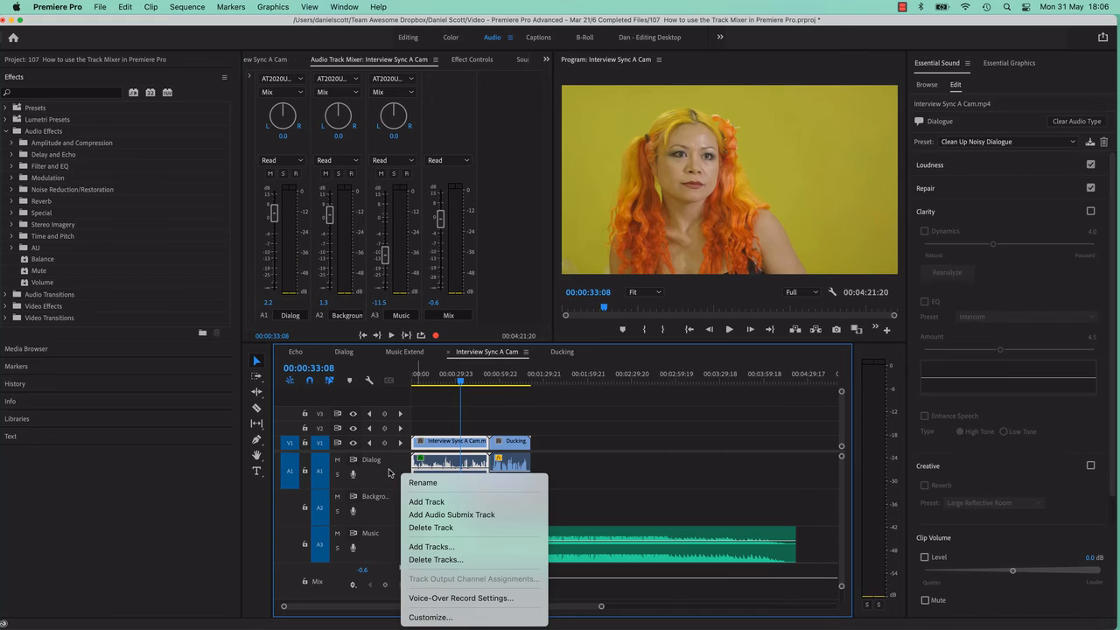
left_click(431, 616)
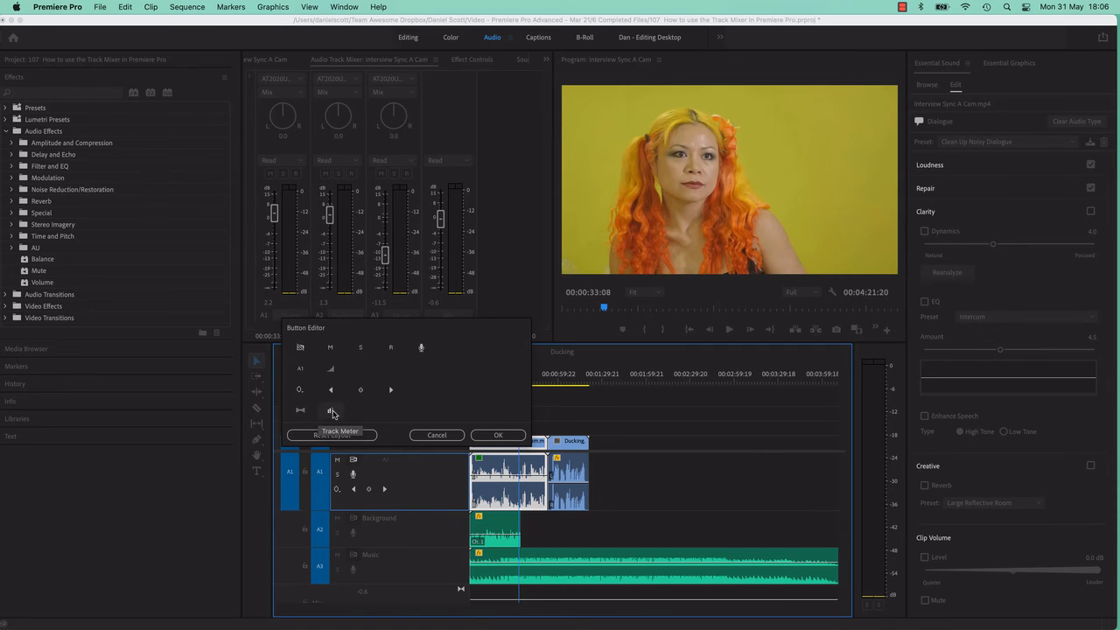
left_click_drag(332, 418, 378, 462)
left_click(493, 435)
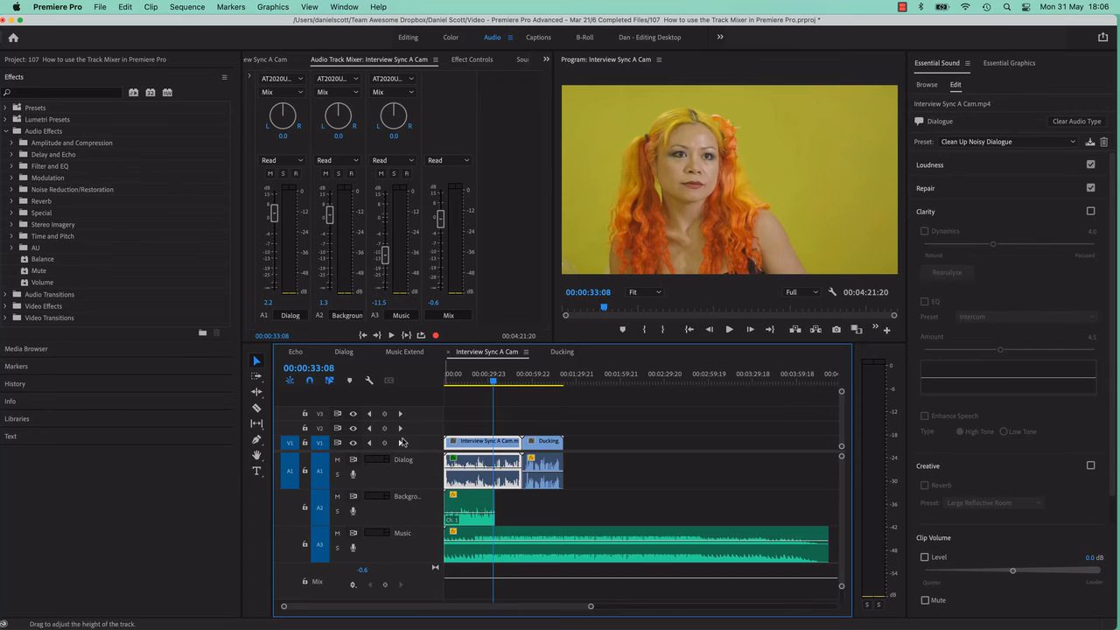
Play the sequence from its start to watch the meters in the track headers.
left_click_drag(488, 375, 447, 397)
key("space")
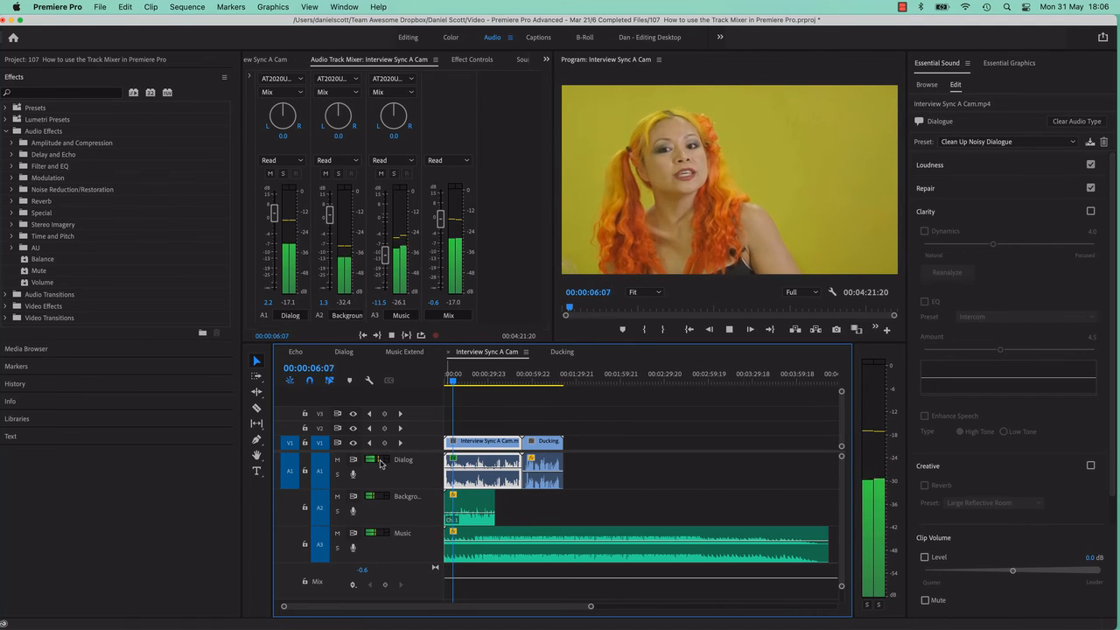
key("space")
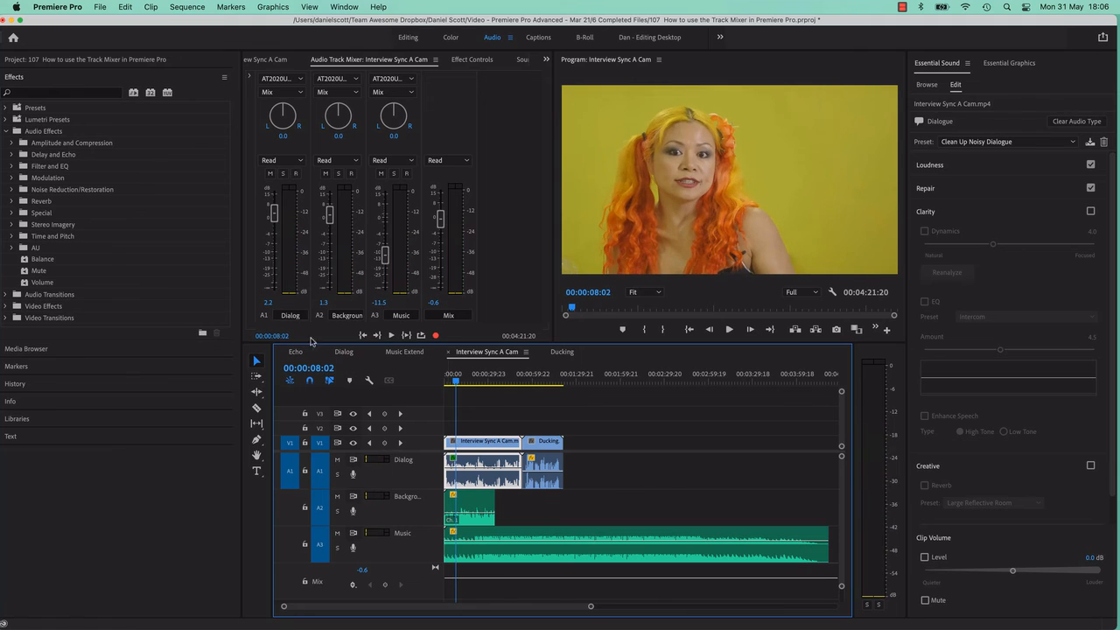
Remove the Pitch Shifter and Analog Delay effects from the Dialog track in the Audio Track Mixer.
left_click(283, 60)
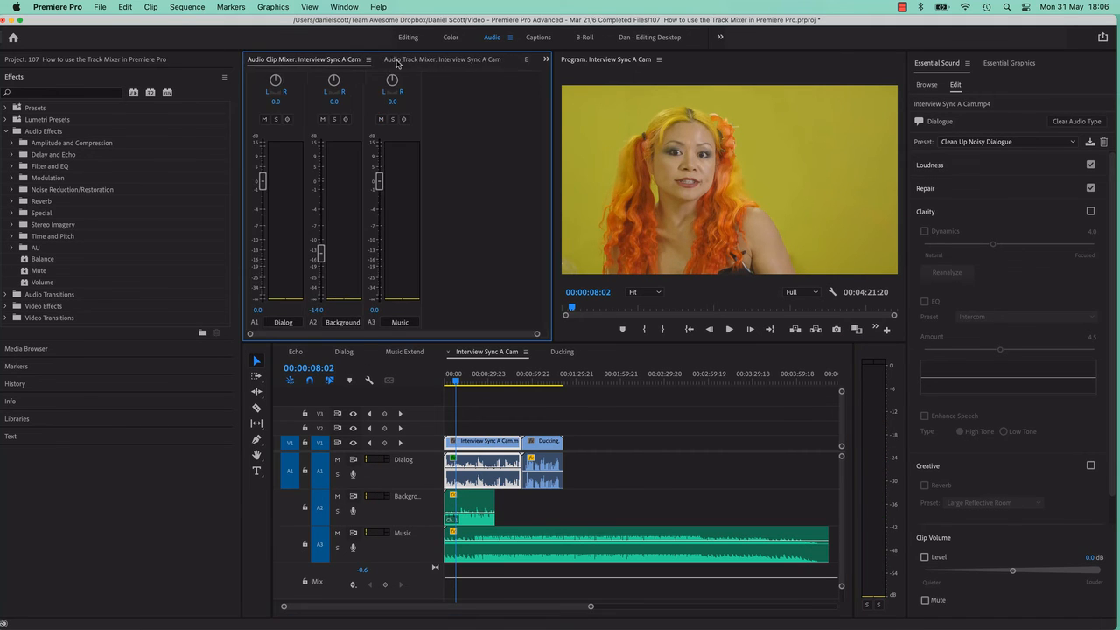
left_click(400, 62)
left_click(250, 77)
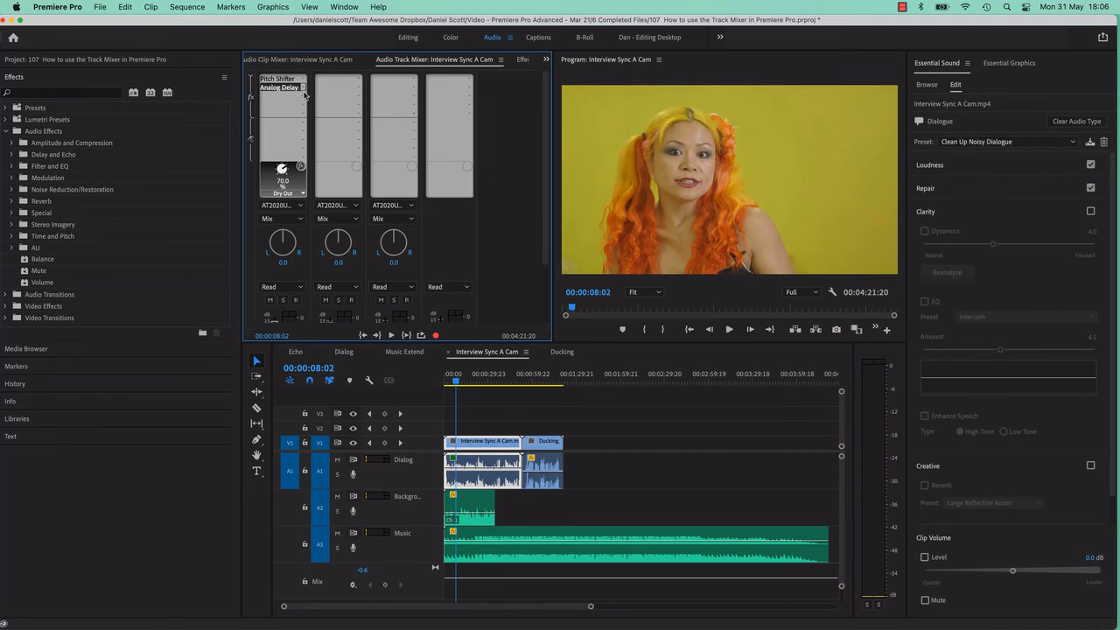
left_click(303, 88)
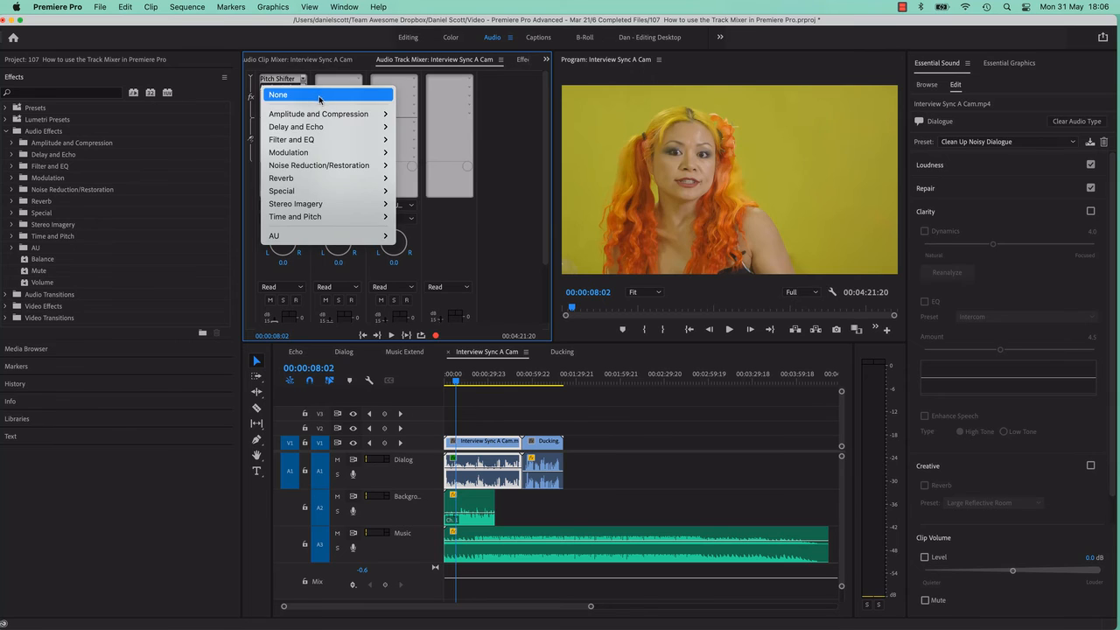
left_click(319, 96)
left_click(301, 89)
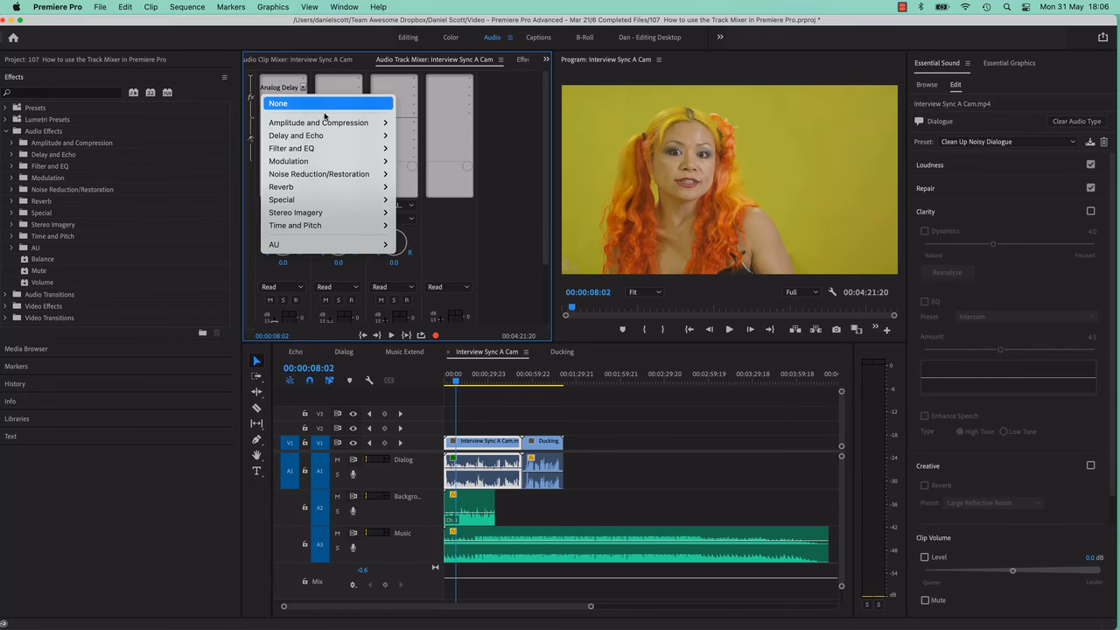
left_click(321, 104)
Play the sequence from near its start to hear the Dialog track without track effects.
left_click(449, 388)
key("space")
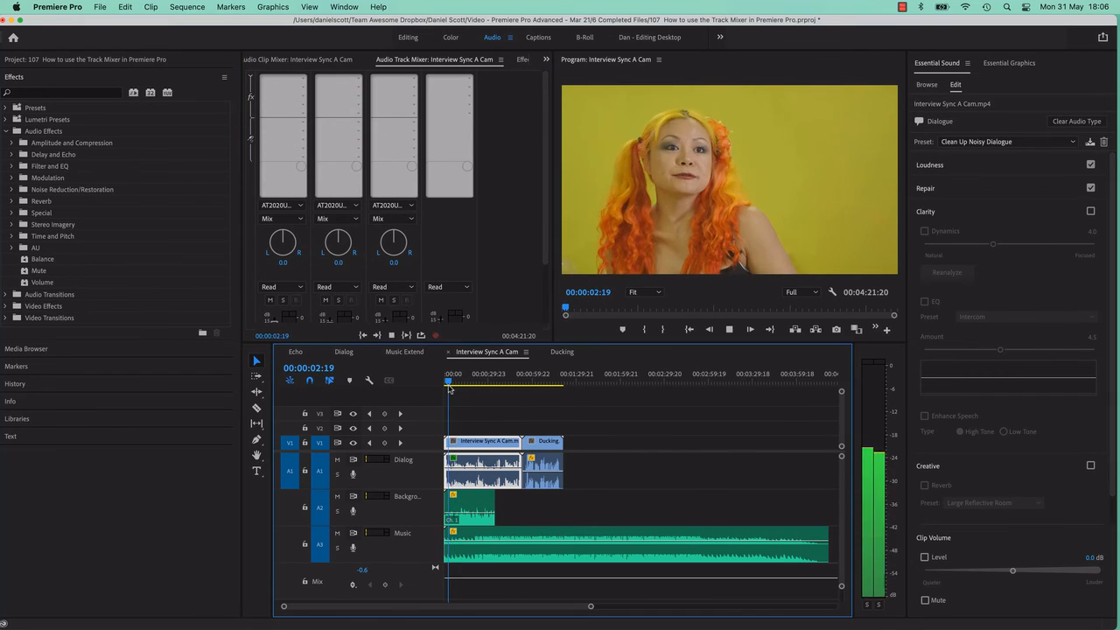
key("space")
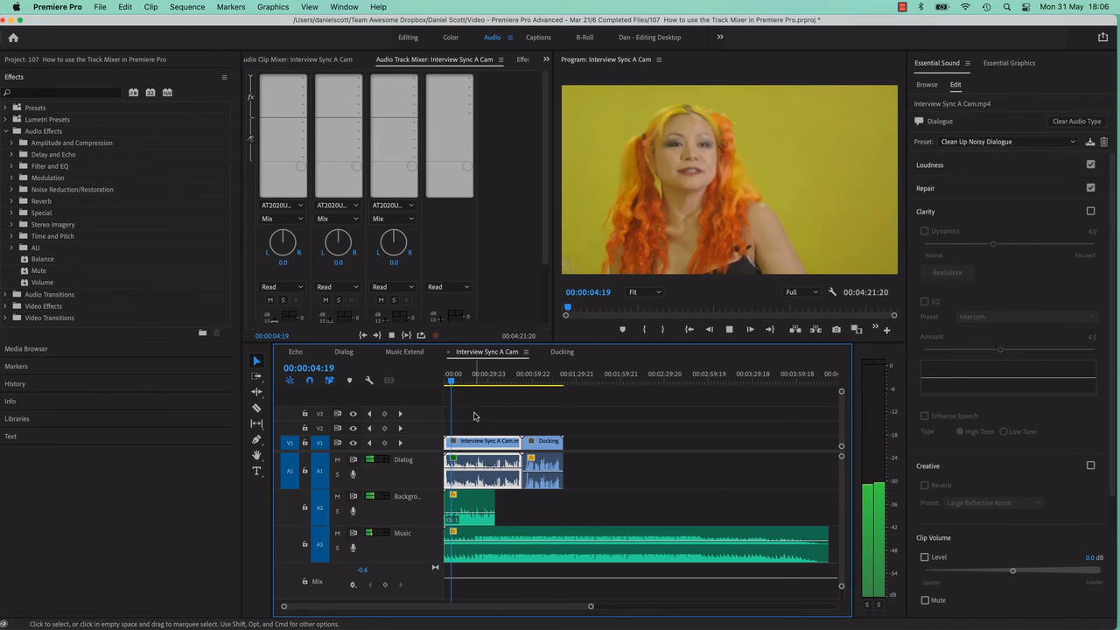
Rearrange the audio track headers so Mute and Solo sit side by side, and widen the headers to lengthen the meters.
right_click(440, 473)
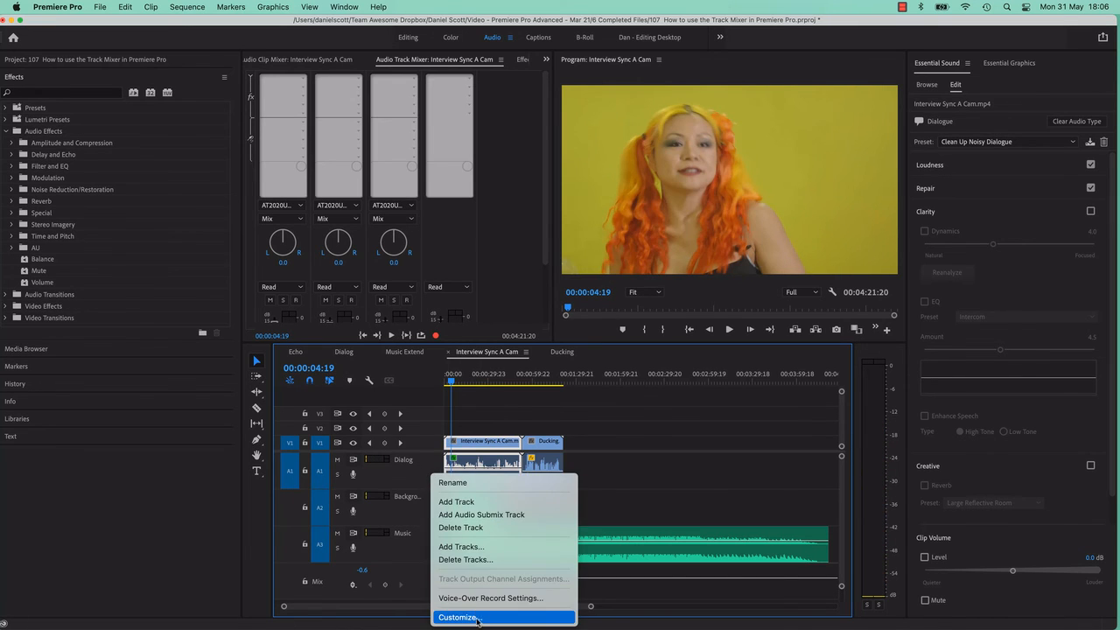
left_click(463, 620)
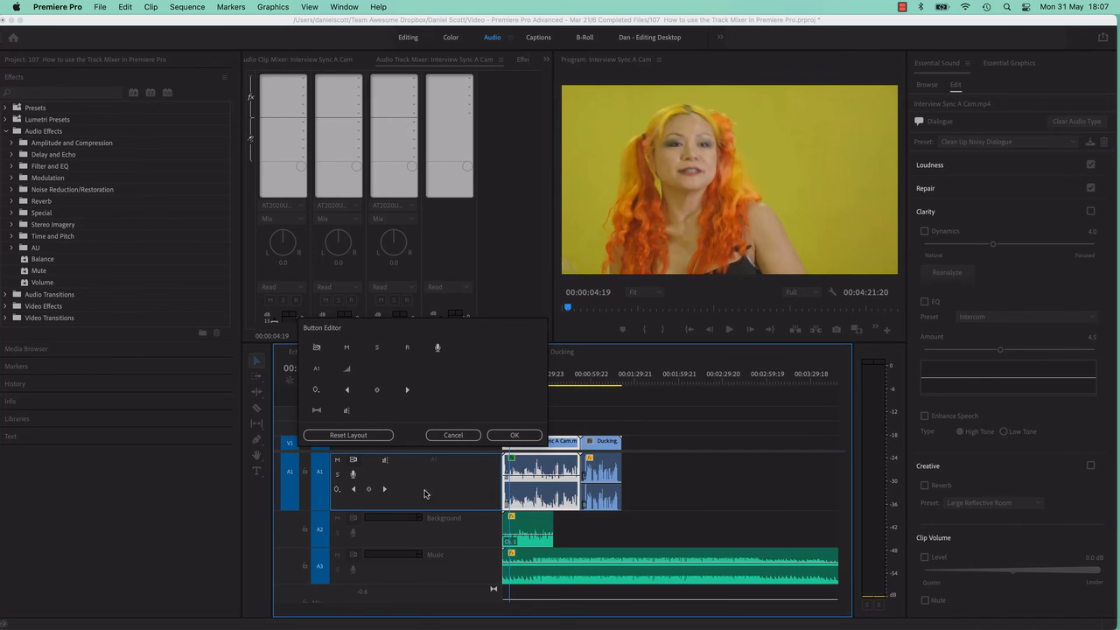
mouse_move(353, 464)
left_mouse_down()
mouse_move(352, 480)
mouse_move(351, 464)
left_mouse_up()
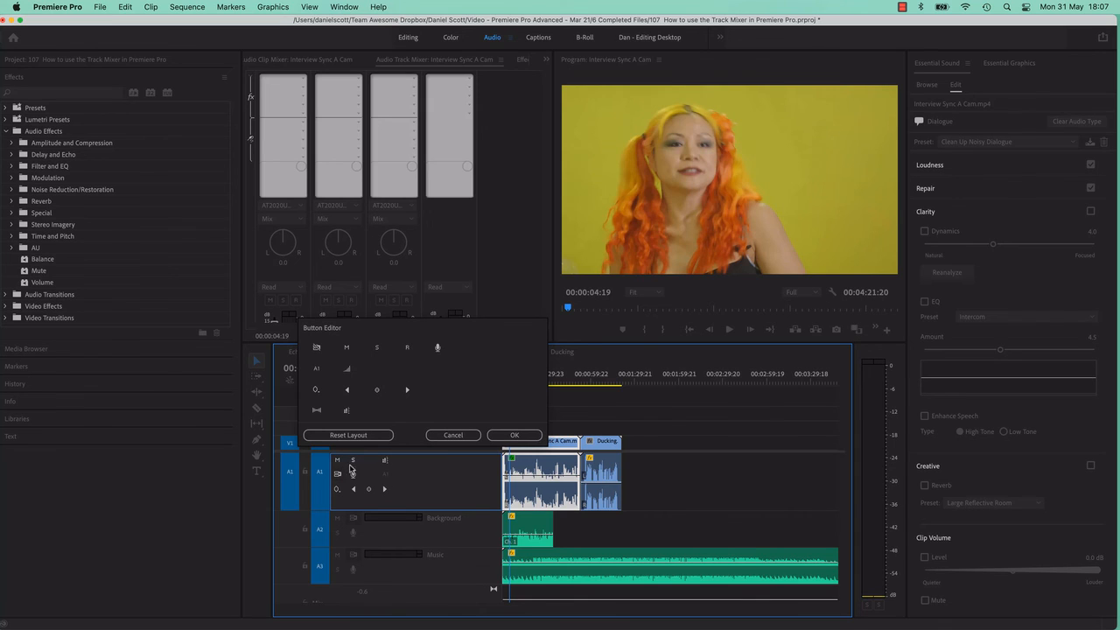
left_click(515, 435)
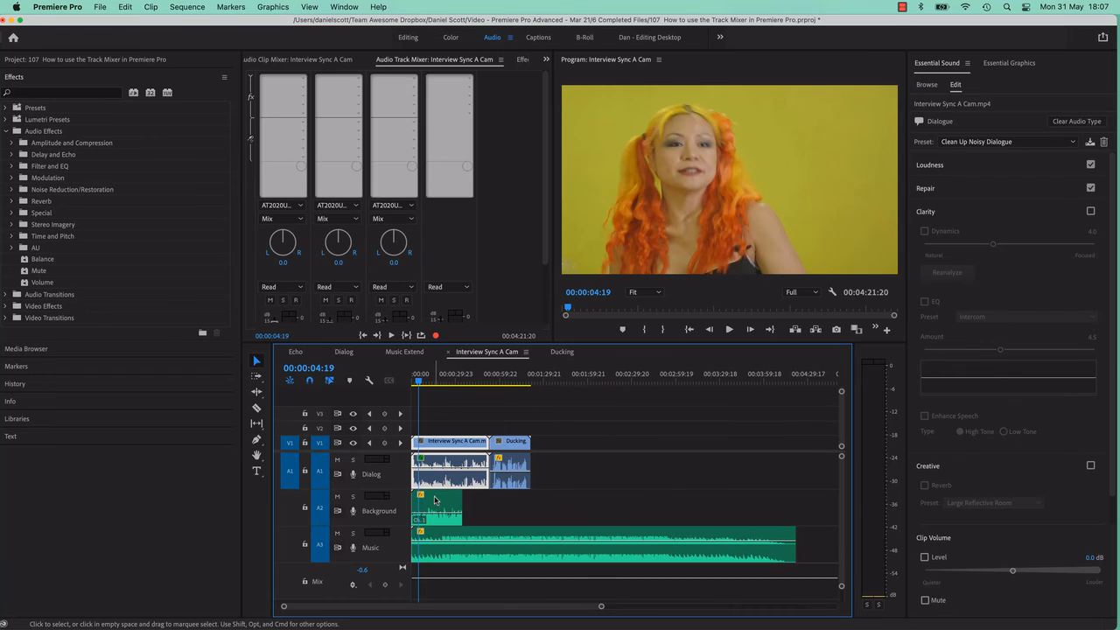
left_click_drag(409, 476, 450, 483)
key("space")
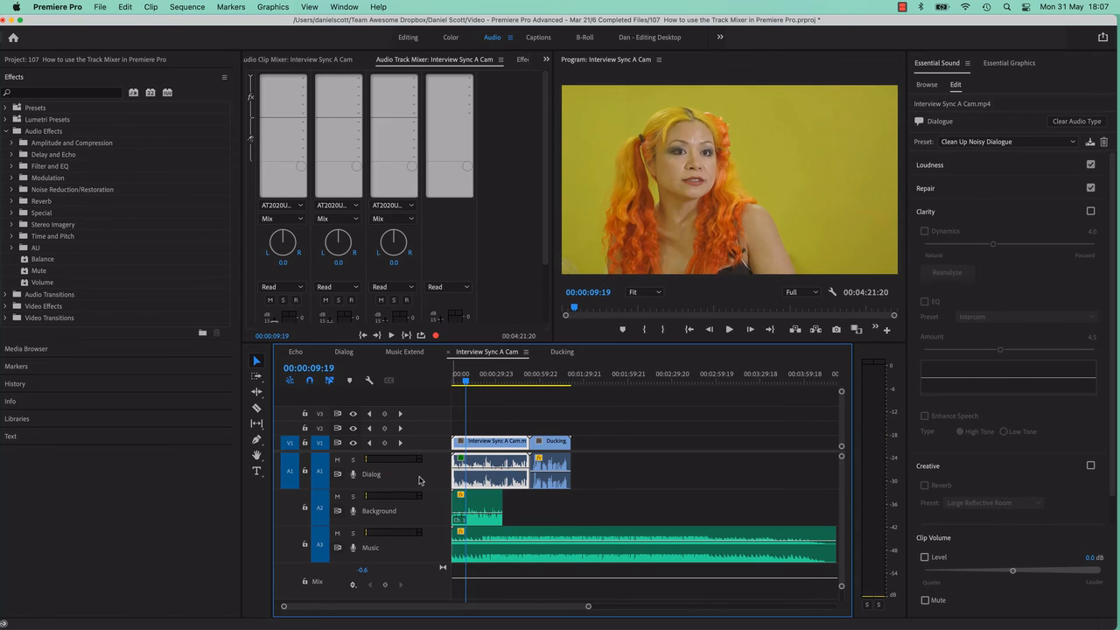
Move the Track Meter to the audio header's second row, and the Sync Lock and Voice-over Record buttons beside the keyframe controls.
right_click(419, 477)
left_click(452, 617)
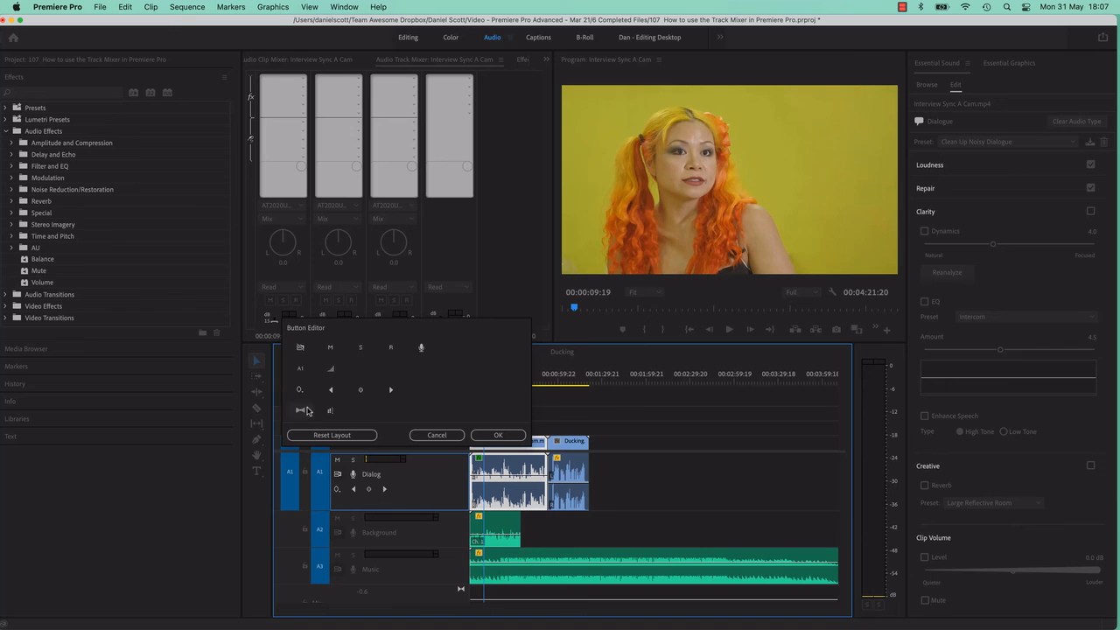
left_click_drag(330, 410, 338, 478)
left_click(391, 495)
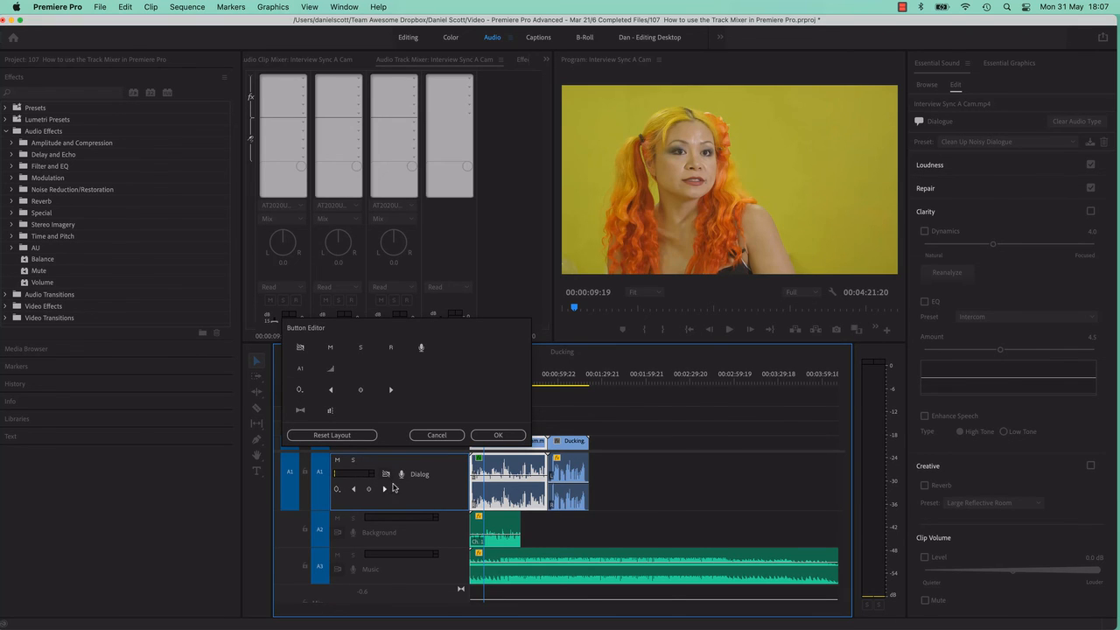
left_click_drag(300, 348, 401, 490)
left_click(413, 495)
left_click_drag(421, 348, 415, 493)
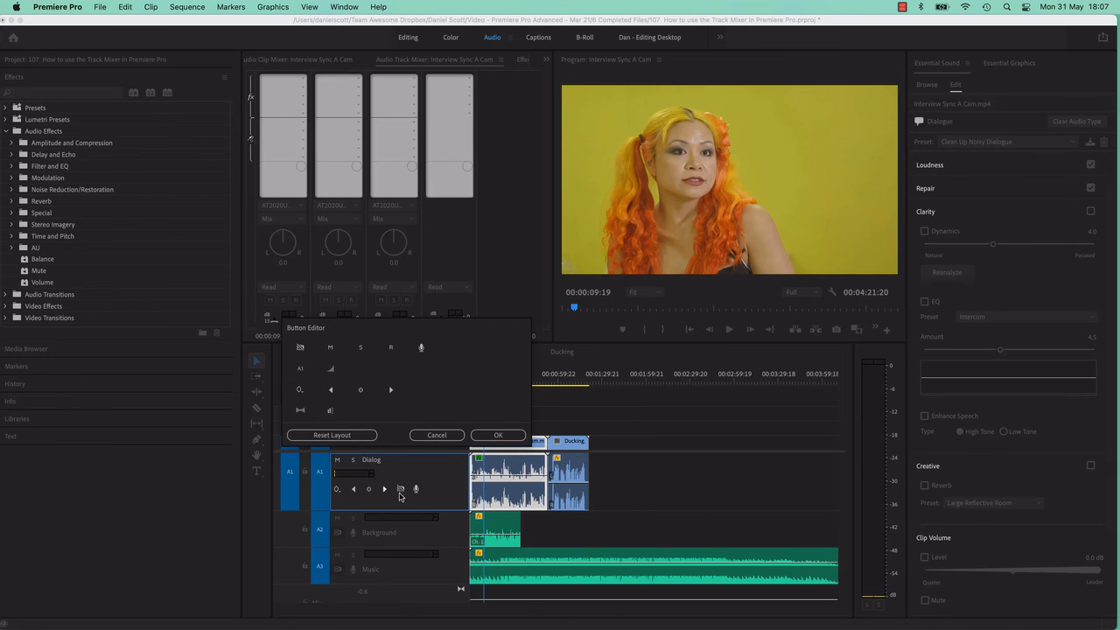
left_click(492, 435)
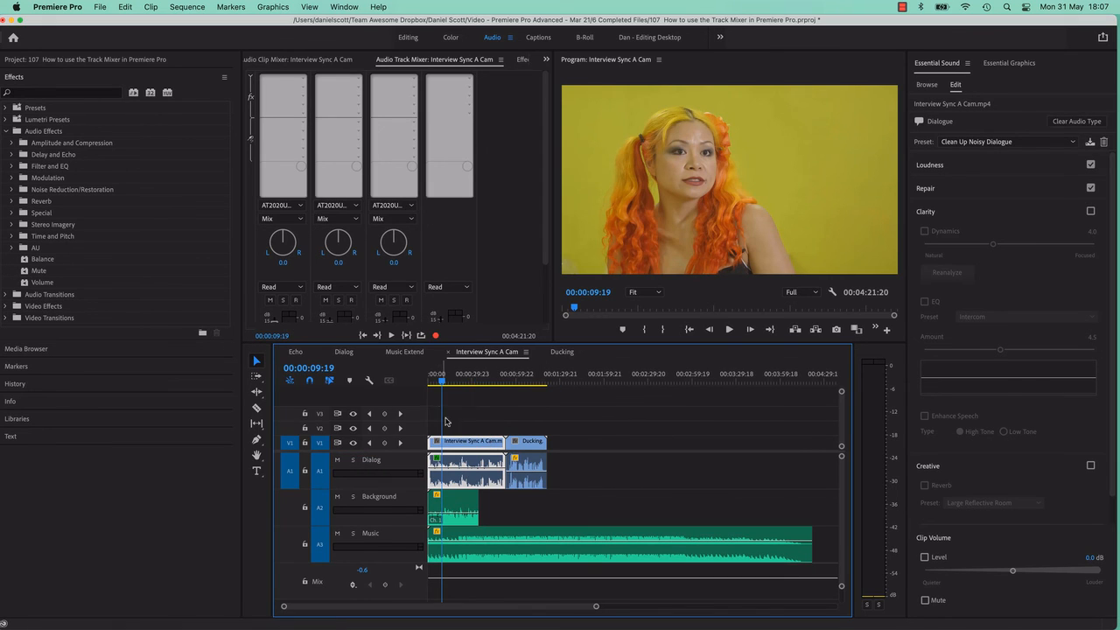
Play the sequence briefly to check the rearranged header meters, and view the timeline display settings.
key("space")
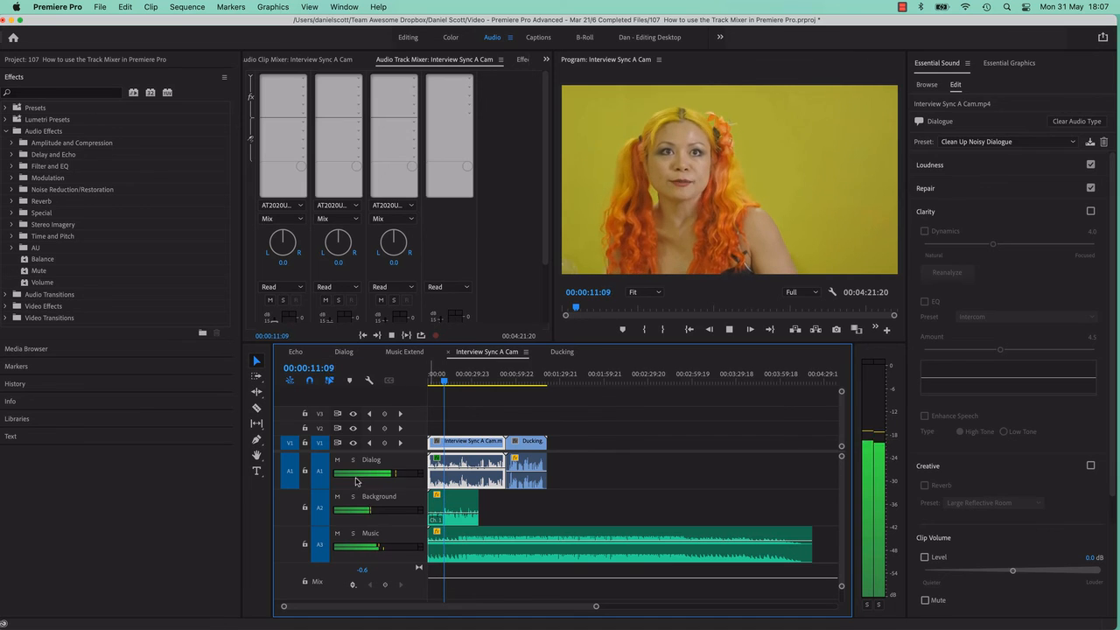
key("space")
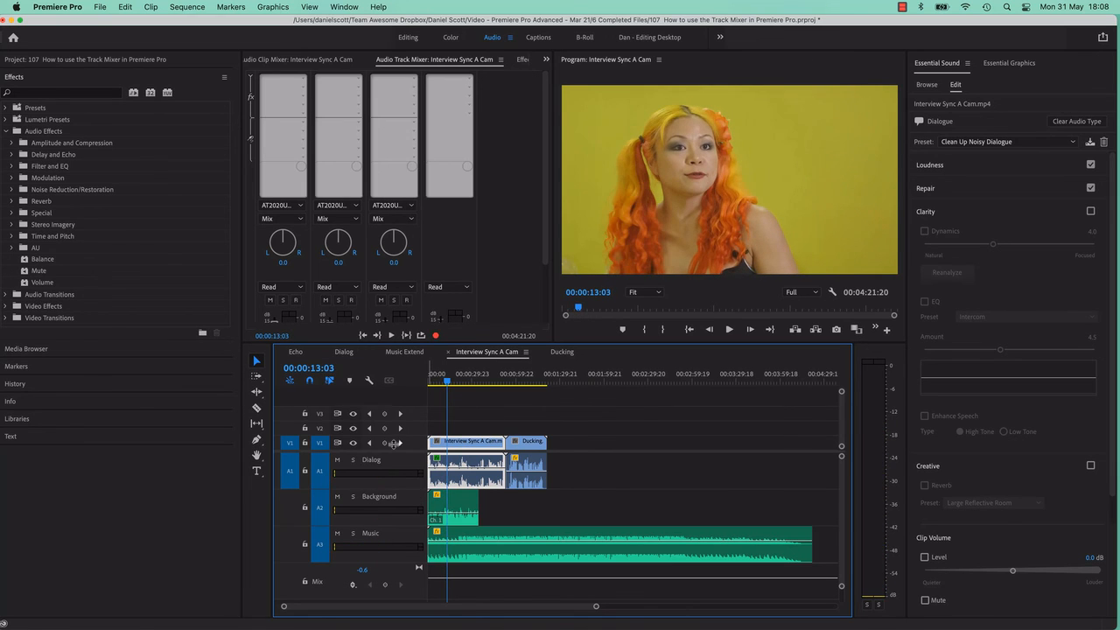
left_click(368, 381)
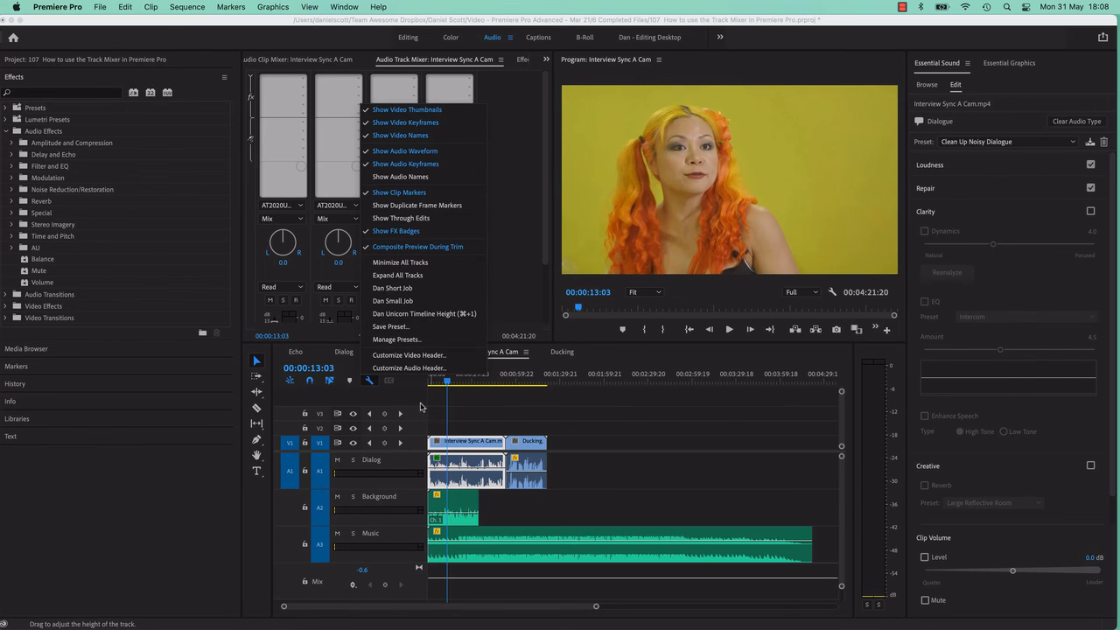
left_click(423, 407)
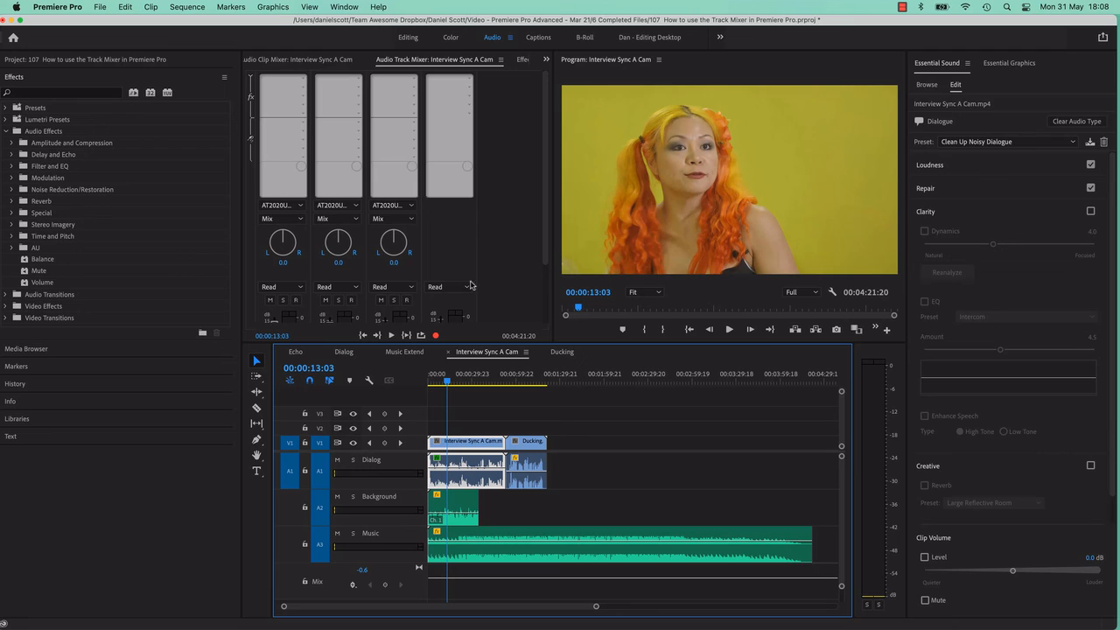